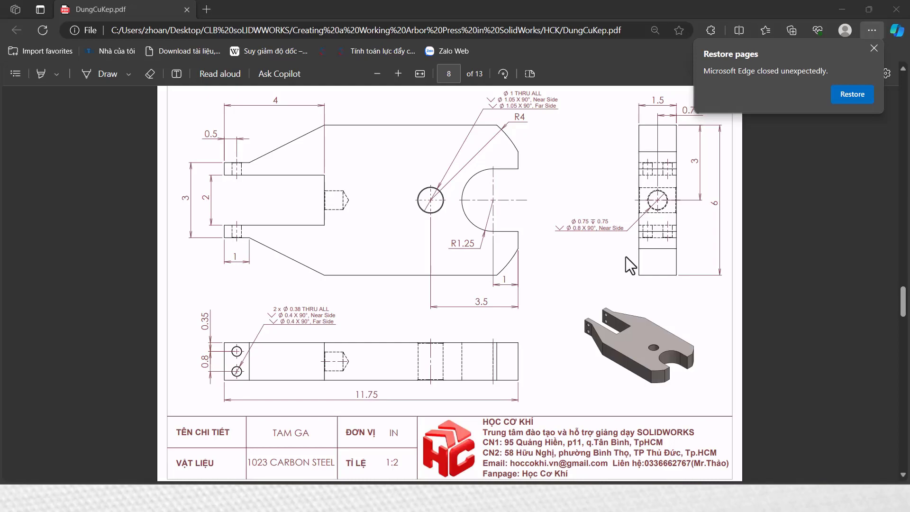
# Scroll through the reference PDF drawing of the forked clamp plate
pyautogui.scroll(-3, 668, 344)
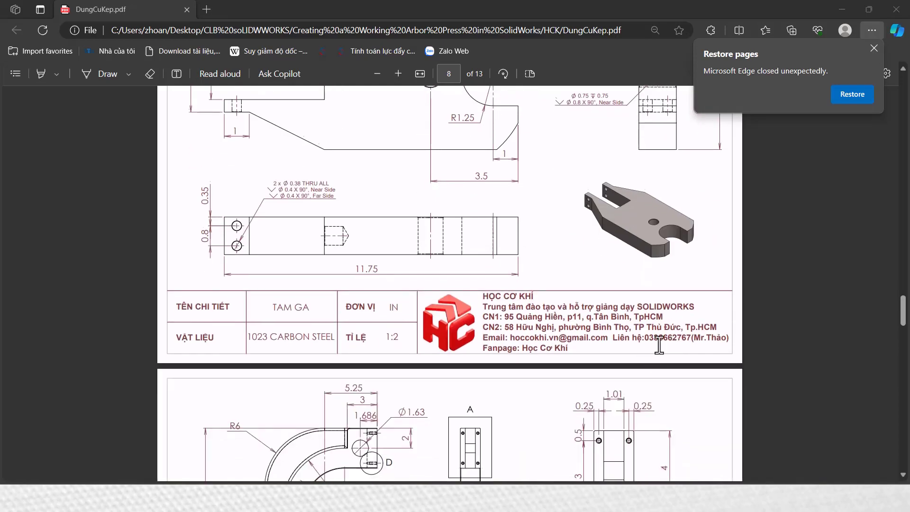
pyautogui.scroll(-5, 655, 341)
pyautogui.scroll(-3, 507, 392)
pyautogui.scroll(-3, 514, 370)
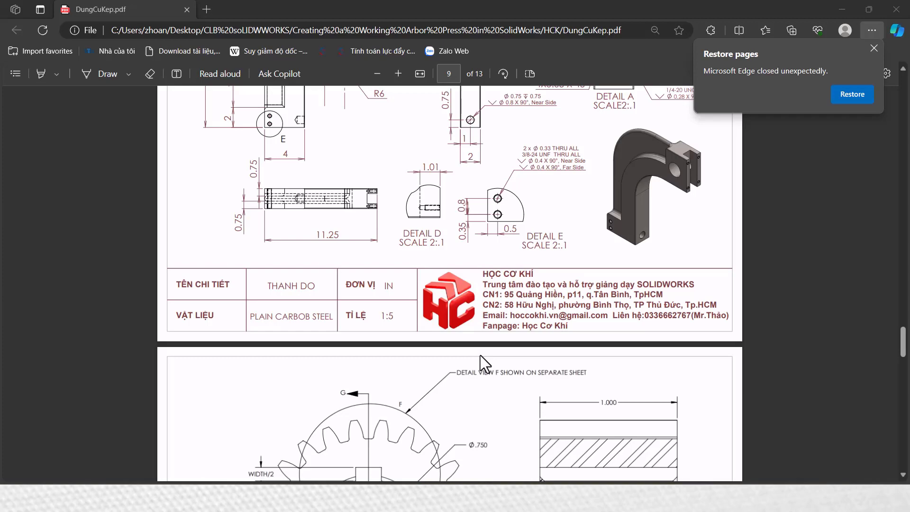
pyautogui.scroll(10, 346, 273)
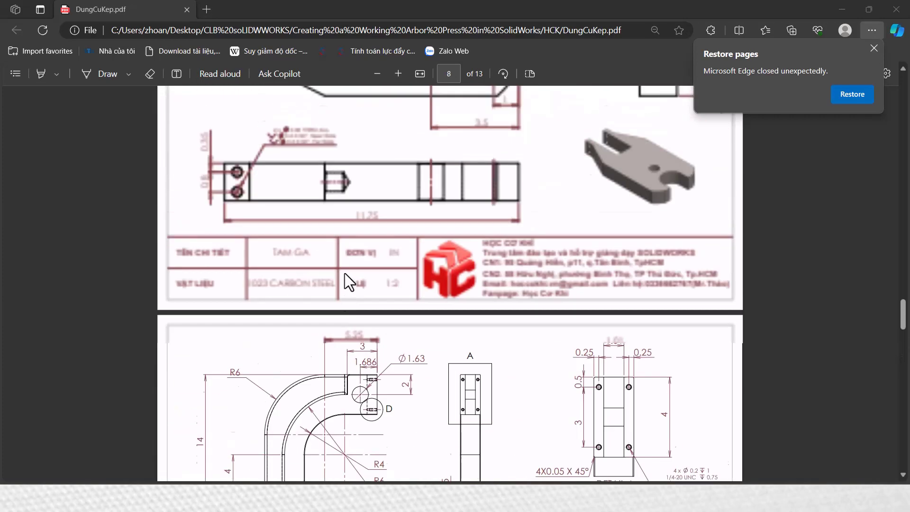
pyautogui.scroll(3, 460, 317)
pyautogui.scroll(4, 460, 317)
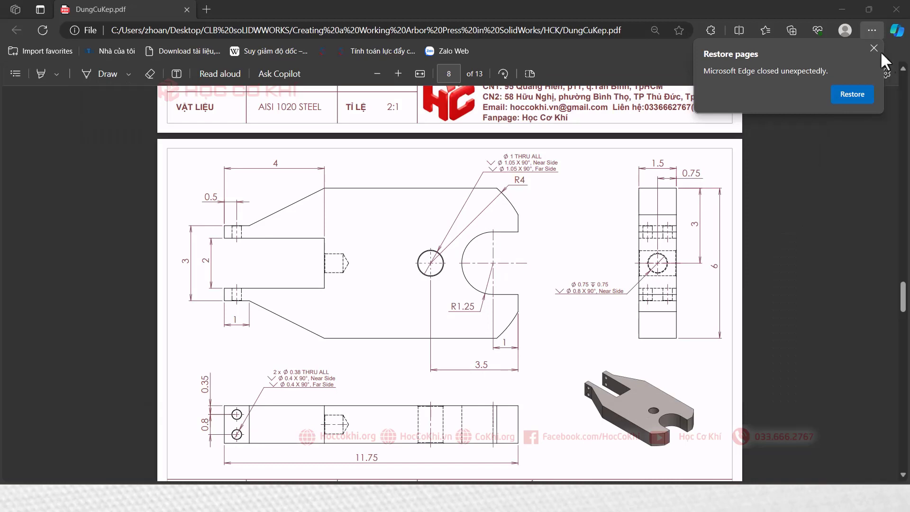
# Hide the PDF viewer and recorder and create a new SOLIDWORKS part
pyautogui.click(844, 8)
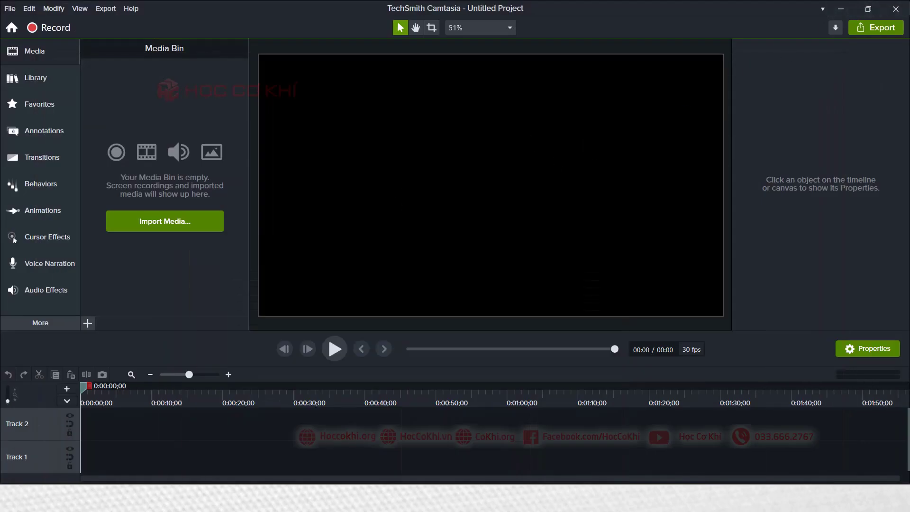
pyautogui.click(852, 4)
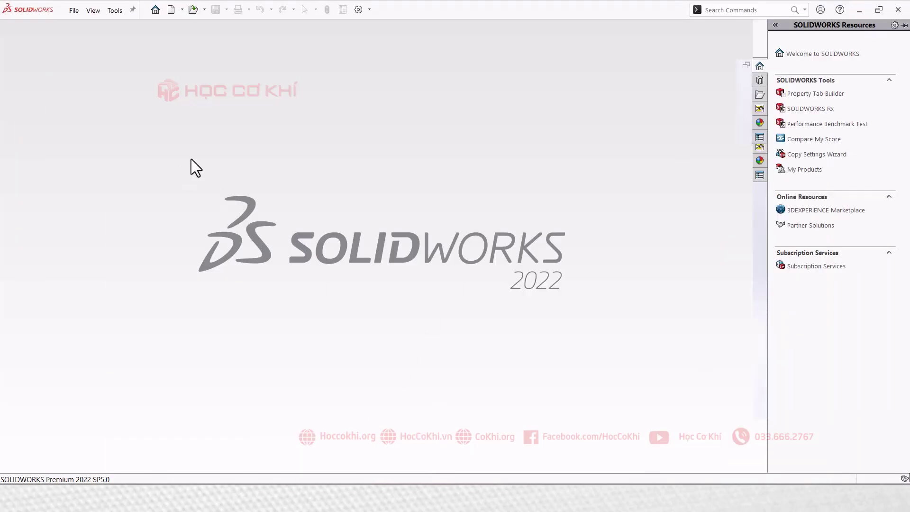
pyautogui.hotkey('ctrl', 'n')
pyautogui.click(562, 328)
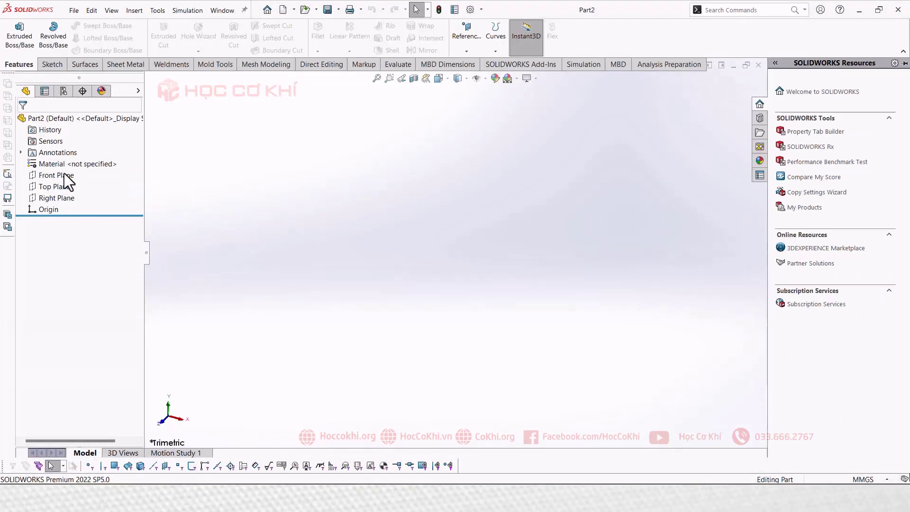
# Select the Front Plane for sketching after checking the reference PDF drawing
pyautogui.rightClick(64, 176)
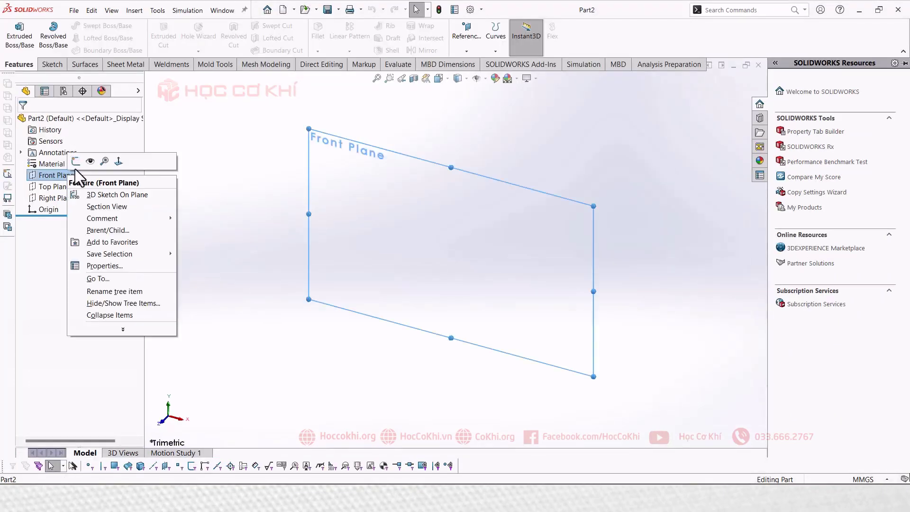
pyautogui.hotkey('alt', 'Tab')
pyautogui.hotkey('alt', 'Tab')
pyautogui.press('Tab')
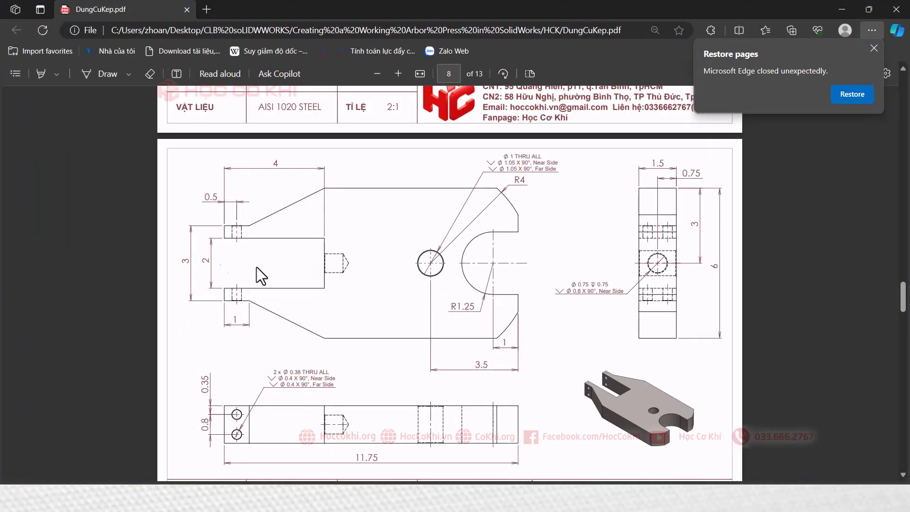
pyautogui.hotkey('alt', 'Tab')
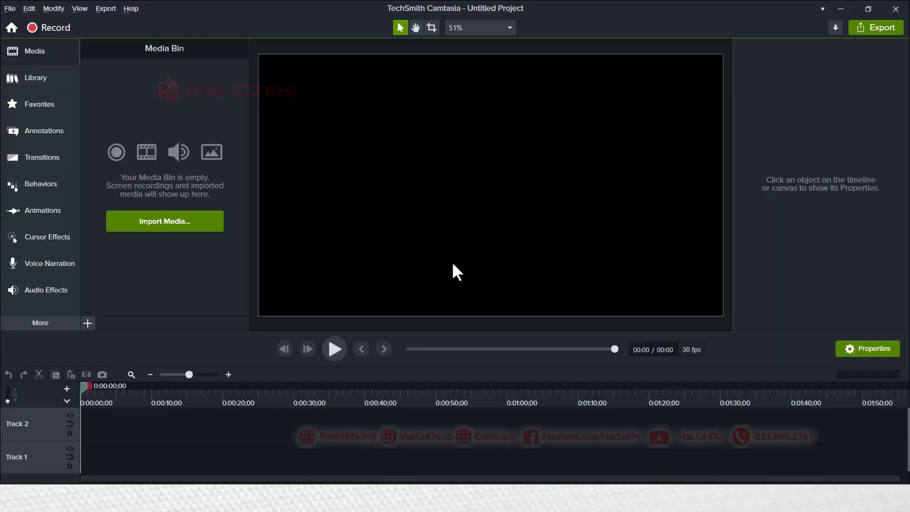
pyautogui.hotkey('alt', 'Tab')
pyautogui.press('Tab')
# Draw a horizontal line from the origin and make it a construction line
pyautogui.press('l')
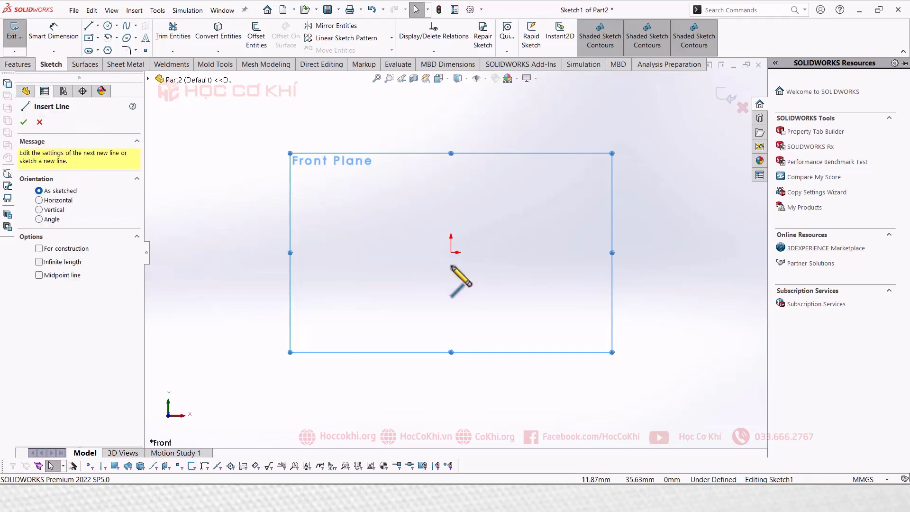
pyautogui.click(452, 252)
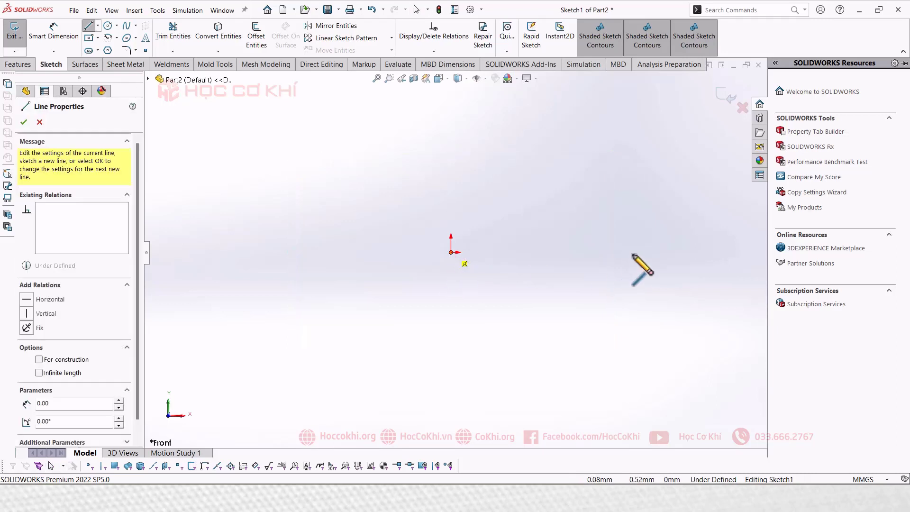
pyautogui.click(702, 253)
pyautogui.press('Escape')
pyautogui.click(693, 253)
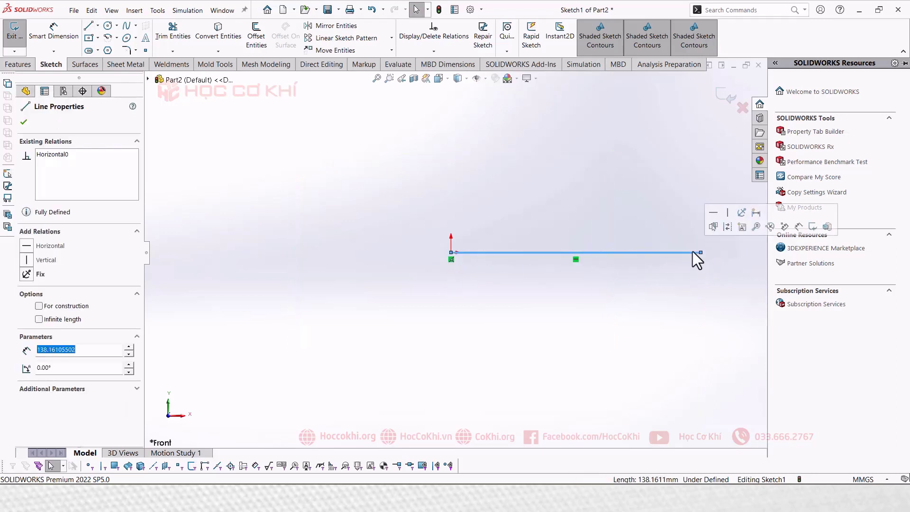
pyautogui.click(730, 232)
# Switch the document units to IPS and reopen Sketch1 after checking the PDF
pyautogui.click(863, 479)
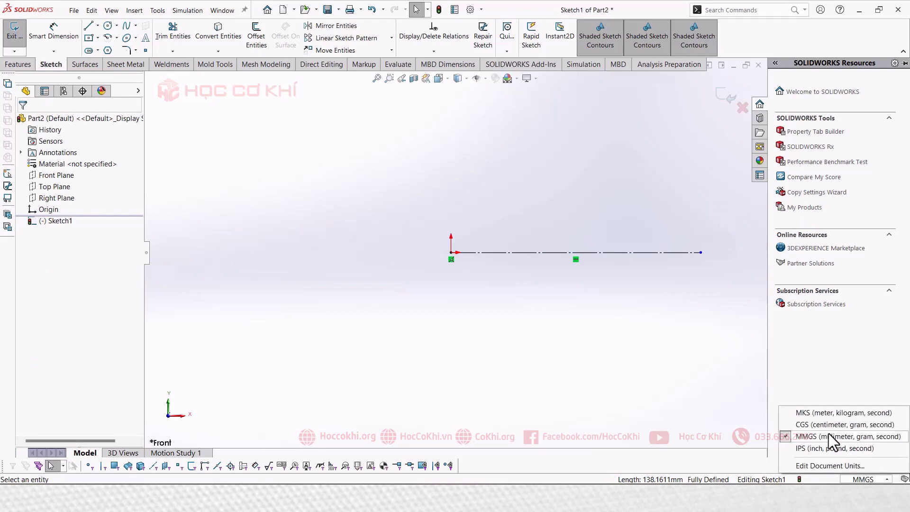
pyautogui.click(812, 451)
pyautogui.doubleClick(630, 254)
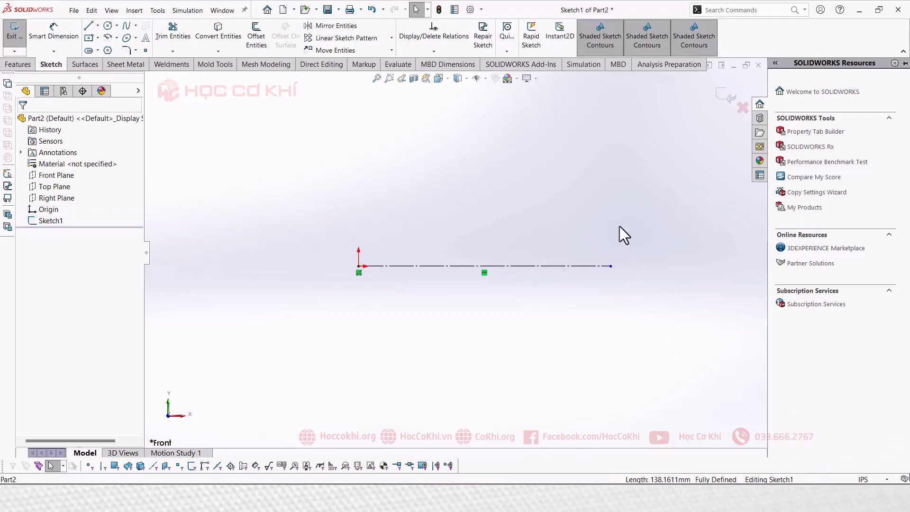
pyautogui.hotkey('alt', 'Tab')
pyautogui.hotkey('alt', 'Tab')
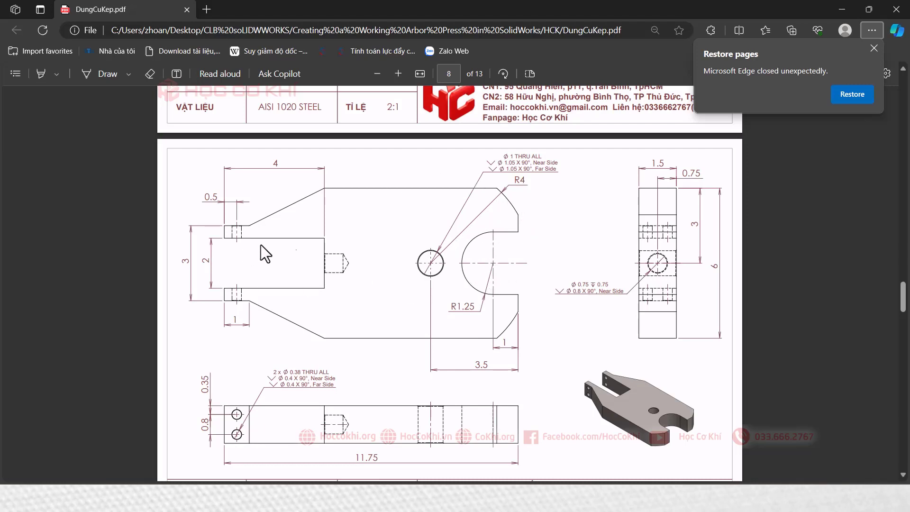
pyautogui.hotkey('alt', 'Tab')
# Drag the construction line's endpoint to the left of the origin
pyautogui.click(565, 205)
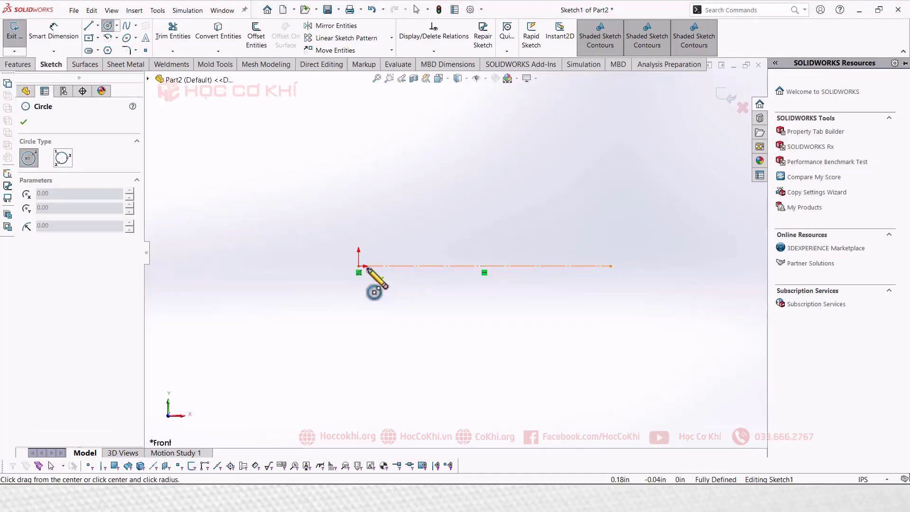
pyautogui.press('Escape')
pyautogui.click(521, 266)
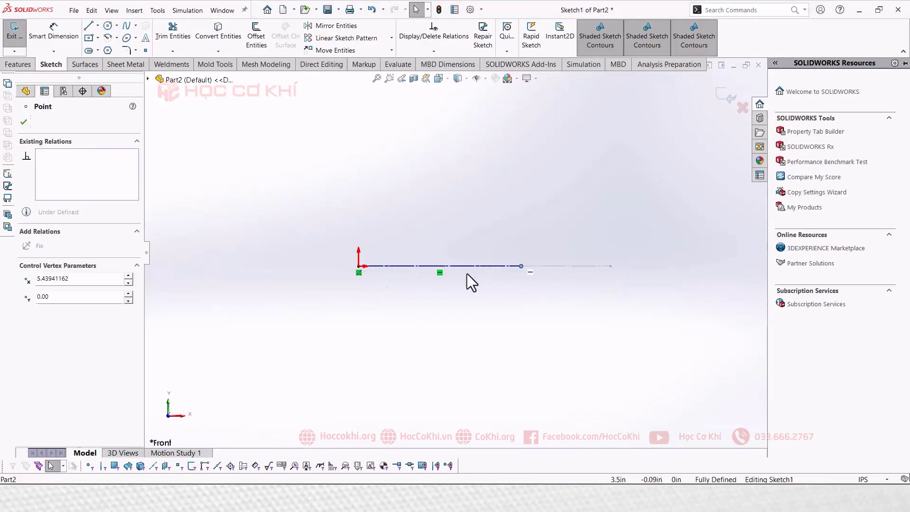
pyautogui.moveTo(468, 274); pyautogui.dragTo(162, 280)
# Draw a circle centred on the origin and dimension its diameter to 1
pyautogui.press('c')
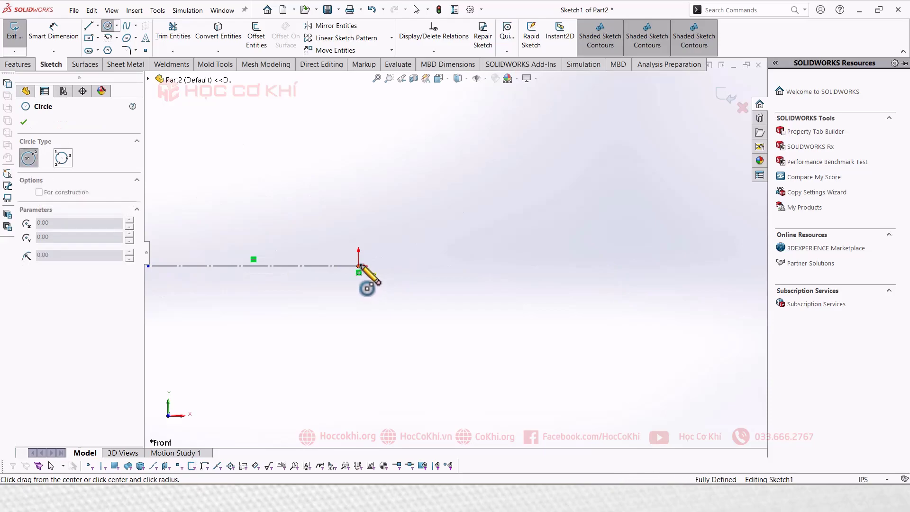
pyautogui.moveTo(359, 266); pyautogui.dragTo(402, 234)
pyautogui.hotkey('alt', 'Tab')
pyautogui.hotkey('alt', 'Tab')
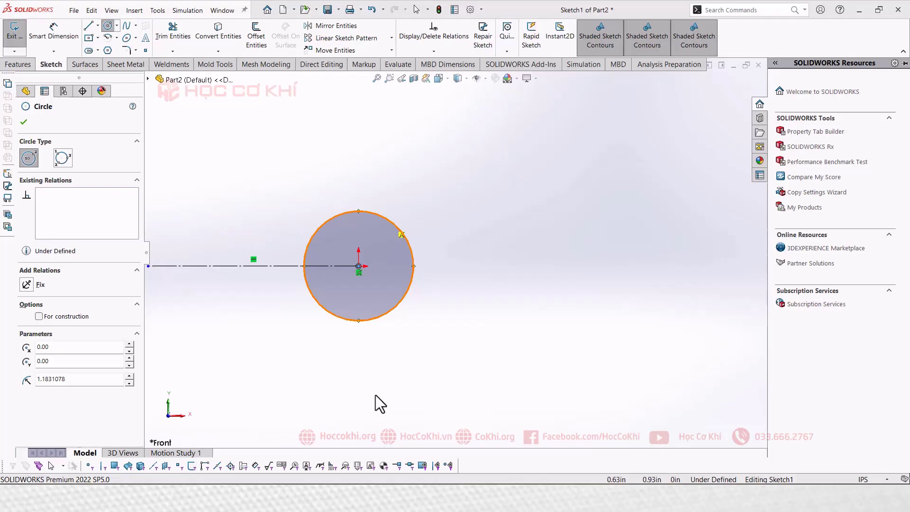
pyautogui.press('d')
pyautogui.click(413, 253)
pyautogui.click(462, 205)
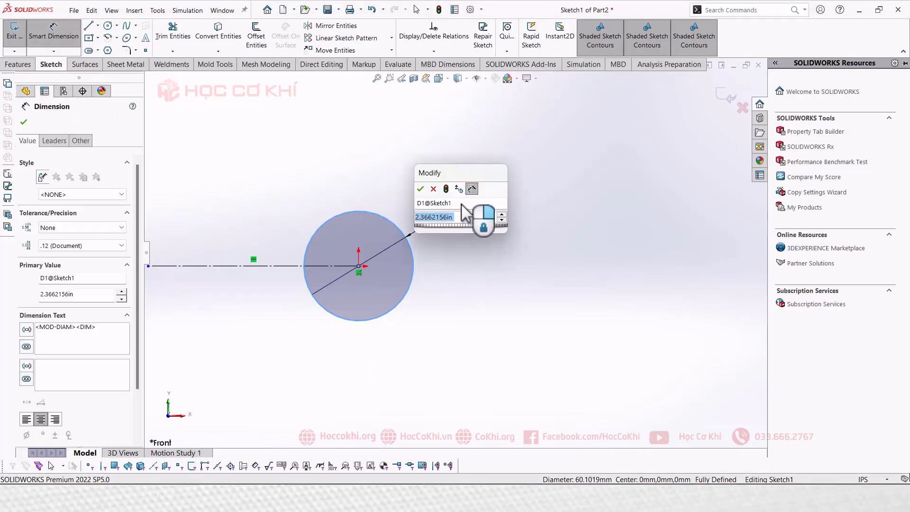
pyautogui.write('1.25')
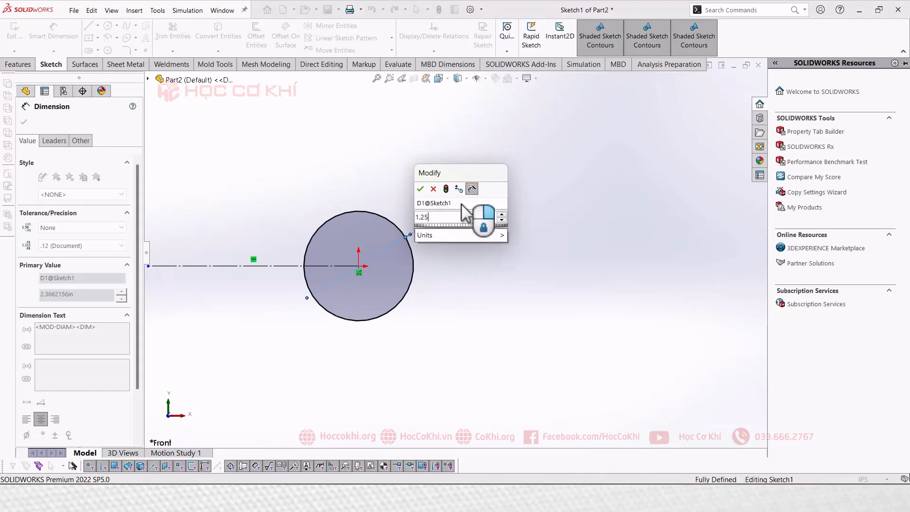
pyautogui.press('Return')
pyautogui.hotkey('alt', 'Tab')
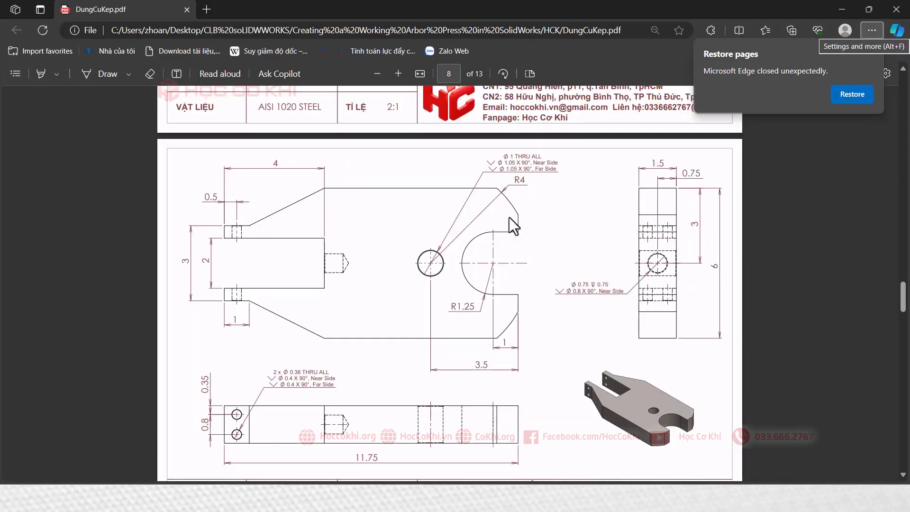
# Draw the top edge, tangent corner arc and long horizontal top edge of the outline
pyautogui.hotkey('alt', 'Tab')
pyautogui.moveTo(600, 203); pyautogui.dragTo(552, 213, button='right')
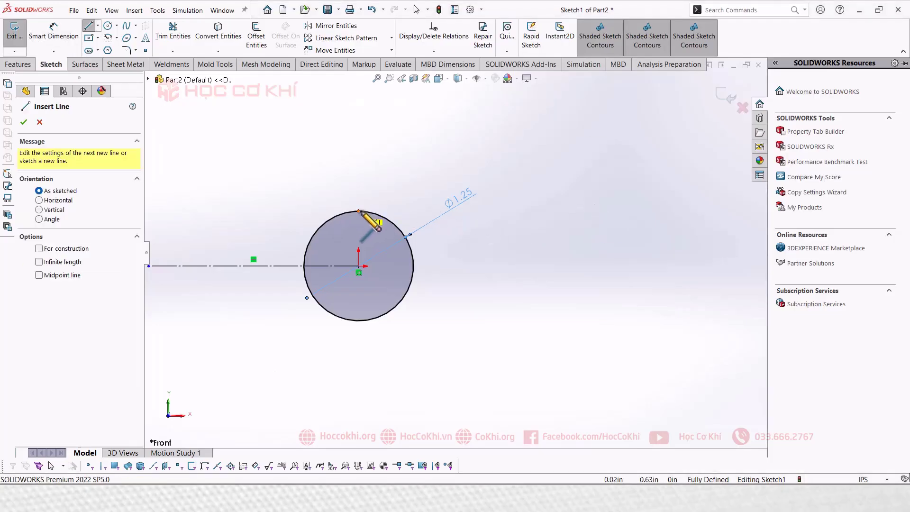
pyautogui.click(359, 211)
pyautogui.click(444, 211)
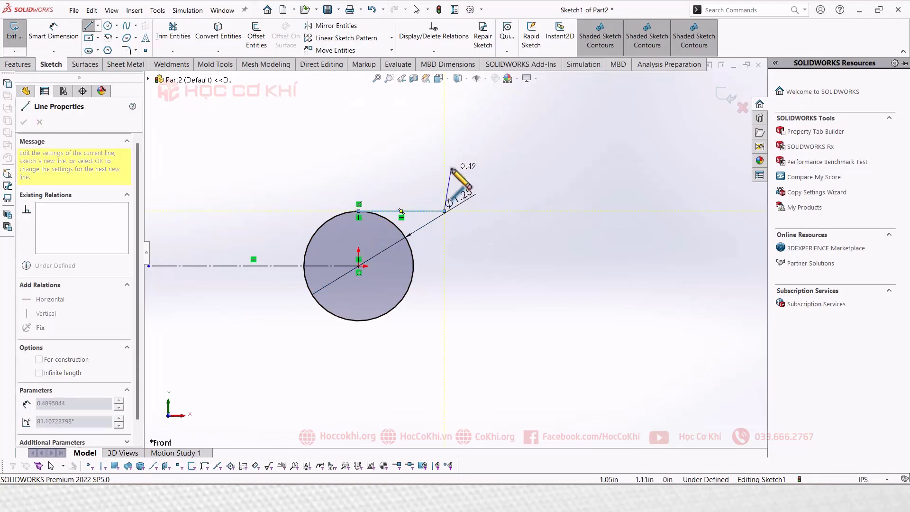
pyautogui.hotkey('alt', 'Tab')
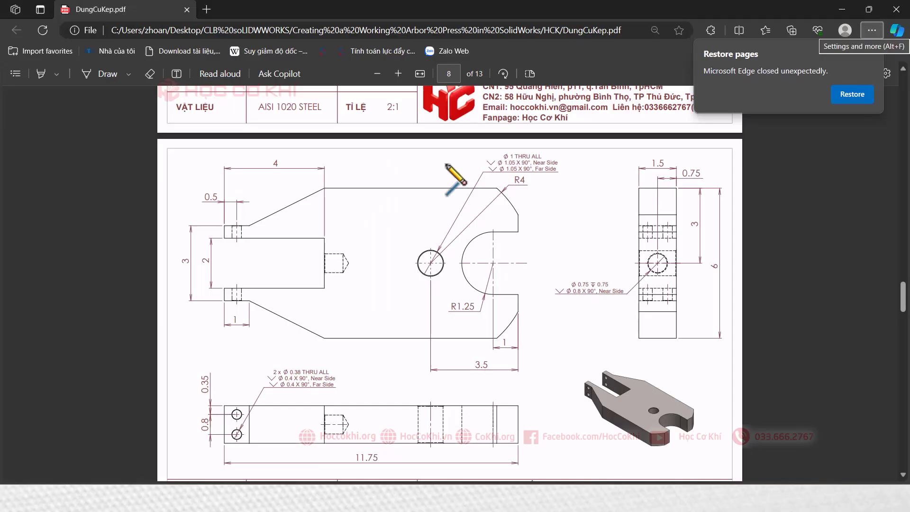
pyautogui.hotkey('alt', 'Tab')
pyautogui.click(444, 164)
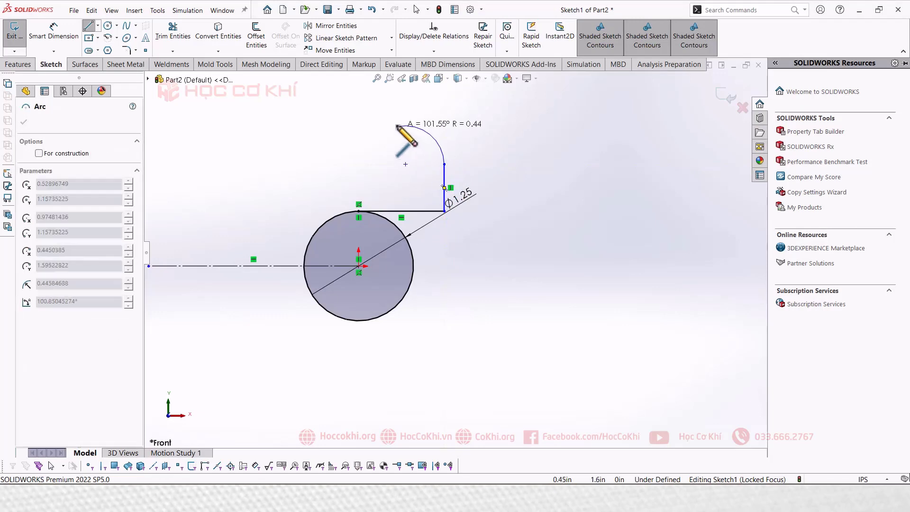
pyautogui.click(410, 119)
pyautogui.press('z')
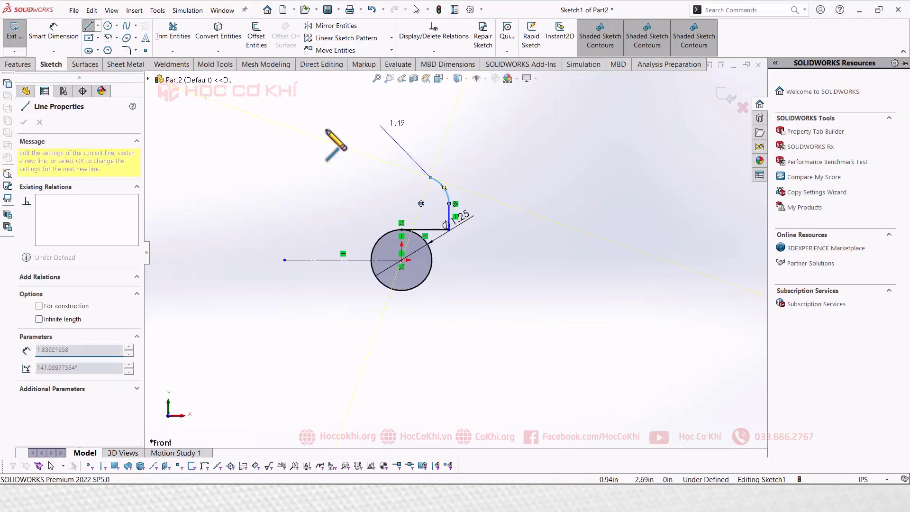
pyautogui.click(242, 178)
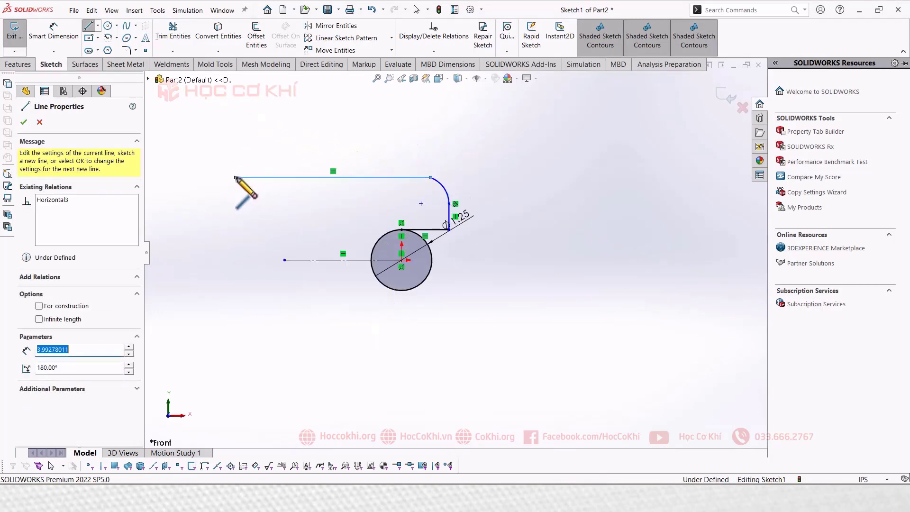
# Draw the angled line, left arm edges and stepped bottom edge back to the circle
pyautogui.hotkey('alt', 'Tab')
pyautogui.hotkey('alt', 'Tab')
pyautogui.click(257, 228)
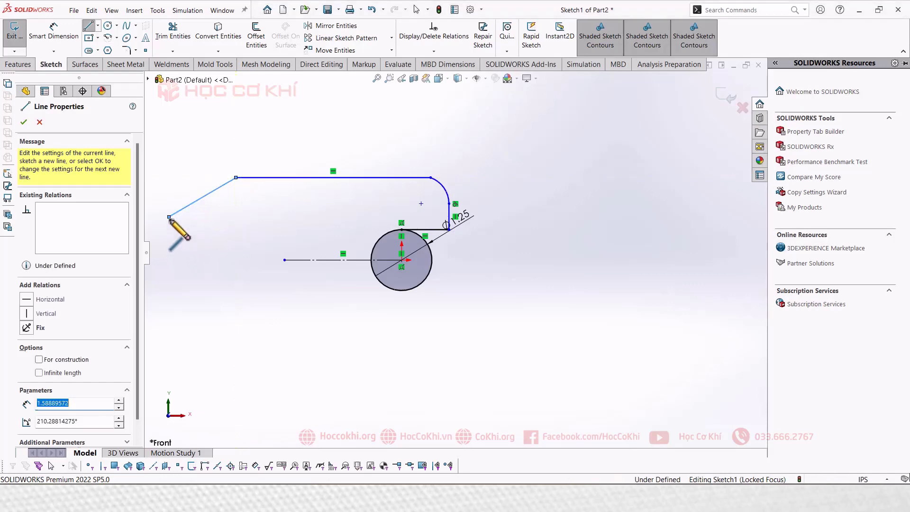
pyautogui.click(179, 227)
pyautogui.hotkey('alt', 'Tab')
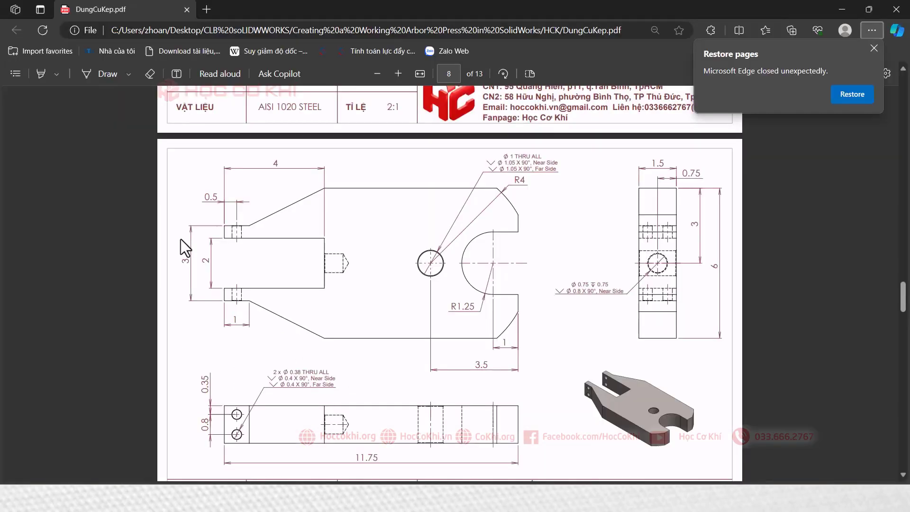
pyautogui.hotkey('alt', 'Tab')
pyautogui.click(178, 265)
pyautogui.hotkey('alt', 'Tab')
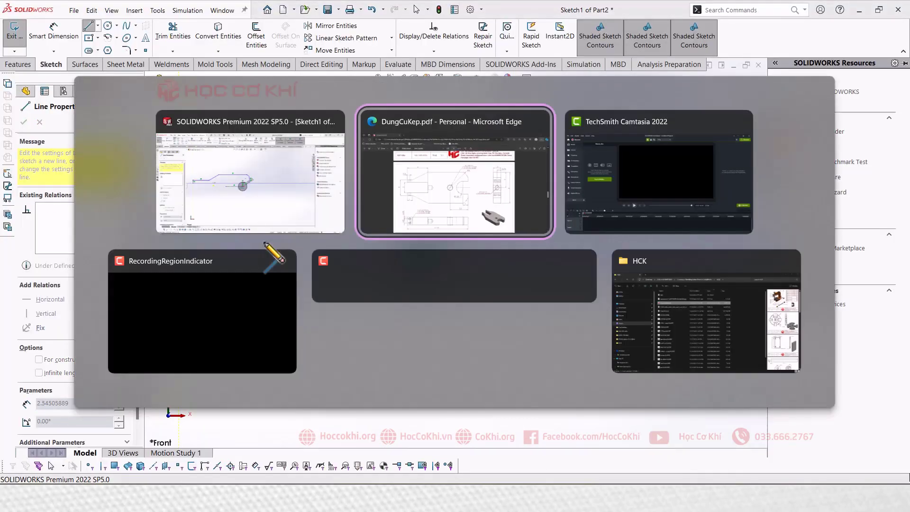
pyautogui.hotkey('alt', 'Tab')
pyautogui.click(290, 241)
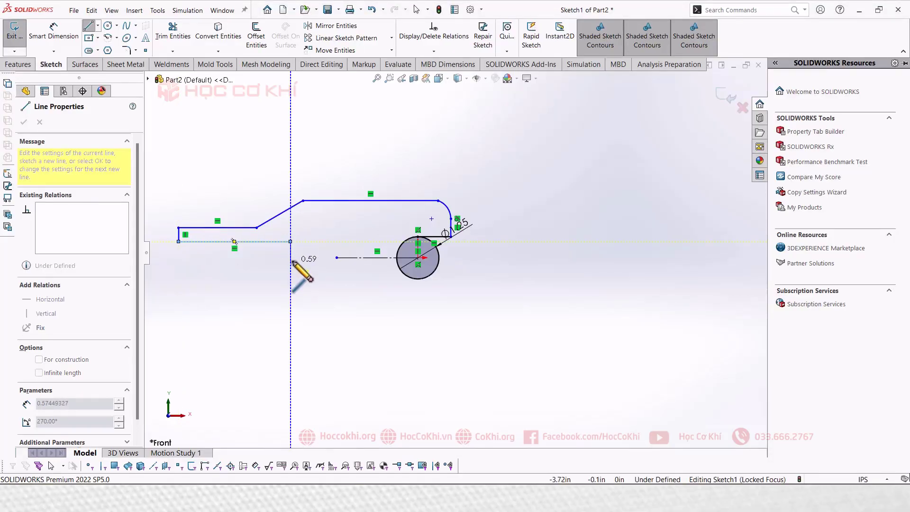
pyautogui.click(290, 258)
pyautogui.click(418, 258)
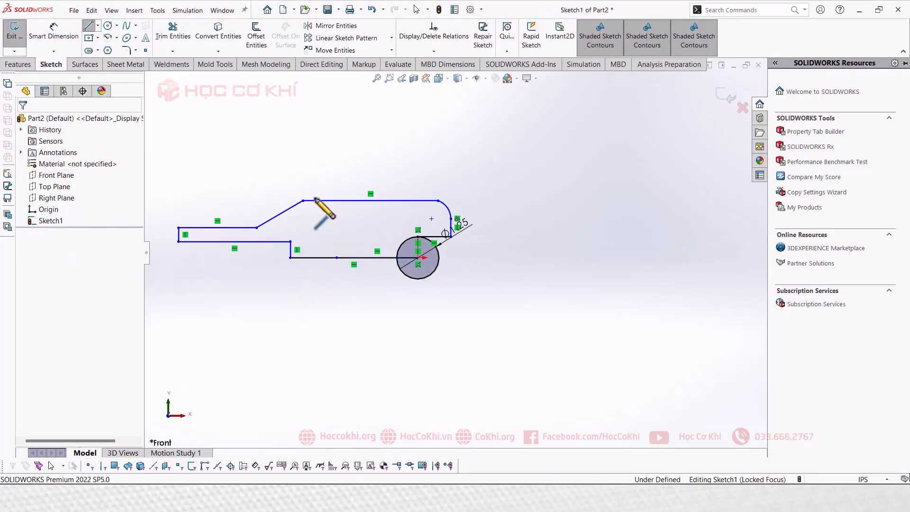
pyautogui.press('Escape')
# Compare the finished outline against the reference PDF drawing
pyautogui.hotkey('alt', 'Tab')
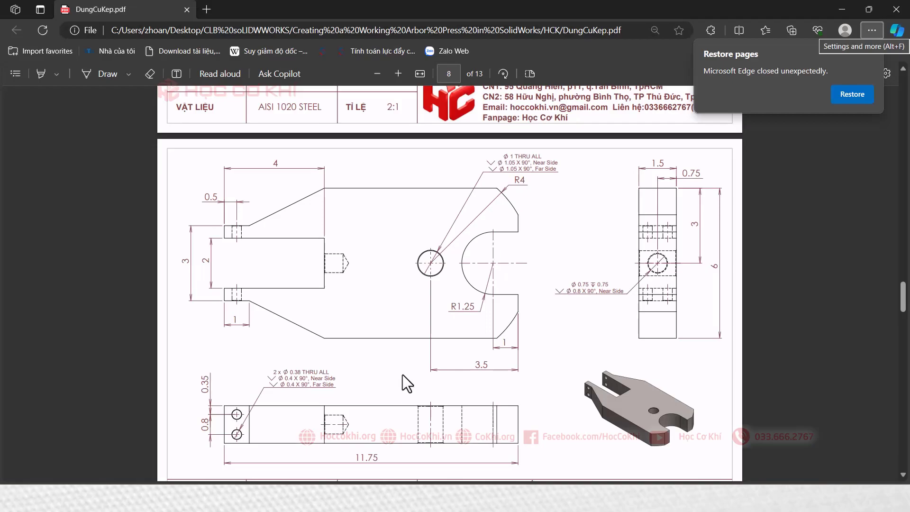
pyautogui.hotkey('alt', 'Tab')
pyautogui.press('d')
pyautogui.hotkey('alt', 'Tab')
pyautogui.hotkey('alt', 'Tab')
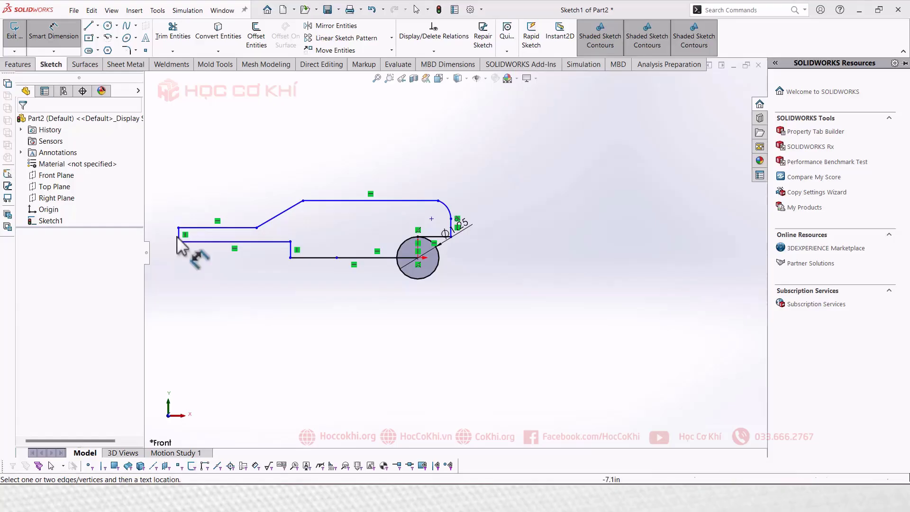
# Dimension the overall length from the left arm end to the right end (11.75)
pyautogui.click(179, 235)
pyautogui.click(451, 228)
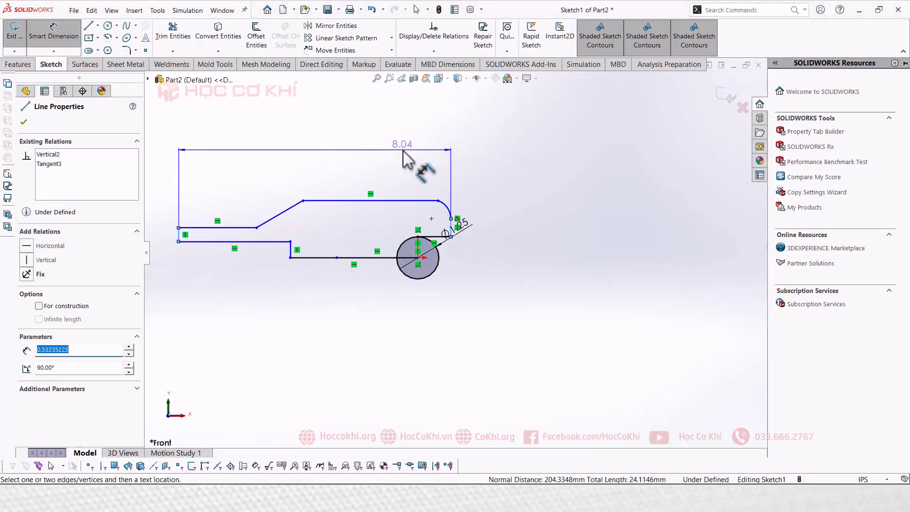
pyautogui.click(403, 156)
pyautogui.write('1.1')
pyautogui.press('Return')
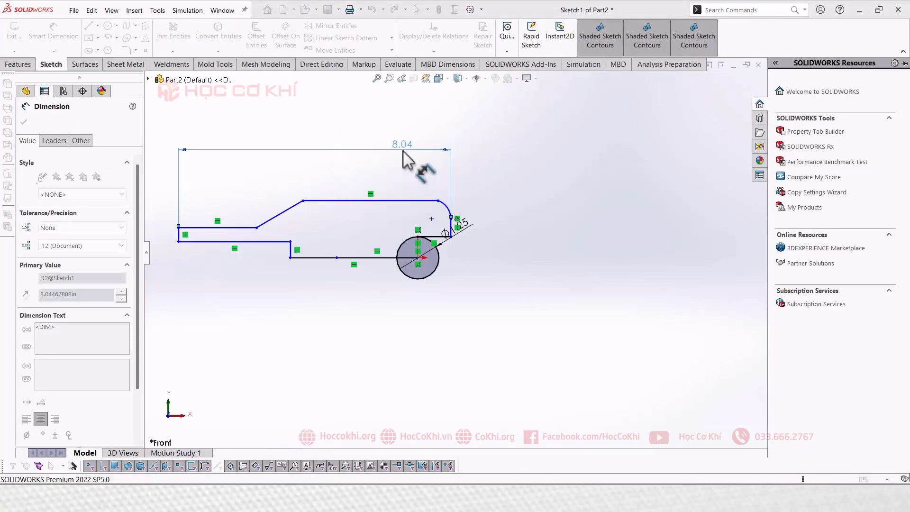
pyautogui.hotkey('alt', 'Tab')
pyautogui.hotkey('alt', 'Tab')
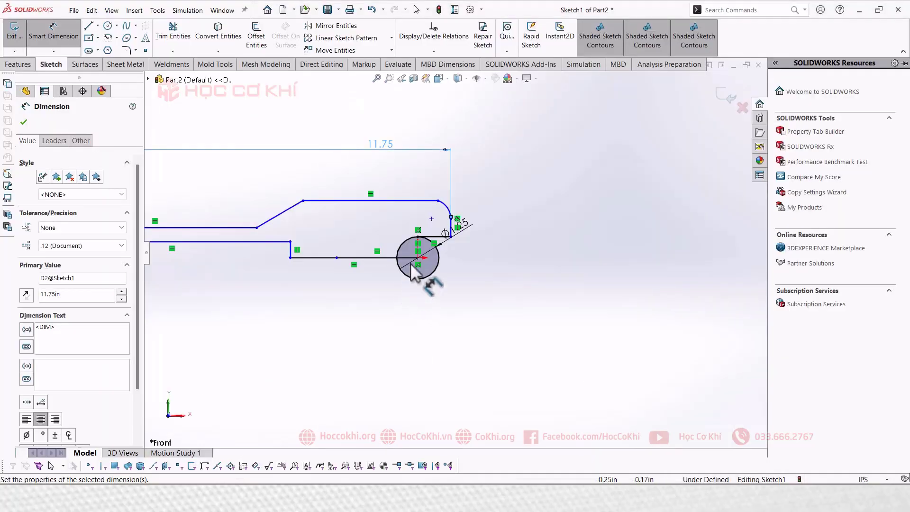
pyautogui.hotkey('alt', 'Tab')
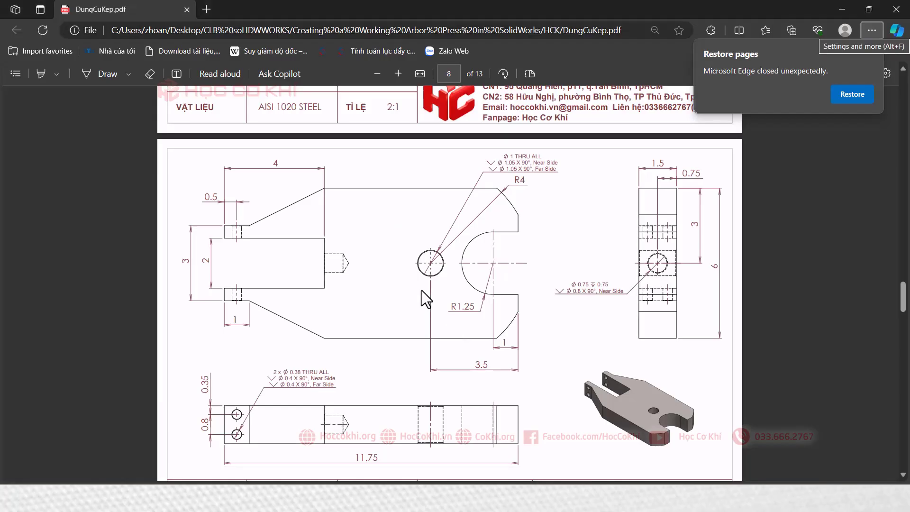
pyautogui.hotkey('alt', 'Tab')
# Drag the bottom-edge points left, trial a 3.99 bottom-edge dimension, then delete it
pyautogui.click(402, 257)
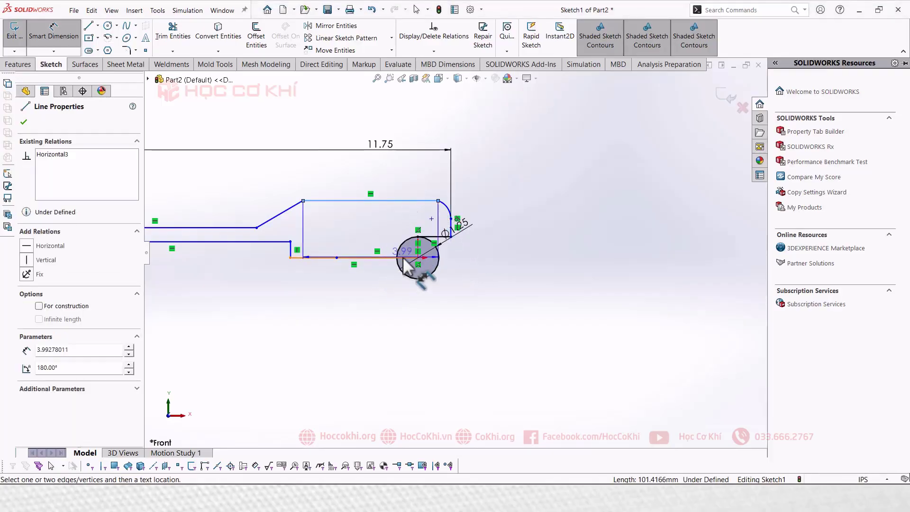
pyautogui.click(426, 268)
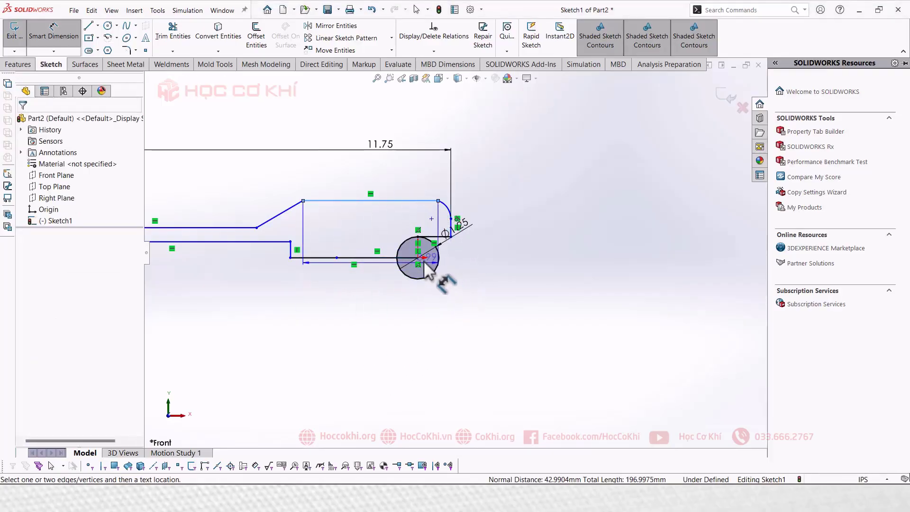
pyautogui.press('Escape')
pyautogui.moveTo(339, 262); pyautogui.dragTo(174, 269)
pyautogui.moveTo(315, 342); pyautogui.dragTo(264, 264, button='right')
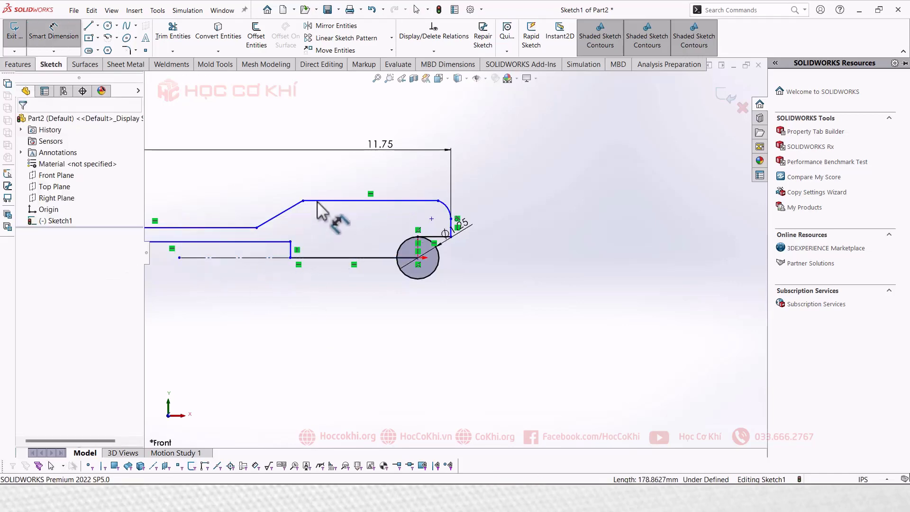
pyautogui.click(264, 258)
pyautogui.click(268, 247)
pyautogui.hotkey('alt', 'Tab')
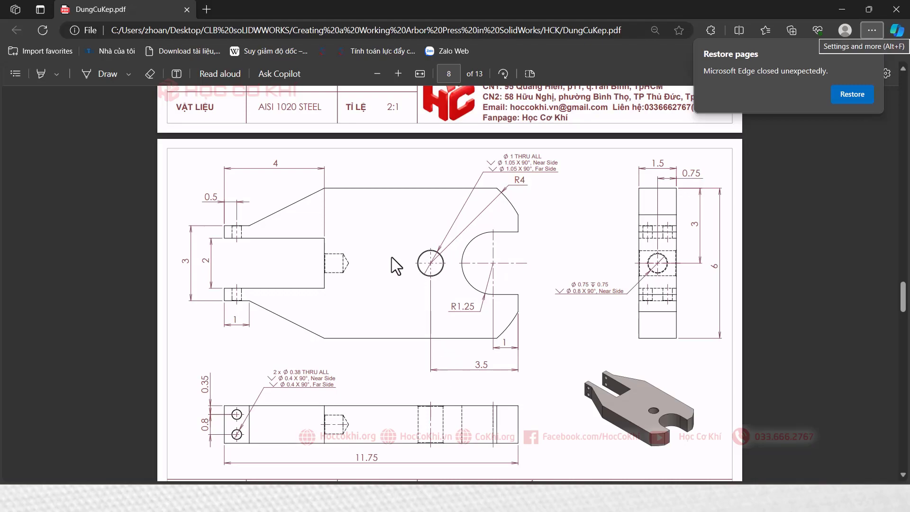
pyautogui.hotkey('alt', 'Tab')
pyautogui.click(220, 237)
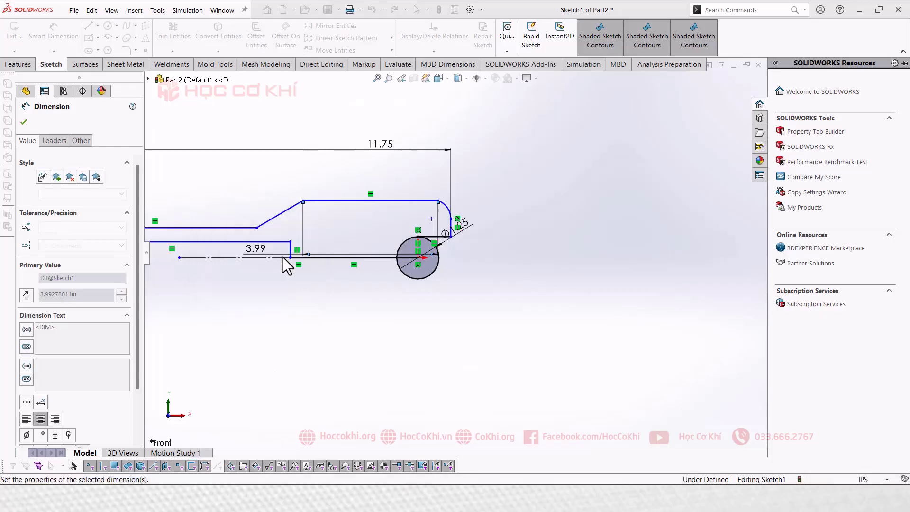
pyautogui.moveTo(287, 265); pyautogui.dragTo(265, 306)
pyautogui.press('Delete')
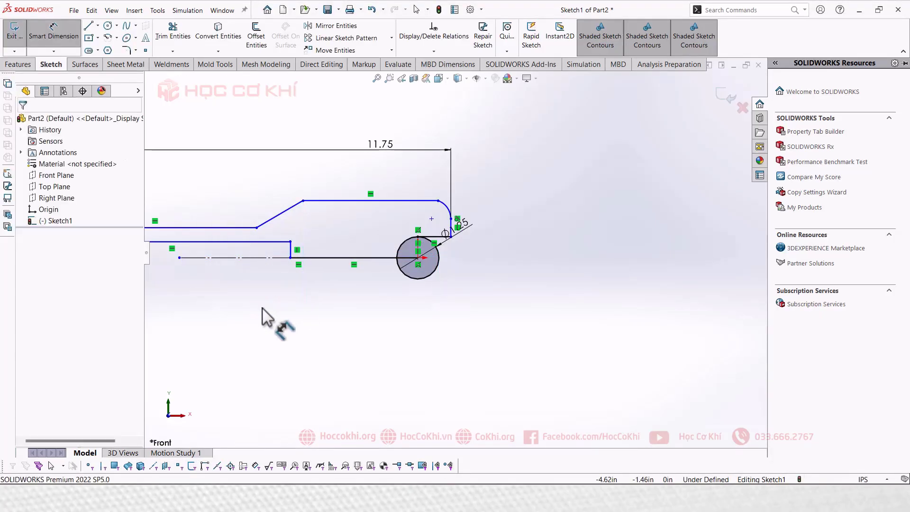
# Dimension the overall height of the outline to 6.00
pyautogui.click(320, 199)
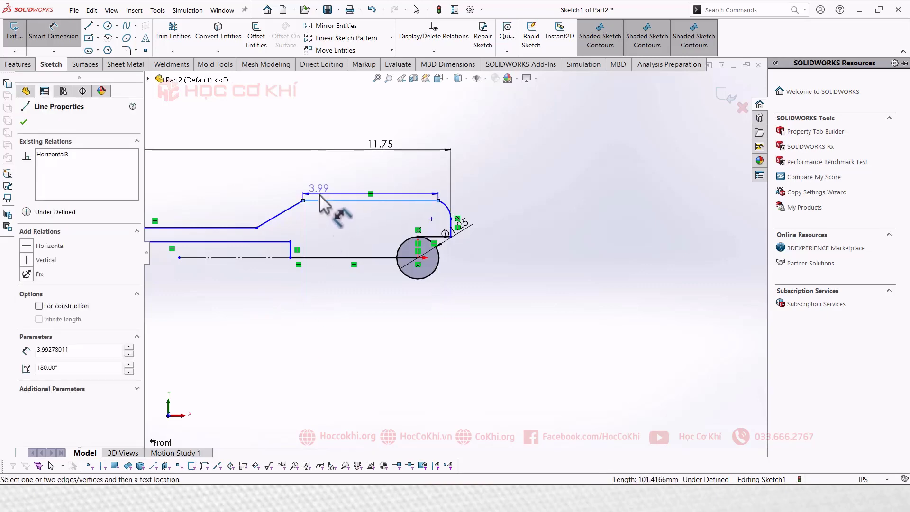
pyautogui.click(392, 270)
pyautogui.hotkey('alt', 'Tab')
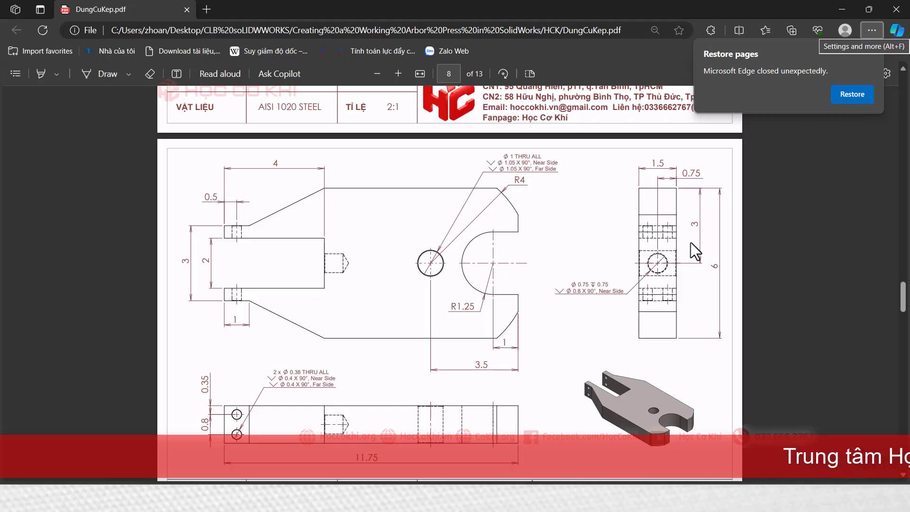
pyautogui.hotkey('alt', 'Tab')
pyautogui.write('6')
pyautogui.press('Return')
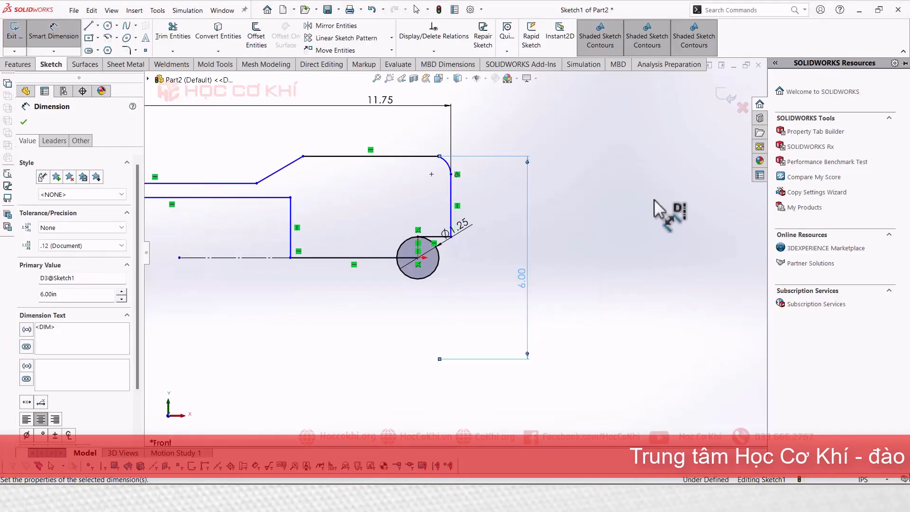
pyautogui.hotkey('alt', 'Tab')
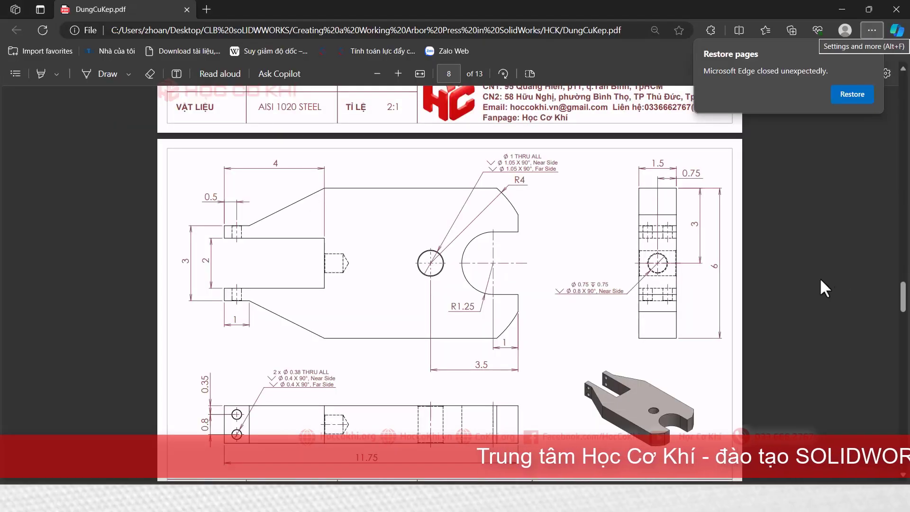
pyautogui.hotkey('alt', 'Tab')
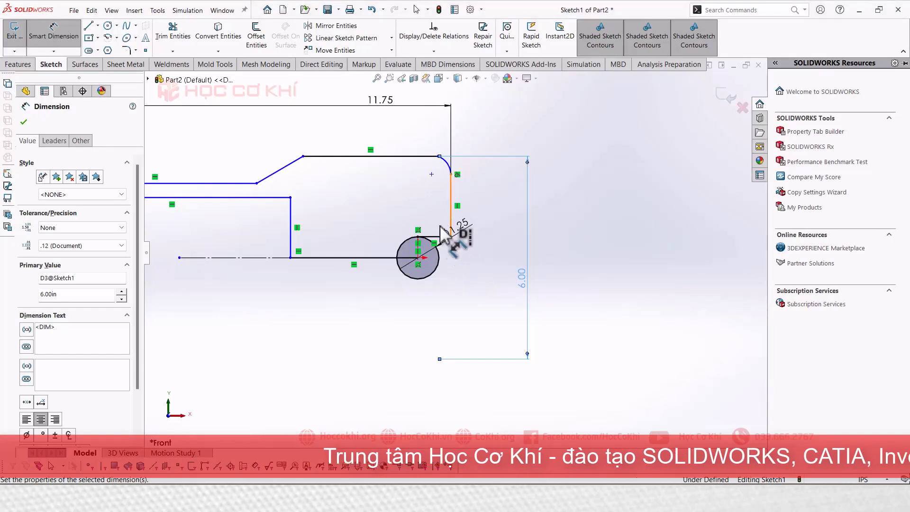
pyautogui.press('Escape')
# Dimension the short line above the circle to 1.00
pyautogui.click(427, 257)
pyautogui.scroll(2, 448, 239)
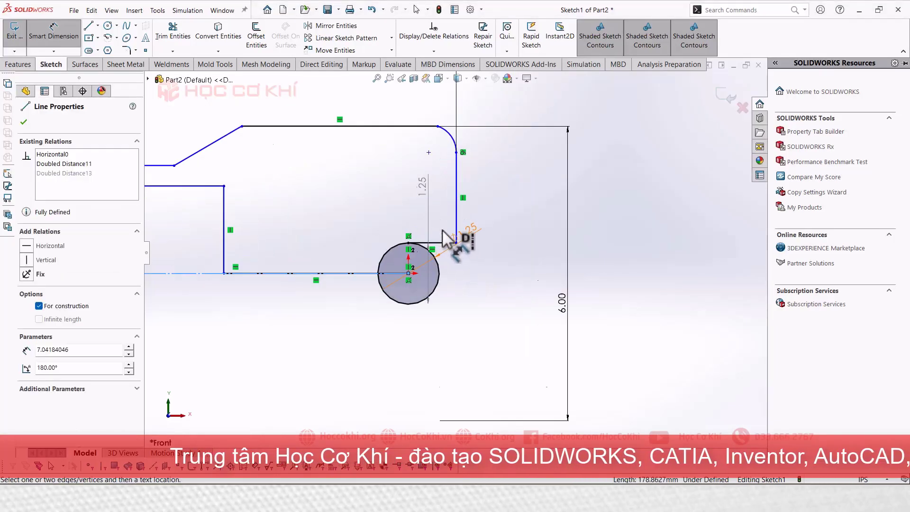
pyautogui.scroll(2, 448, 240)
pyautogui.click(446, 223)
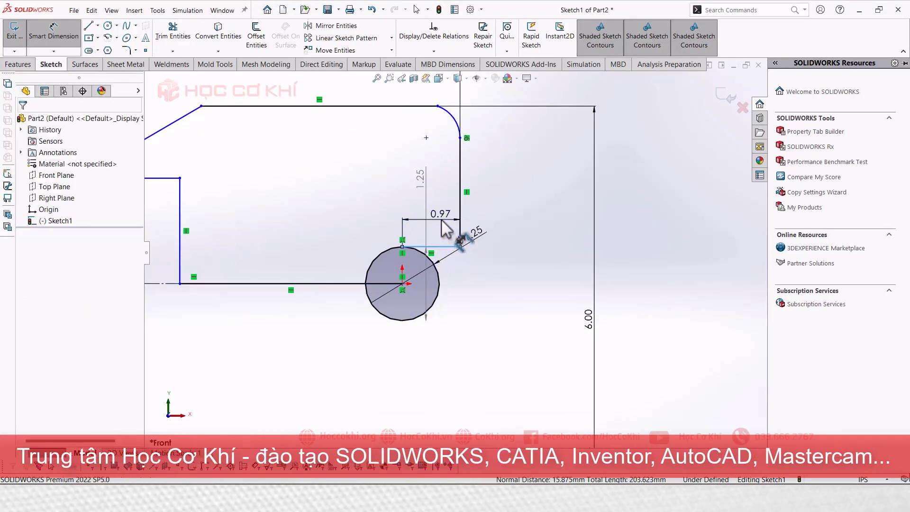
pyautogui.click(442, 221)
pyautogui.write('1')
pyautogui.press('Return')
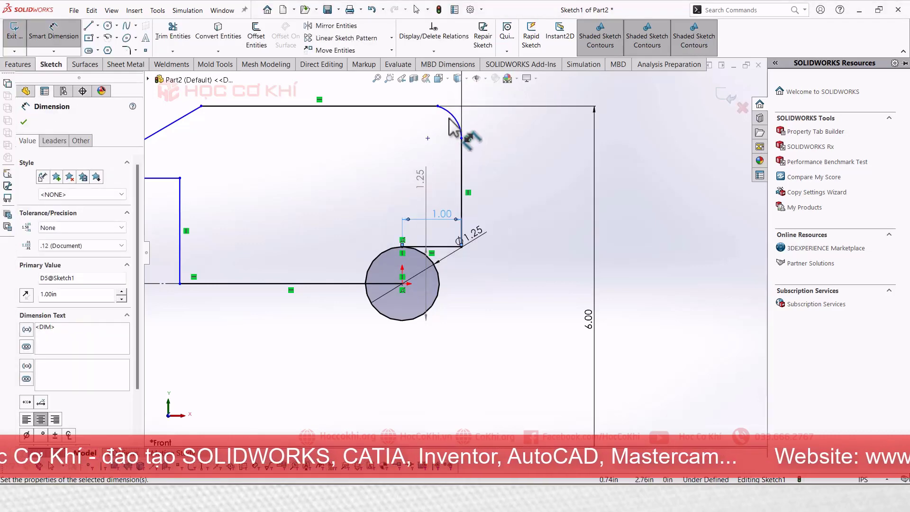
# Give the corner arc a 4.00 radius and drag its lower end upward
pyautogui.click(455, 119)
pyautogui.click(478, 102)
pyautogui.write('4')
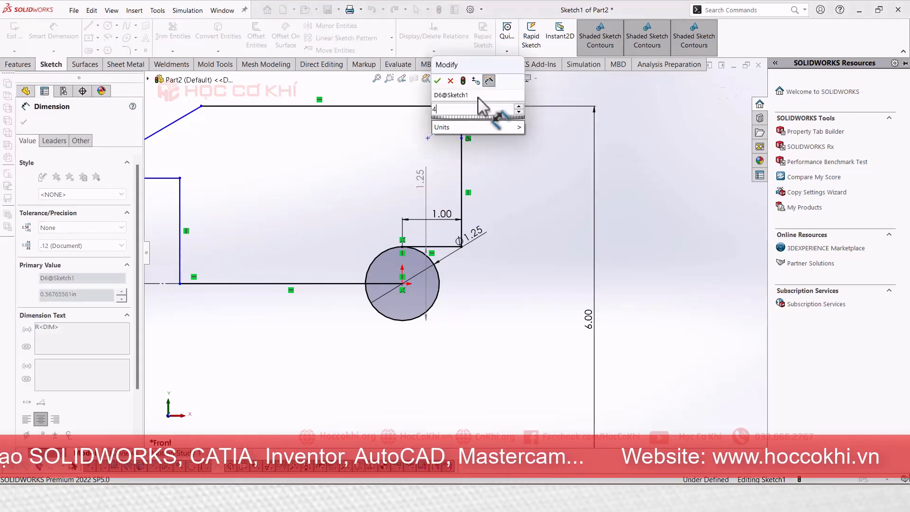
pyautogui.press('Return')
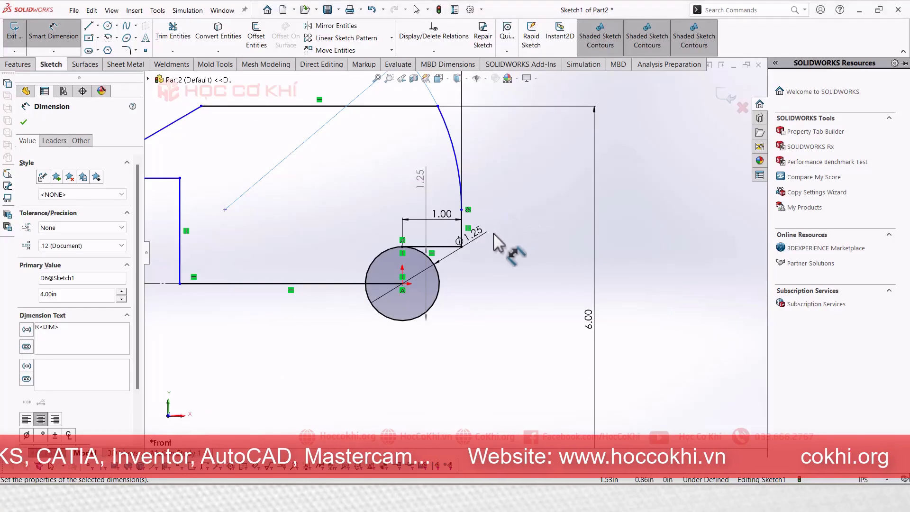
pyautogui.press('Escape')
pyautogui.moveTo(462, 209)
pyautogui.mouseDown()
pyautogui.moveTo(472, 172)
pyautogui.moveTo(462, 115)
pyautogui.mouseUp()
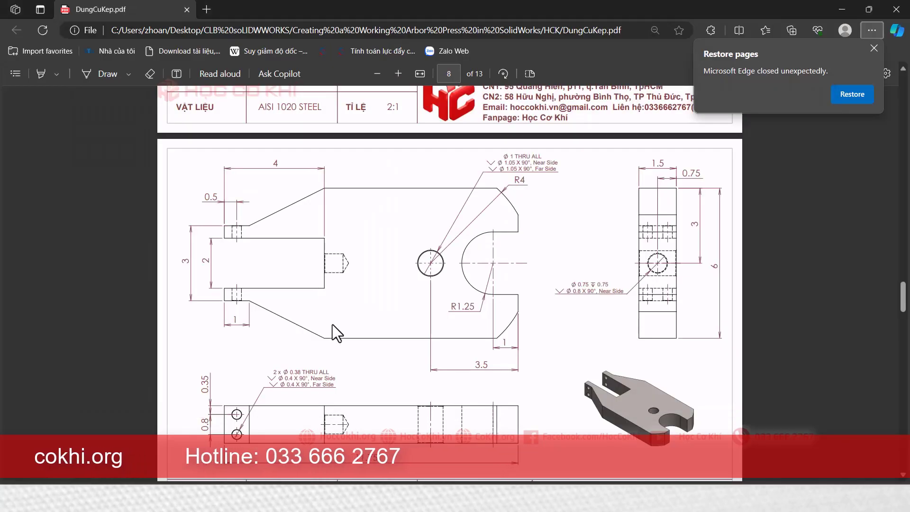
# Dimension the upper-left prong line to 4.00 long
pyautogui.scroll(3, 310, 313)
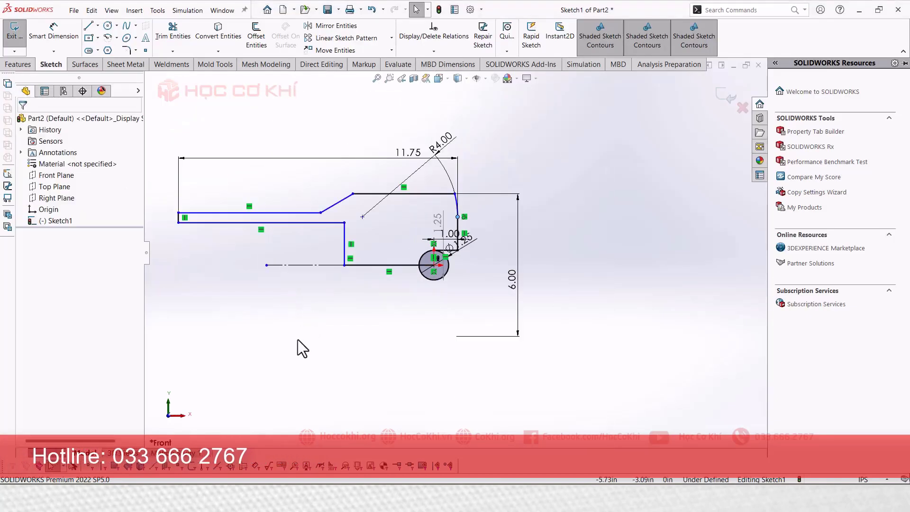
pyautogui.press('d')
pyautogui.click(305, 222)
pyautogui.click(283, 156)
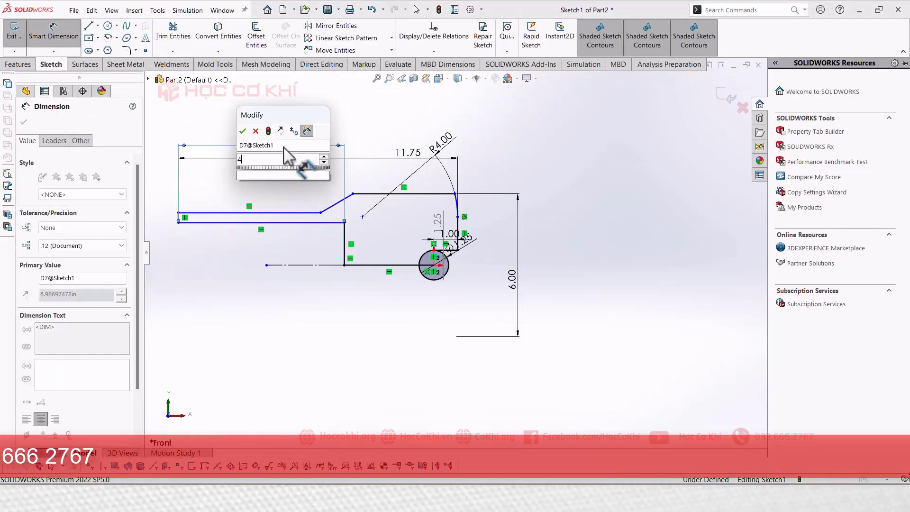
pyautogui.write('4')
pyautogui.press('Return')
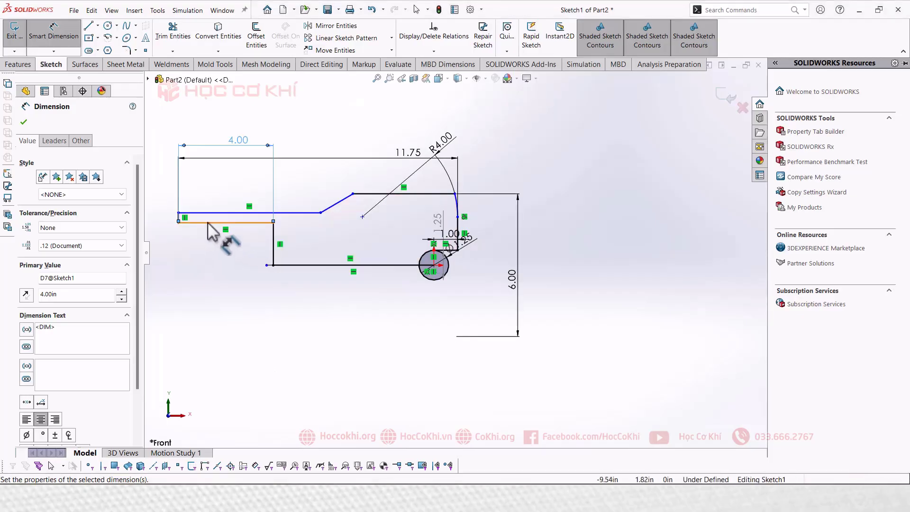
# Add a 1.50 vertical dimension between the lower line and the endpoint
pyautogui.click(223, 213)
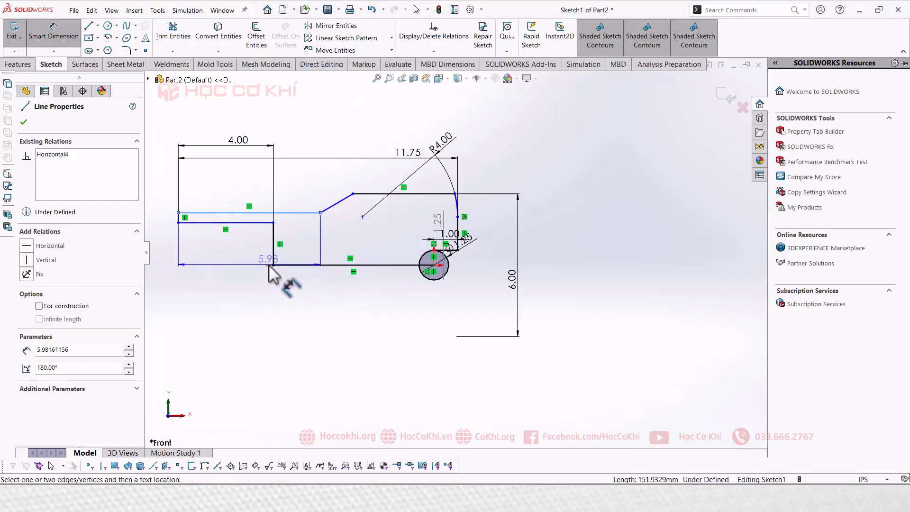
pyautogui.click(267, 265)
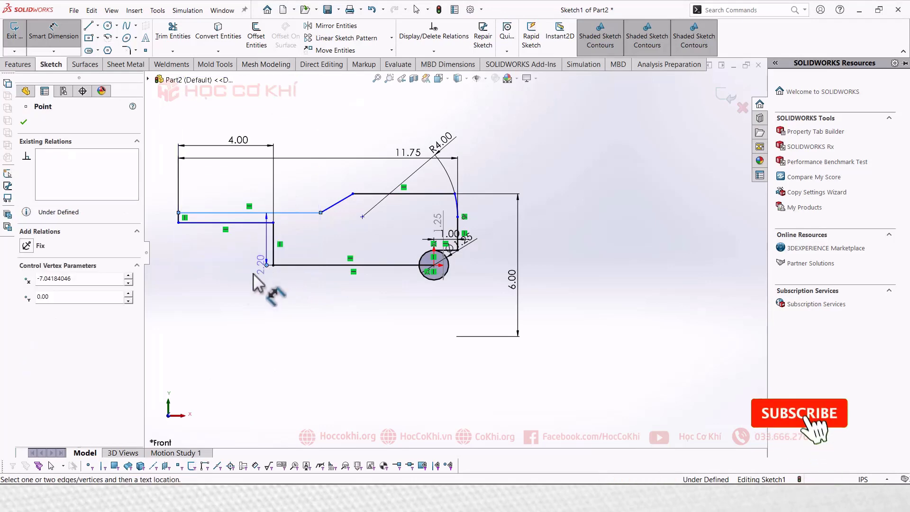
pyautogui.click(199, 304)
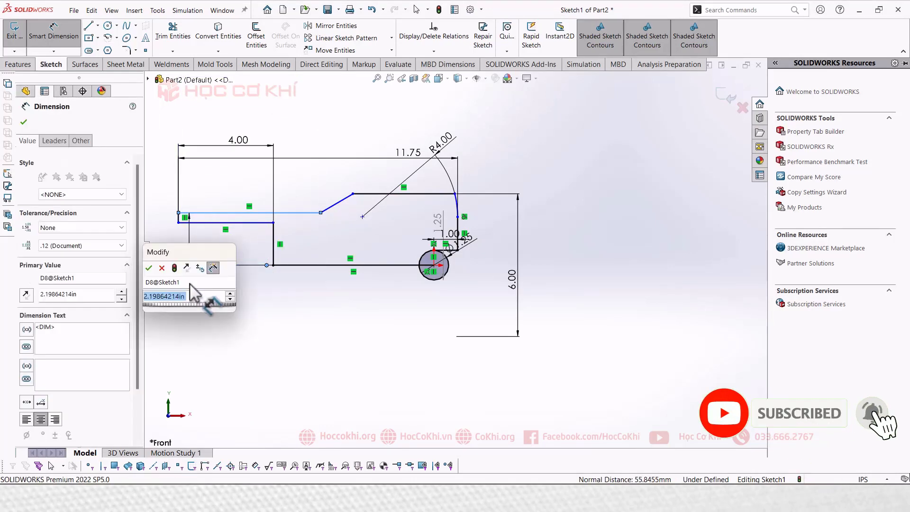
pyautogui.write('1.5')
pyautogui.press('Return')
pyautogui.hotkey('alt', 'Tab')
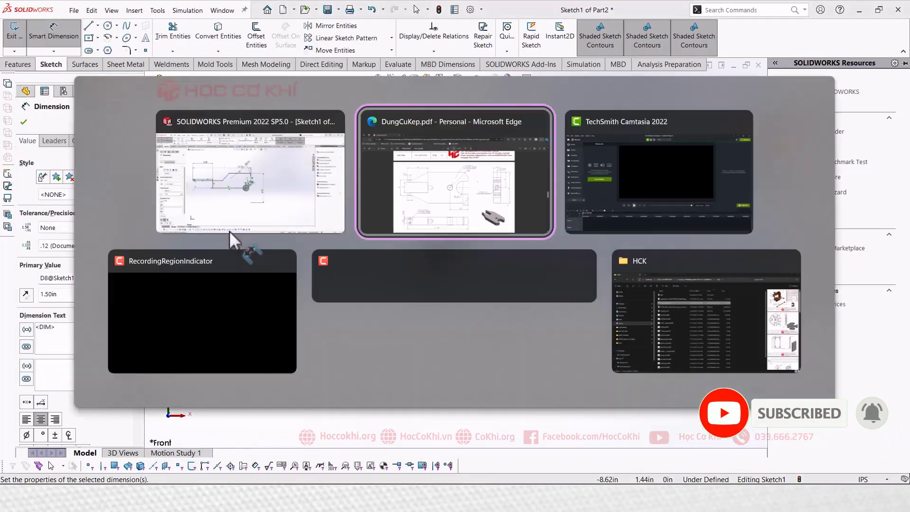
pyautogui.hotkey('alt', 'Tab')
pyautogui.press('Escape')
# Move the short inner line lower and add a 2.00 vertical dimension
pyautogui.click(269, 225)
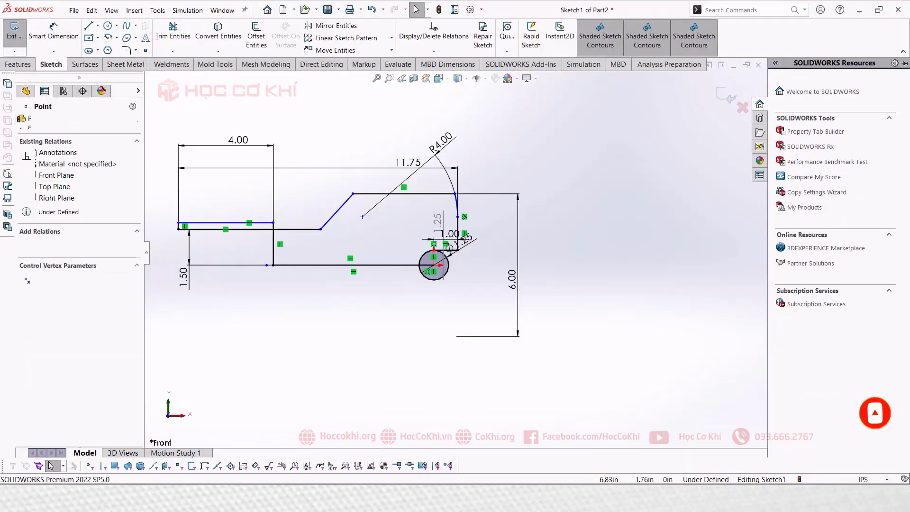
pyautogui.press('Escape')
pyautogui.moveTo(230, 236); pyautogui.dragTo(232, 250)
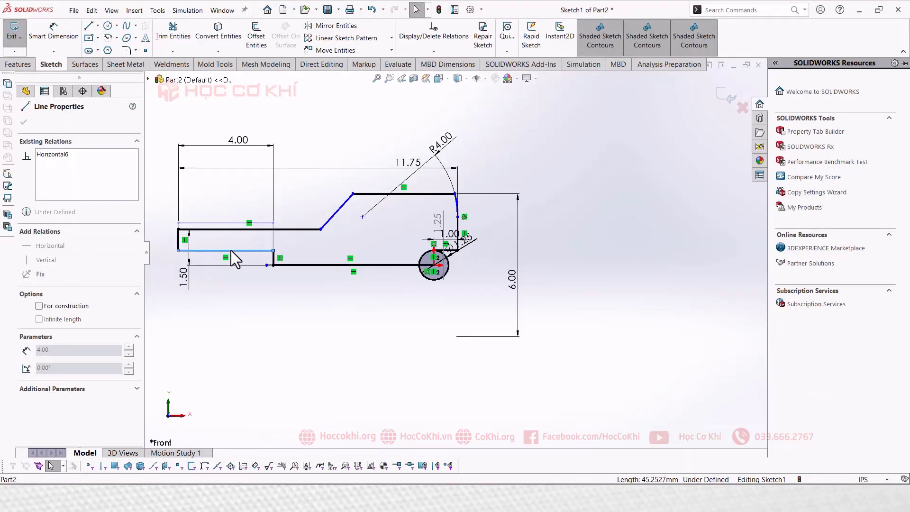
pyautogui.press('Escape')
pyautogui.click(216, 266)
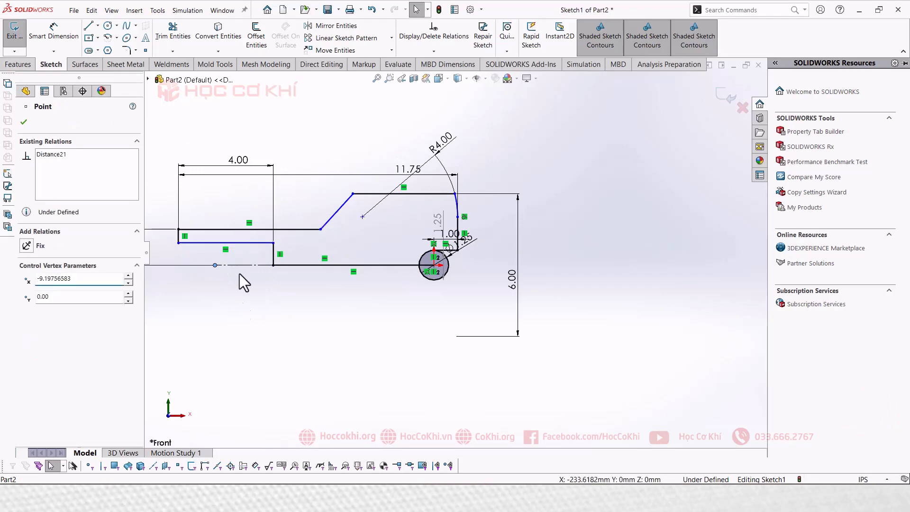
pyautogui.press('d')
pyautogui.click(240, 243)
pyautogui.click(240, 327)
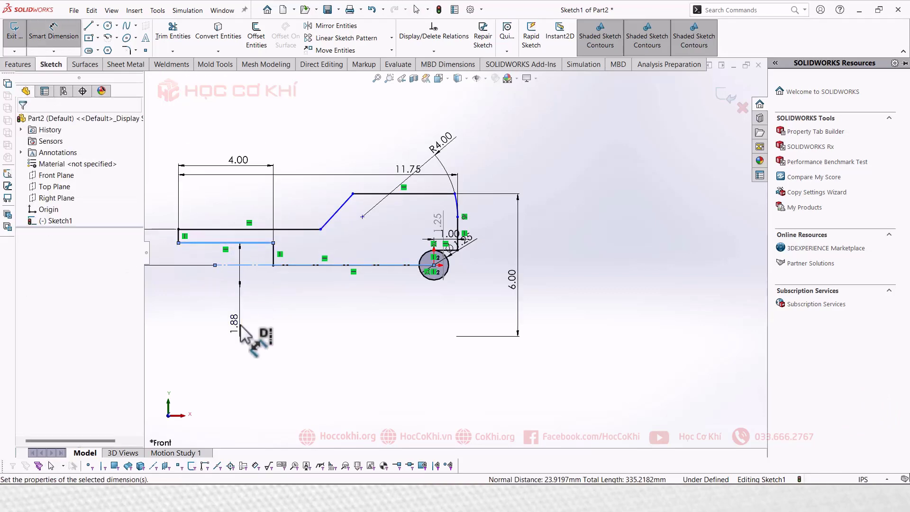
pyautogui.write('2')
pyautogui.press('Return')
# Compare the dimensioned sketch against the reference PDF drawing
pyautogui.hotkey('alt', 'Tab')
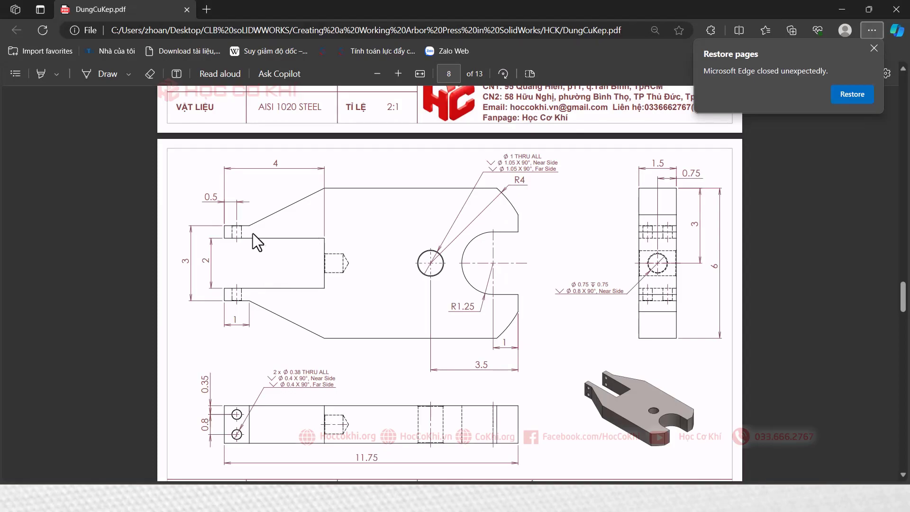
pyautogui.hotkey('alt', 'Tab')
pyautogui.hotkey('alt', 'Tab')
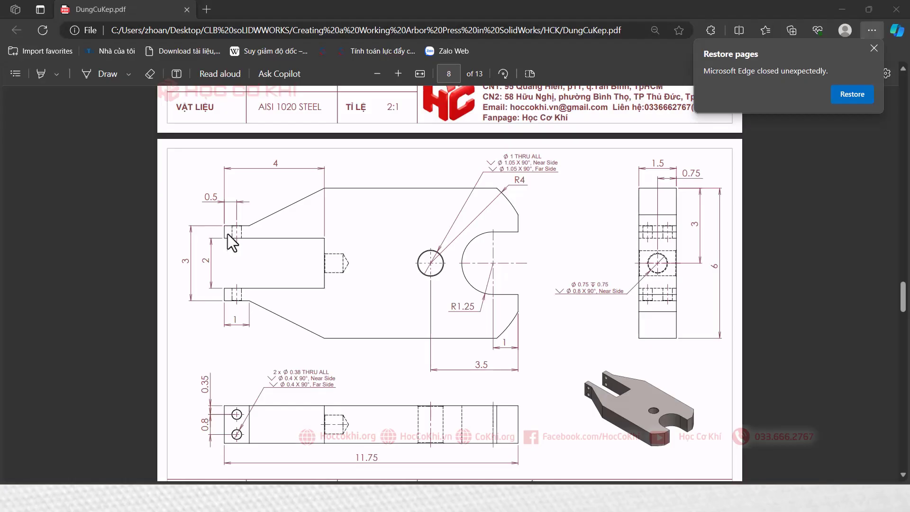
pyautogui.hotkey('alt', 'Tab')
pyautogui.hotkey('alt', 'Tab')
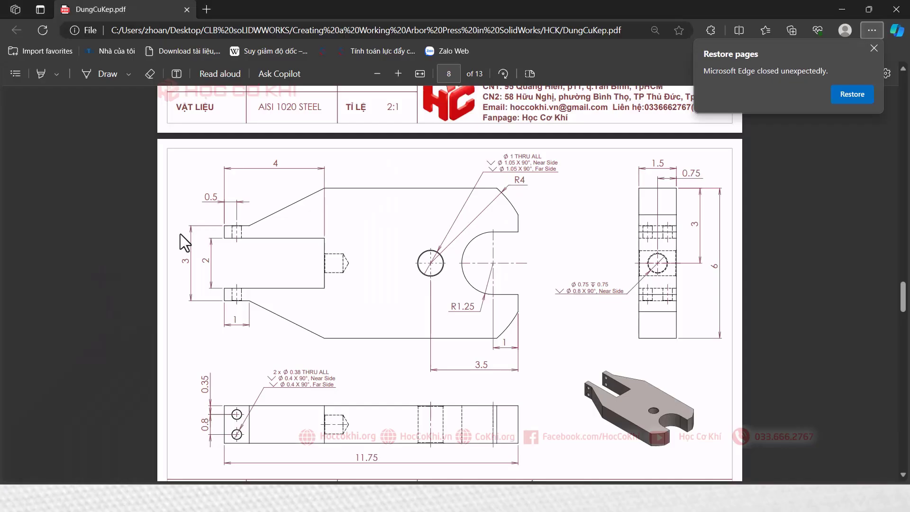
pyautogui.hotkey('alt', 'Tab')
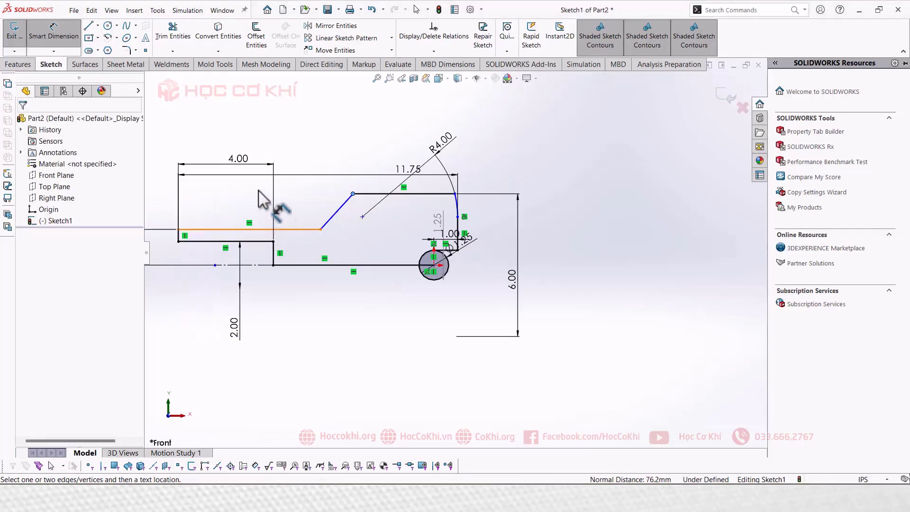
pyautogui.hotkey('alt', 'Tab')
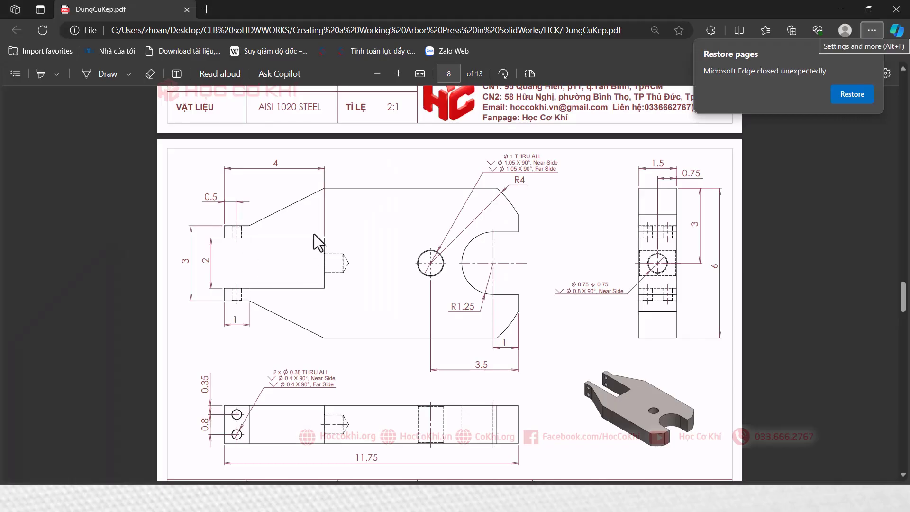
pyautogui.hotkey('alt', 'Tab')
# Align the prong's inner corner vertically with a second point and add a 1.00 dimension
pyautogui.click(274, 242)
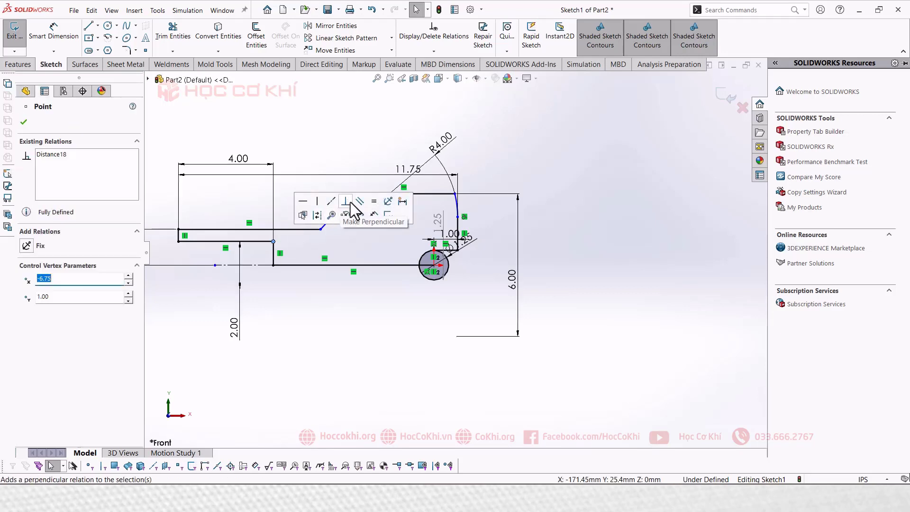
pyautogui.keyDown('ctrl'); pyautogui.click(353, 194); pyautogui.keyUp('ctrl')
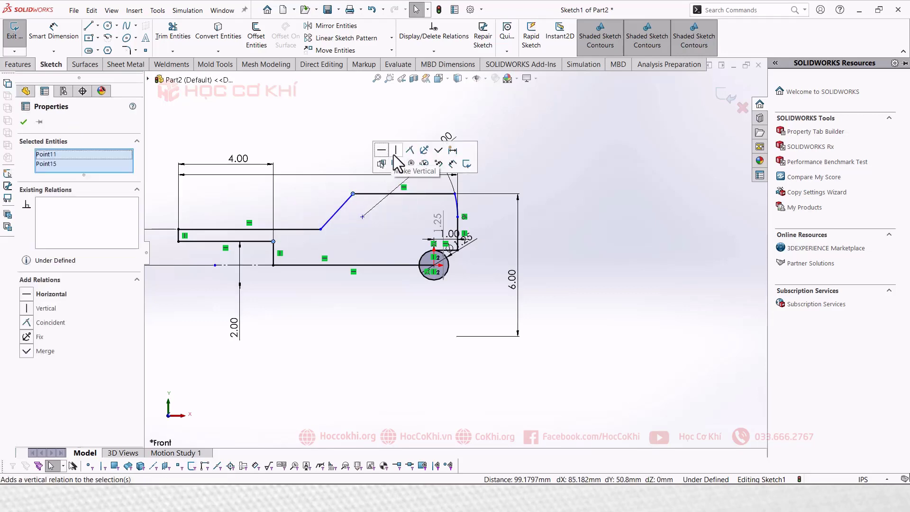
pyautogui.click(401, 163)
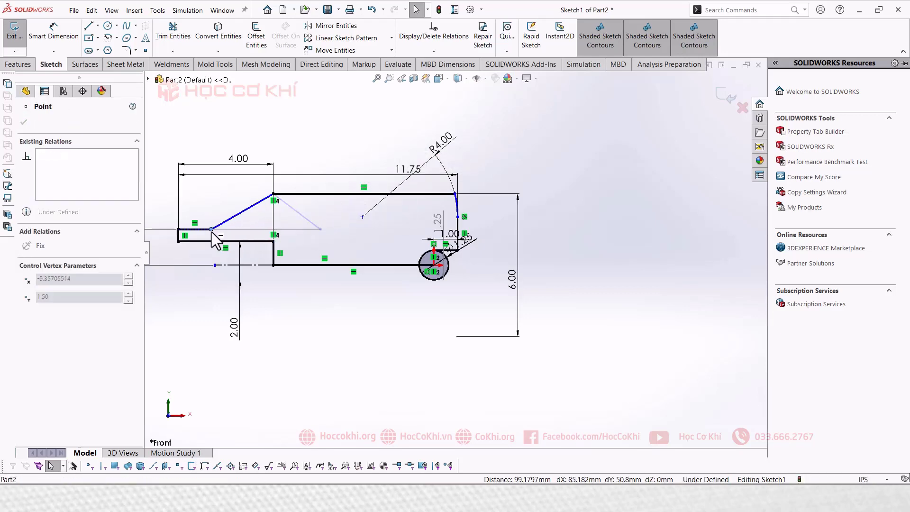
pyautogui.hotkey('alt', 'Tab')
pyautogui.hotkey('alt', 'Tab')
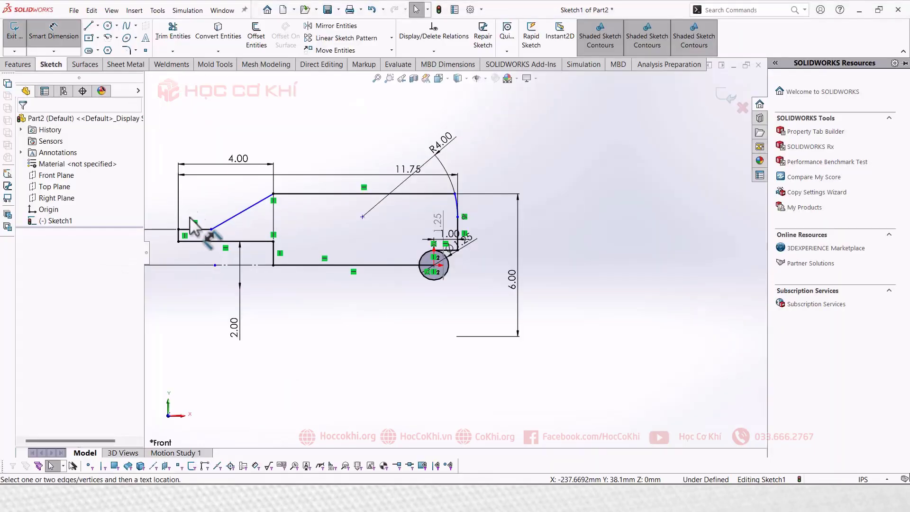
pyautogui.click(197, 205)
pyautogui.write('1.39294486in')
pyautogui.press('Return')
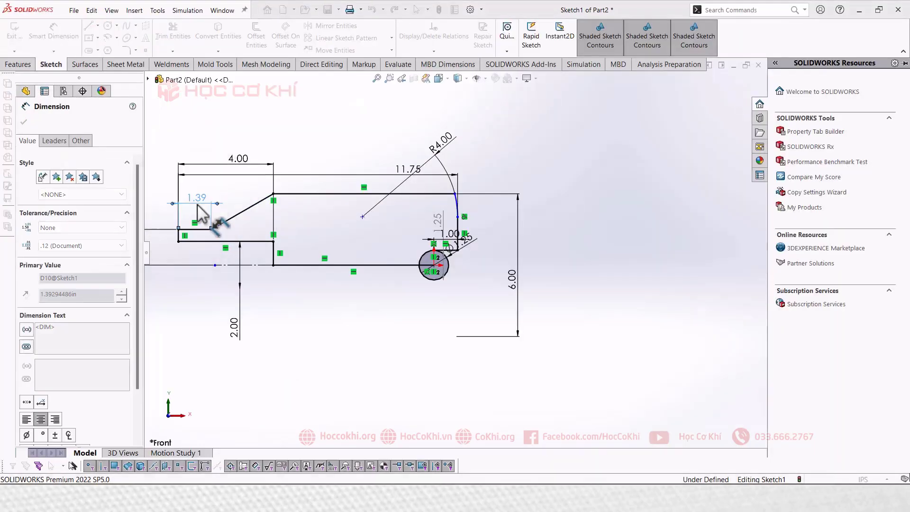
pyautogui.press('Escape')
# After checking the drawing, align the curved edge's upper endpoint vertically above the circle centre
pyautogui.scroll(-3, 492, 204)
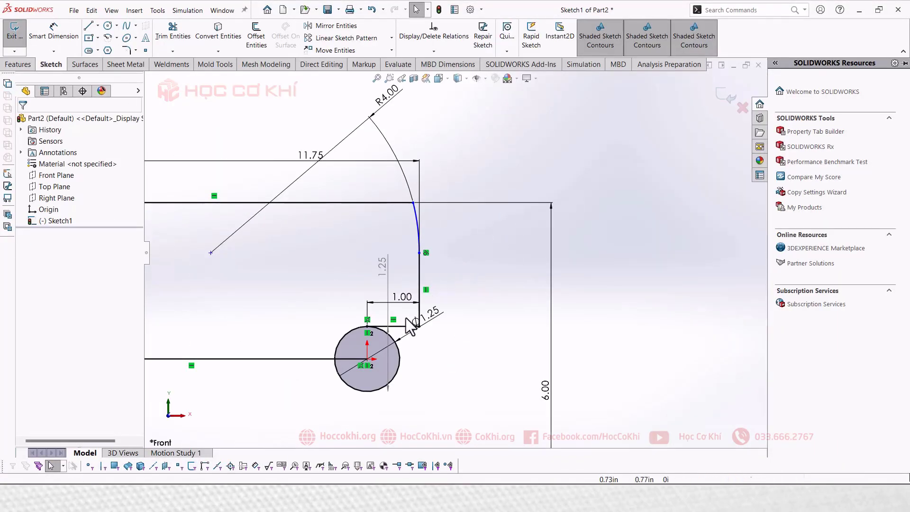
pyautogui.hotkey('alt', 'Tab')
pyautogui.click(412, 203)
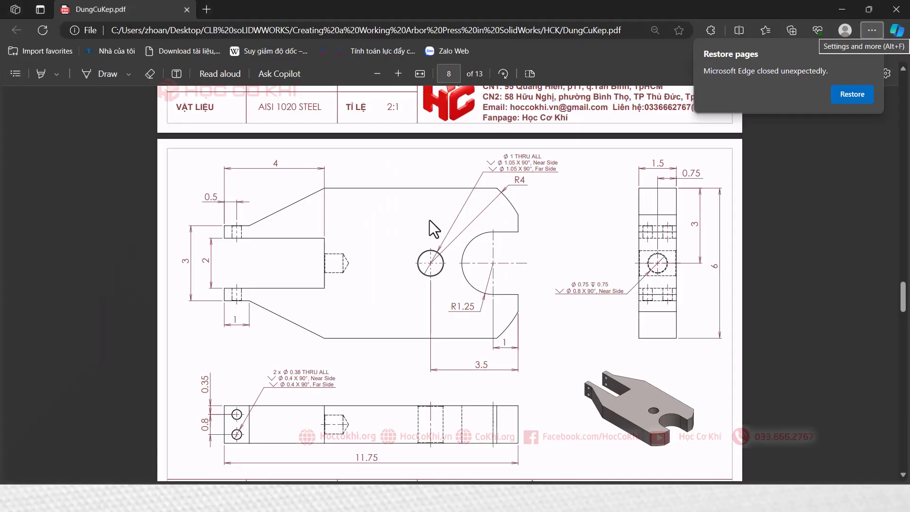
pyautogui.hotkey('alt', 'Tab')
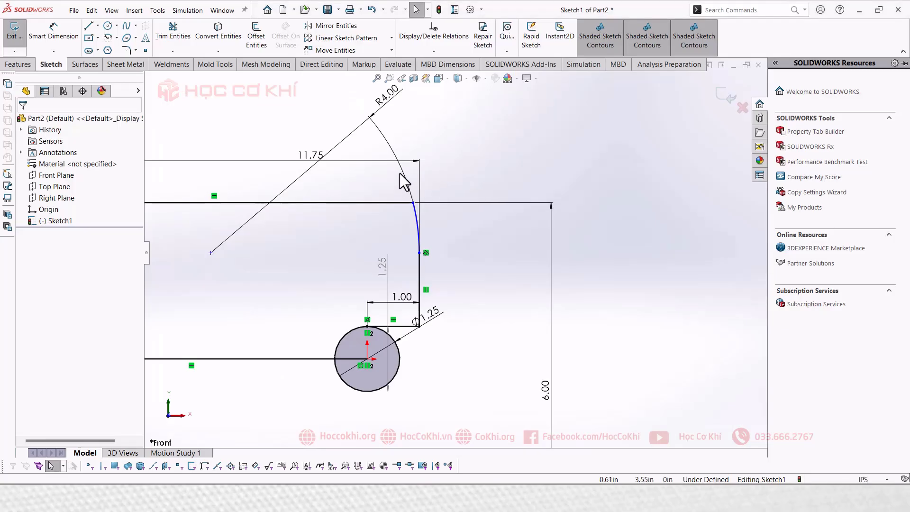
pyautogui.click(414, 203)
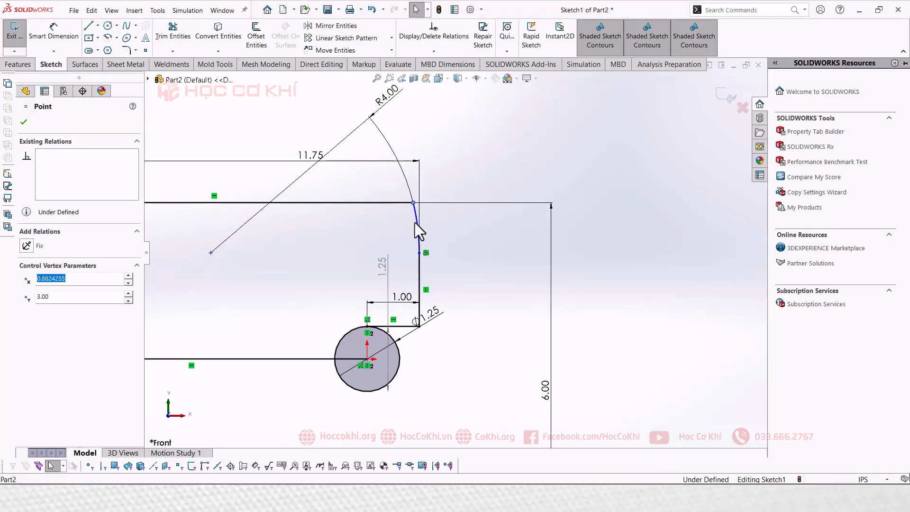
pyautogui.keyDown('ctrl'); pyautogui.click(368, 360); pyautogui.keyUp('ctrl')
pyautogui.click(411, 317)
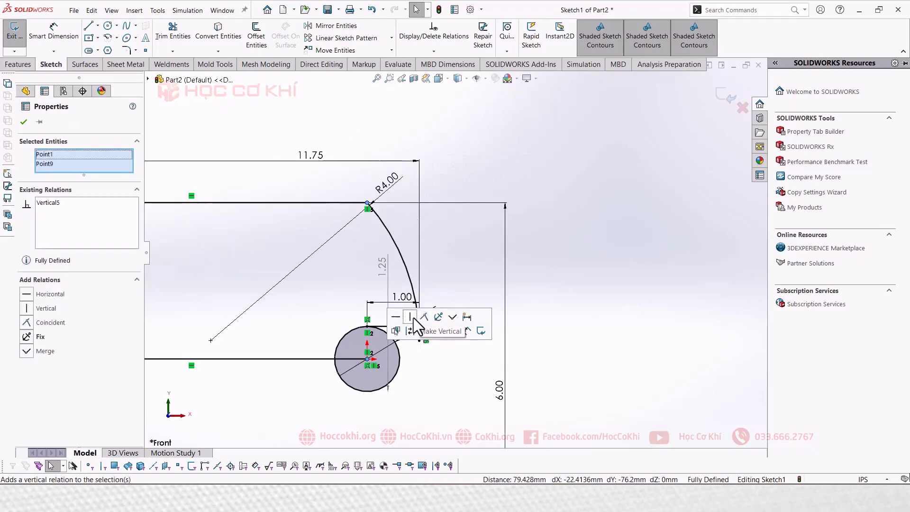
pyautogui.press('Escape')
# Undo that alignment and select the outer arc's end point to compare with the drawing
pyautogui.hotkey('alt', 'Tab')
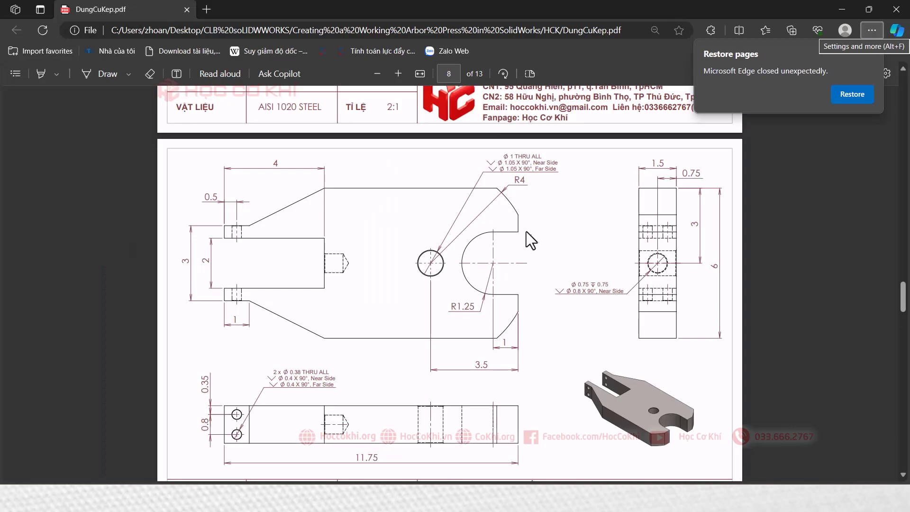
pyautogui.hotkey('alt', 'Tab')
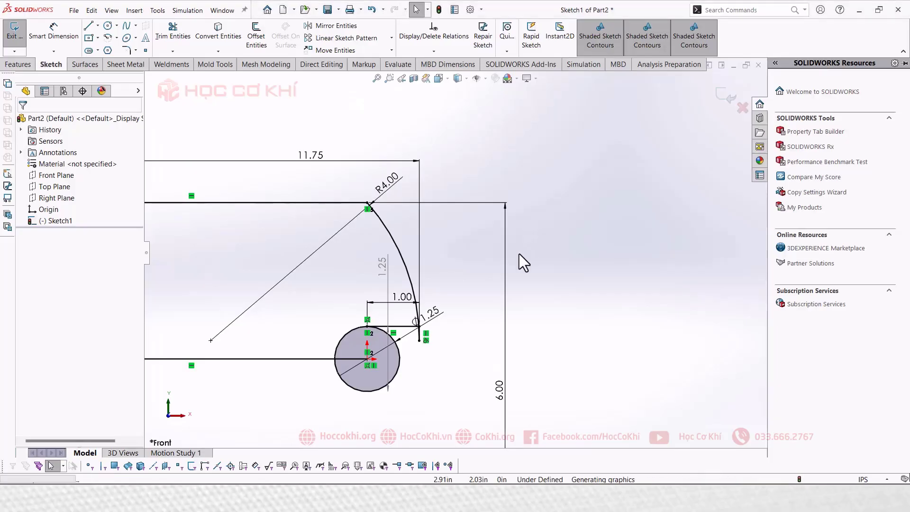
pyautogui.hotkey('ctrl', 'z')
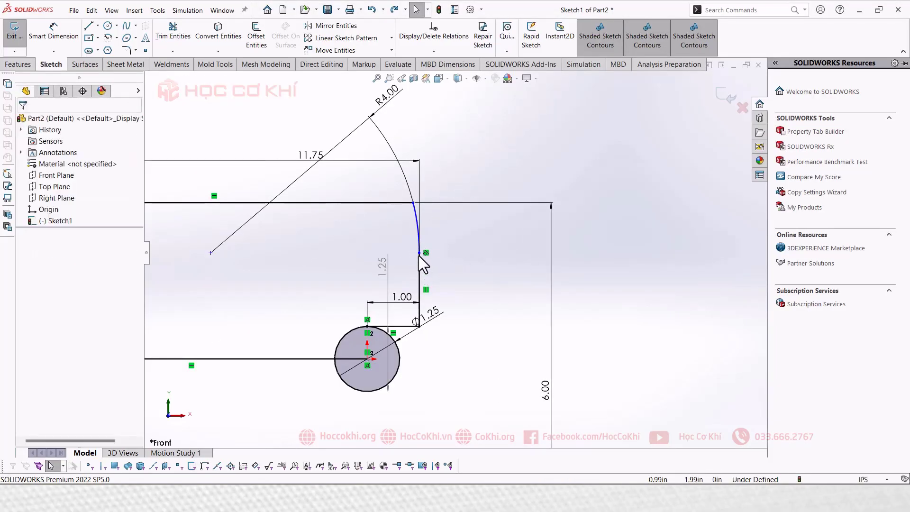
pyautogui.scroll(-2, 445, 300)
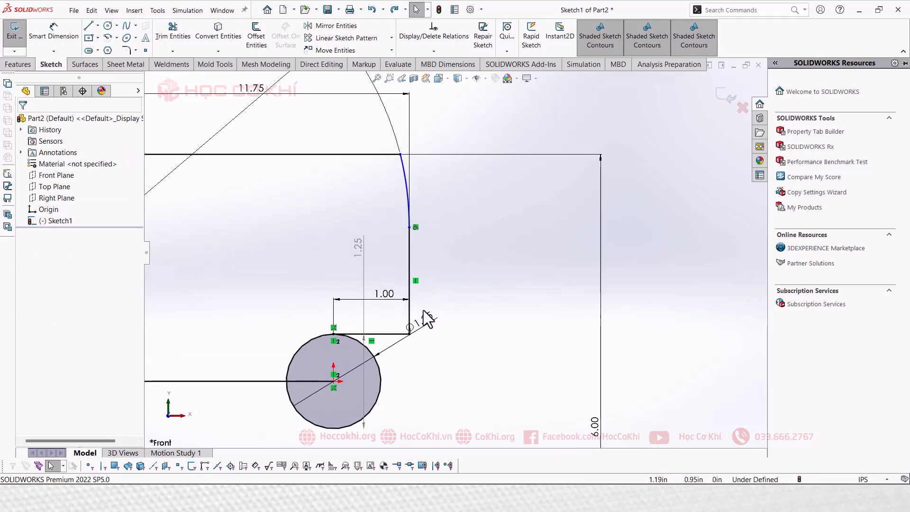
pyautogui.click(400, 155)
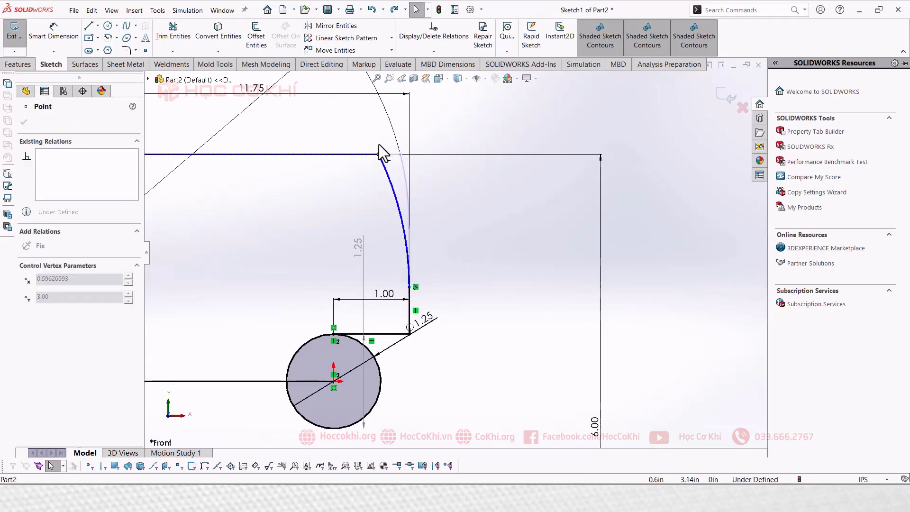
pyautogui.hotkey('alt', 'Tab')
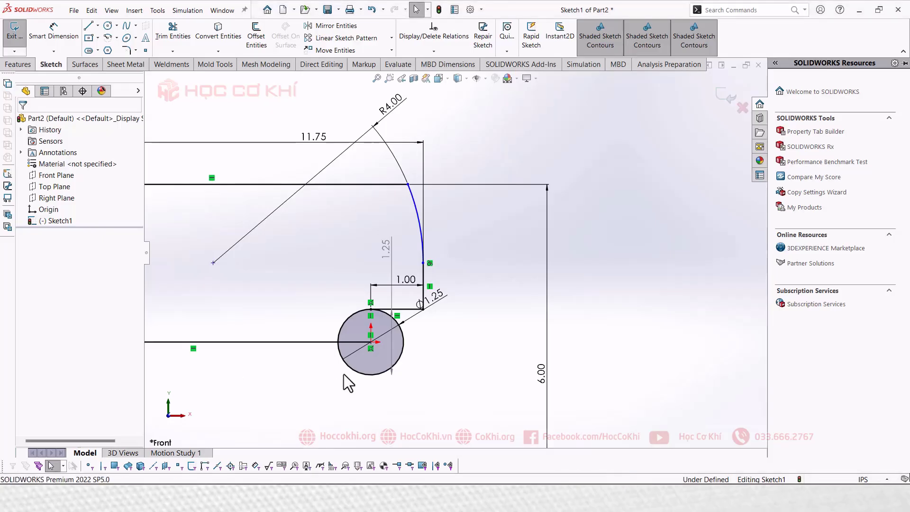
# Draw a small circle on the centre line, its centre 3.5 from the Ø1.25 hole's centre
pyautogui.press('c')
pyautogui.click(210, 342)
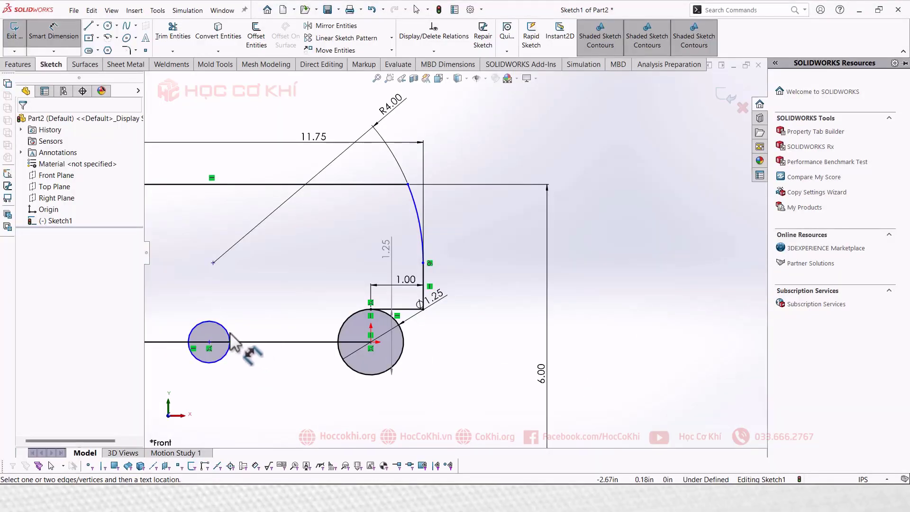
pyautogui.click(372, 342)
pyautogui.click(371, 343)
pyautogui.click(323, 402)
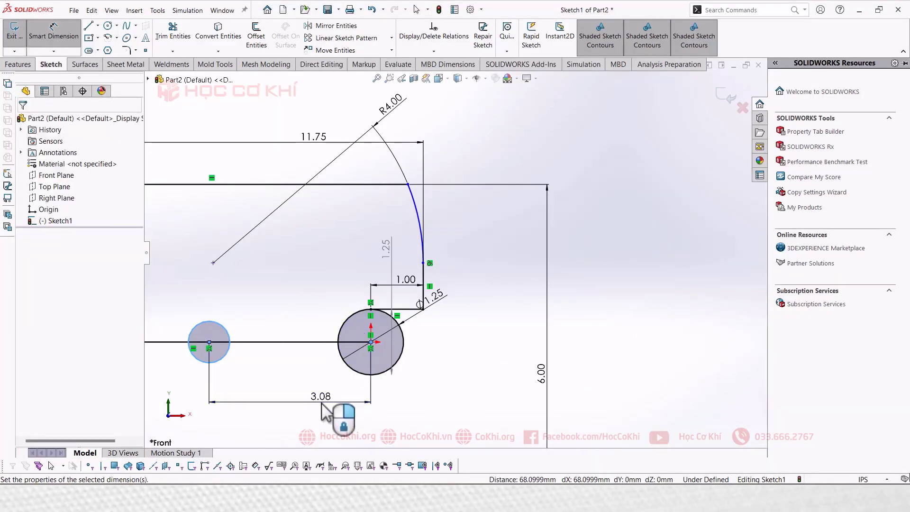
pyautogui.write('3.5')
pyautogui.press('Return')
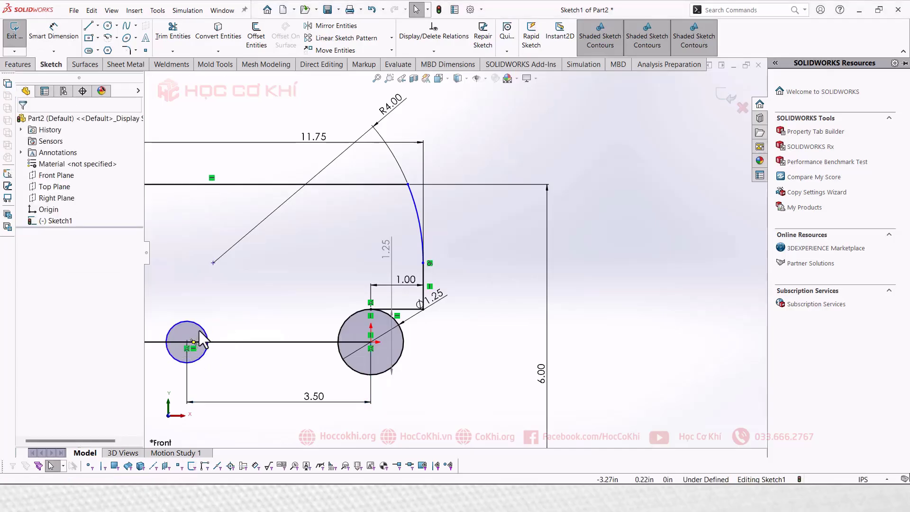
# Make the small circle construction geometry and make the R4 arc's centre coincident with it
pyautogui.click(199, 331)
pyautogui.click(247, 299)
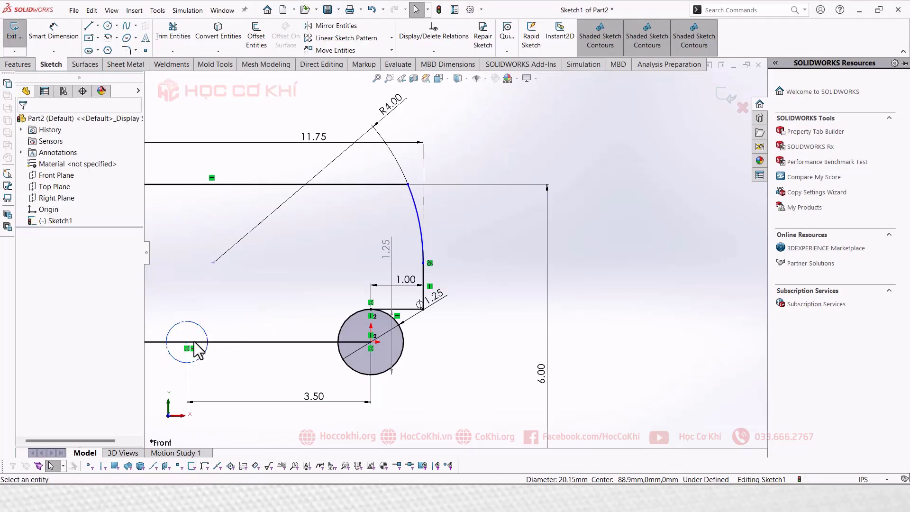
pyautogui.moveTo(214, 264)
pyautogui.mouseDown()
pyautogui.moveTo(198, 323)
pyautogui.moveTo(214, 276)
pyautogui.mouseUp()
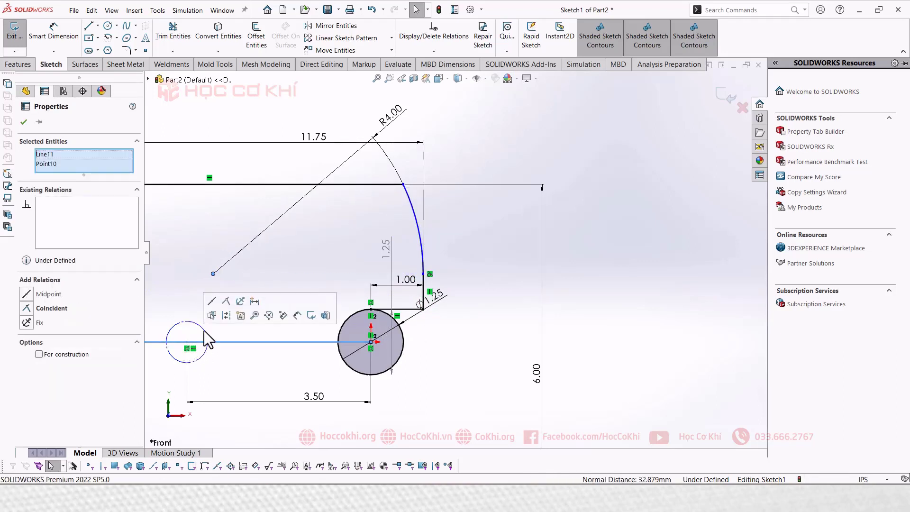
pyautogui.press('Escape')
pyautogui.click(213, 273)
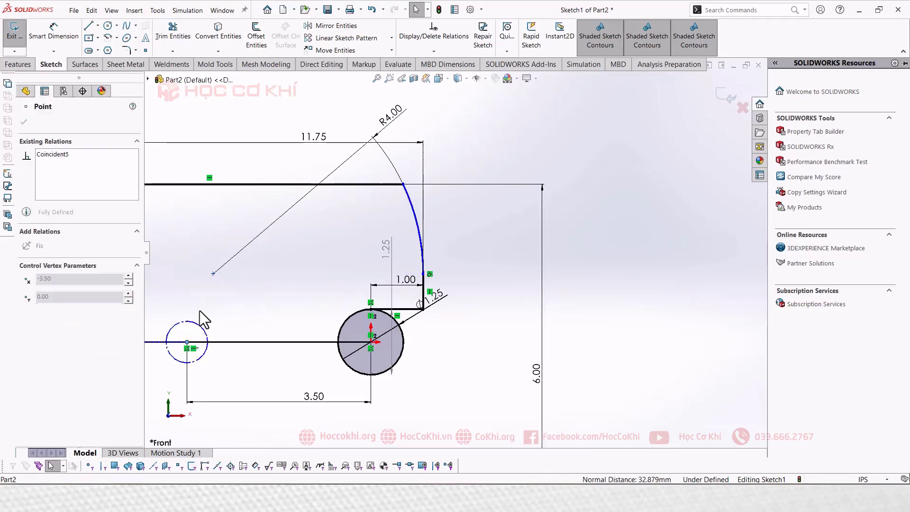
pyautogui.keyDown('ctrl'); pyautogui.click(187, 341); pyautogui.keyUp('ctrl')
pyautogui.click(246, 300)
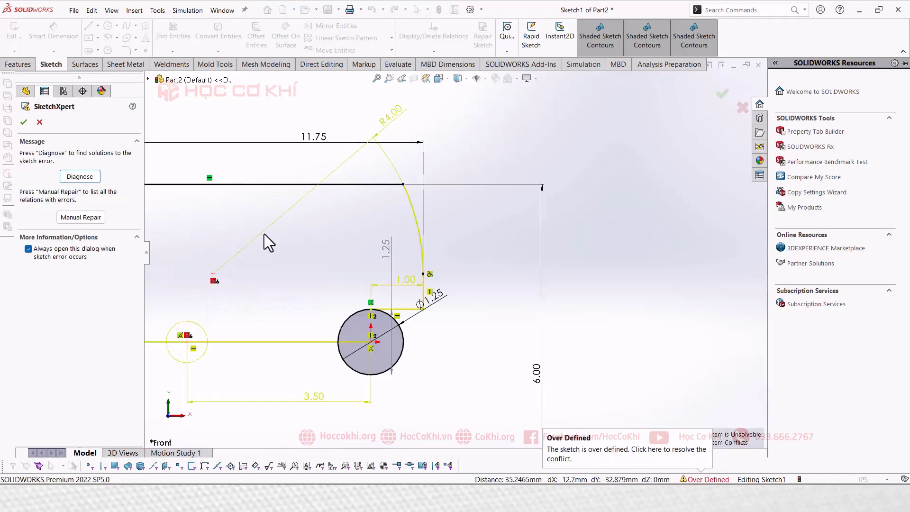
# Reposition the arc's lower end point and delete the conflicting 3.50 dimension
pyautogui.hotkey('alt', 'Tab')
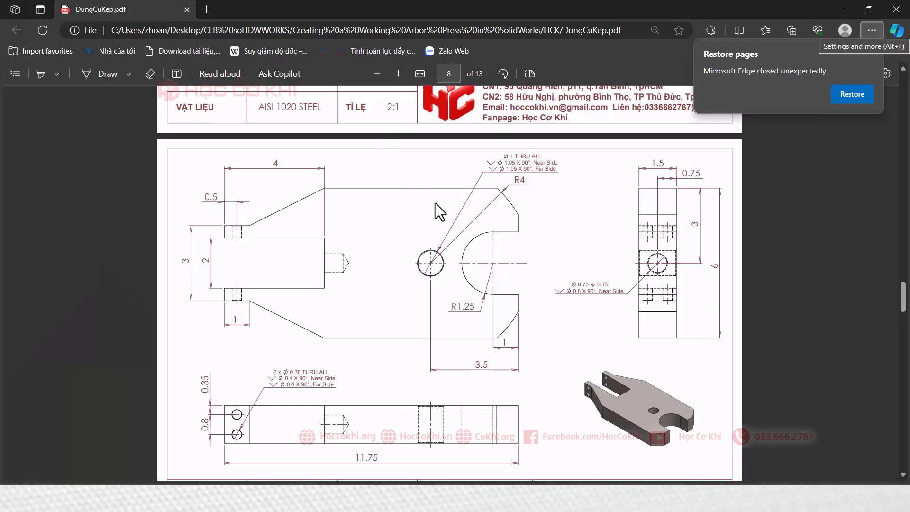
pyautogui.hotkey('alt', 'Tab')
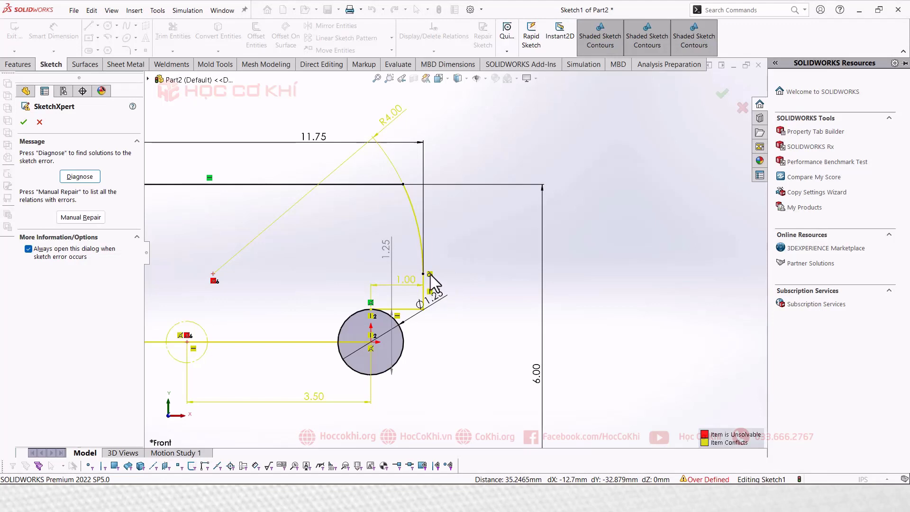
pyautogui.press('Escape')
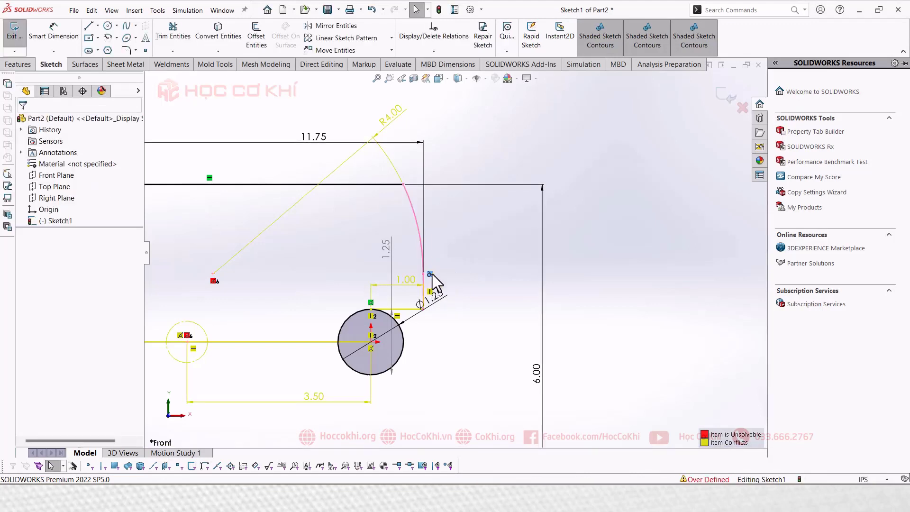
pyautogui.moveTo(432, 274); pyautogui.dragTo(459, 296)
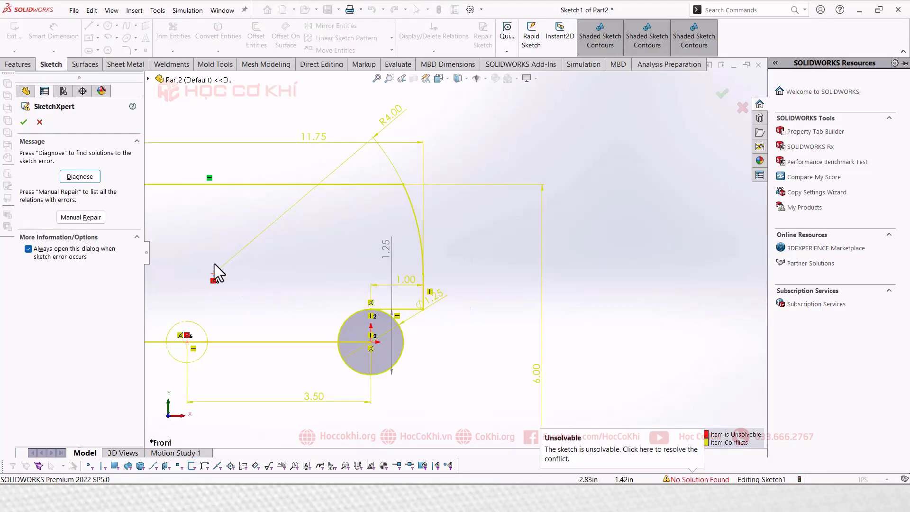
pyautogui.press('Escape')
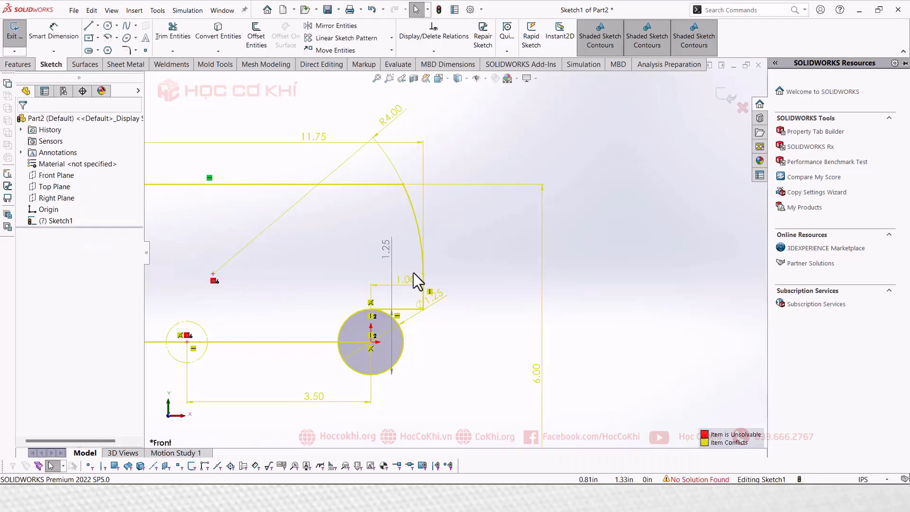
pyautogui.hotkey('alt', 'Tab')
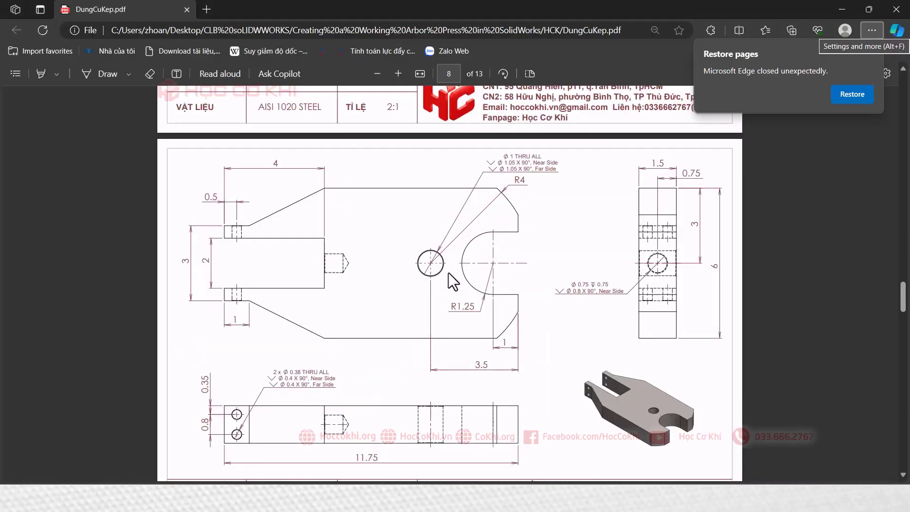
pyautogui.hotkey('alt', 'Tab')
pyautogui.hotkey('alt', 'Tab')
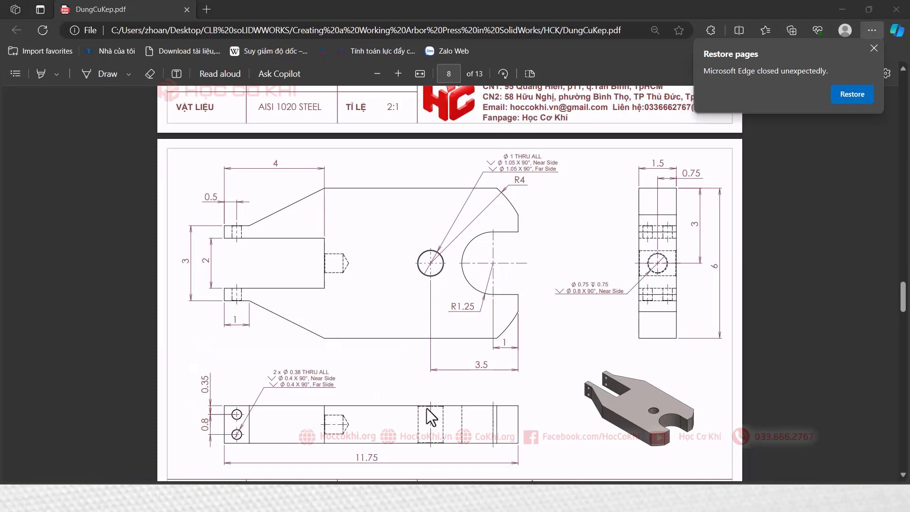
pyautogui.hotkey('alt', 'Tab')
pyautogui.moveTo(325, 401); pyautogui.dragTo(307, 431)
pyautogui.press('Delete')
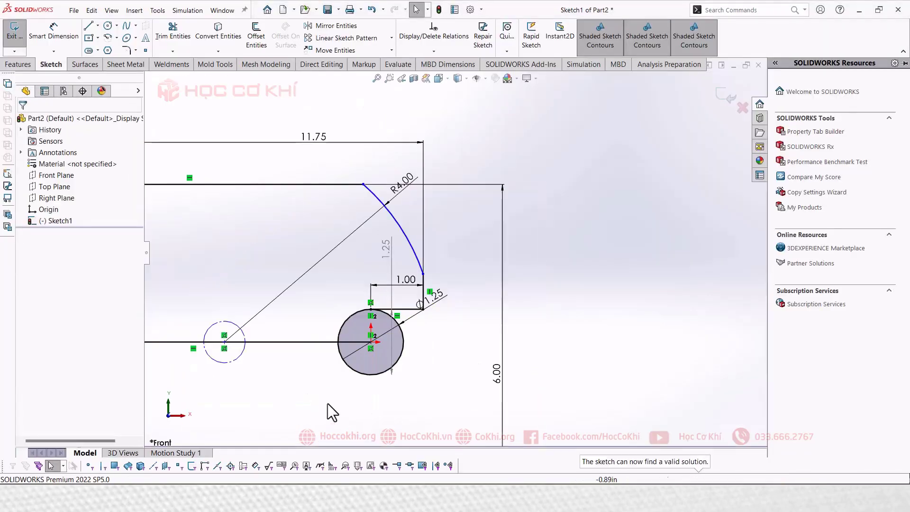
# Dimension the construction circle's centre 3.5 from the short vertical edge at the right end
pyautogui.press('d')
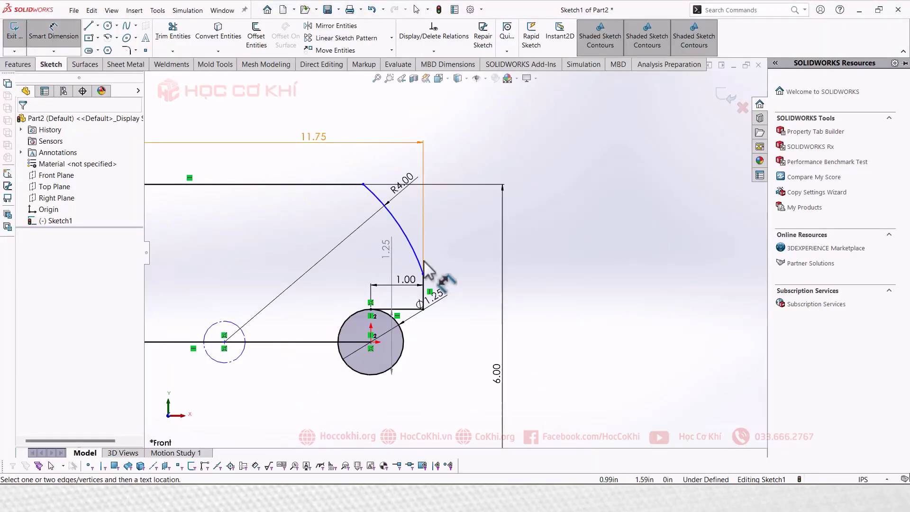
pyautogui.click(423, 292)
pyautogui.click(225, 349)
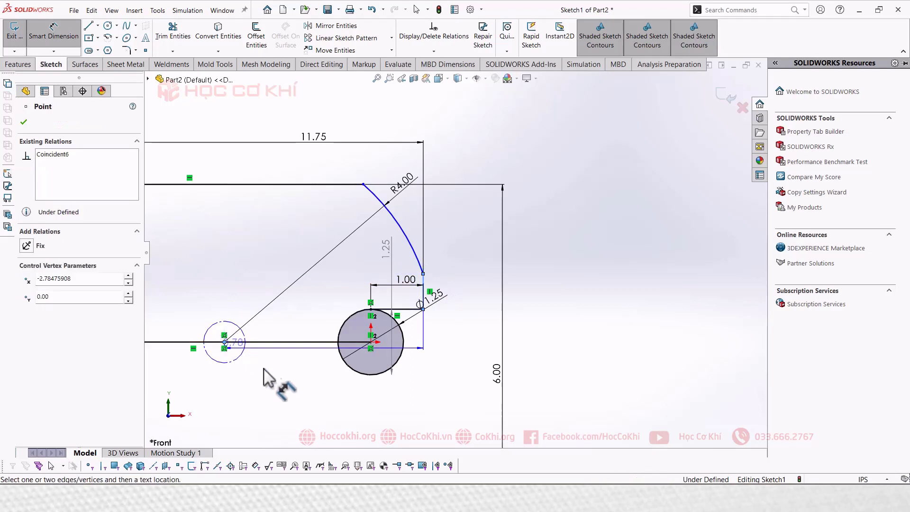
pyautogui.click(308, 393)
pyautogui.write('3.5')
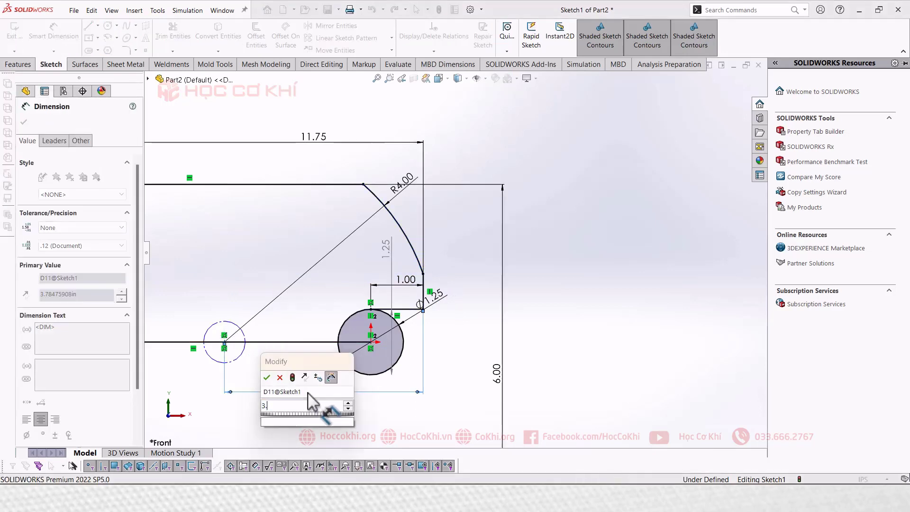
pyautogui.press('Return')
pyautogui.press('Escape')
pyautogui.press('f')
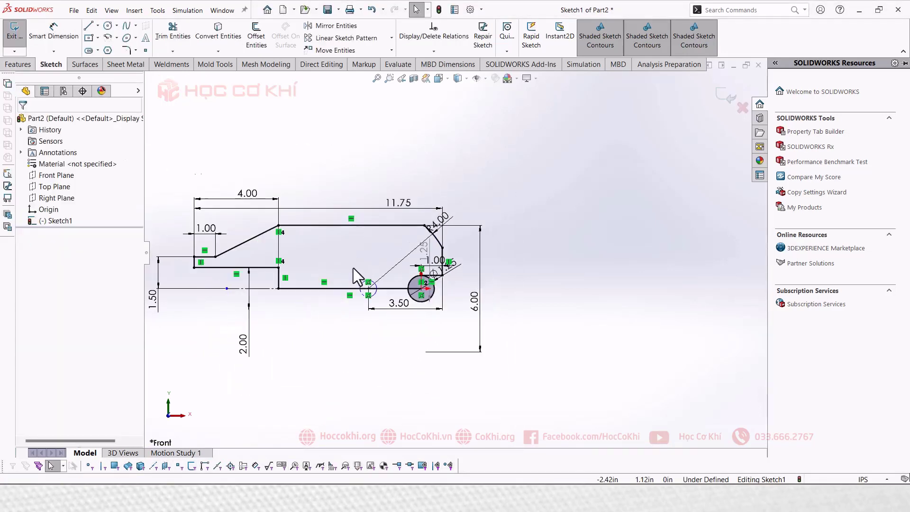
# Mirror the profile geometry about the horizontal centre line
pyautogui.click(352, 27)
pyautogui.moveTo(543, 177); pyautogui.dragTo(179, 359)
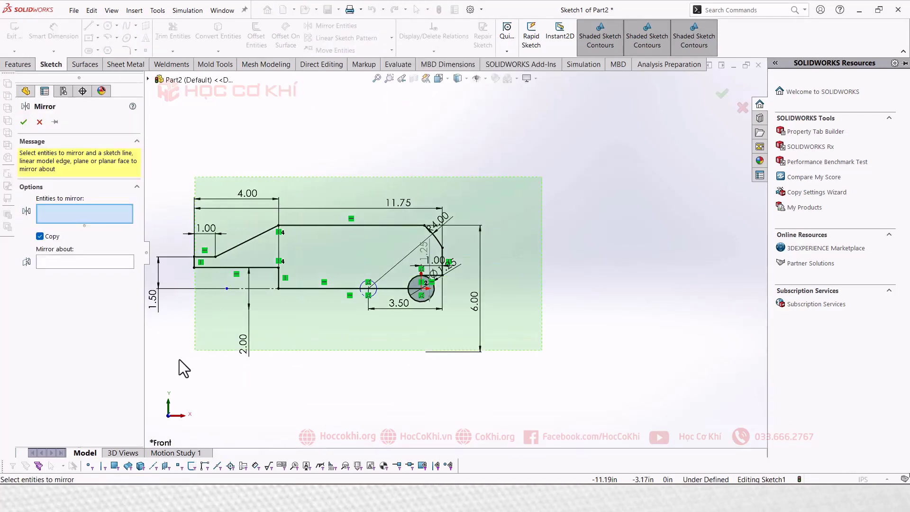
pyautogui.click(58, 378)
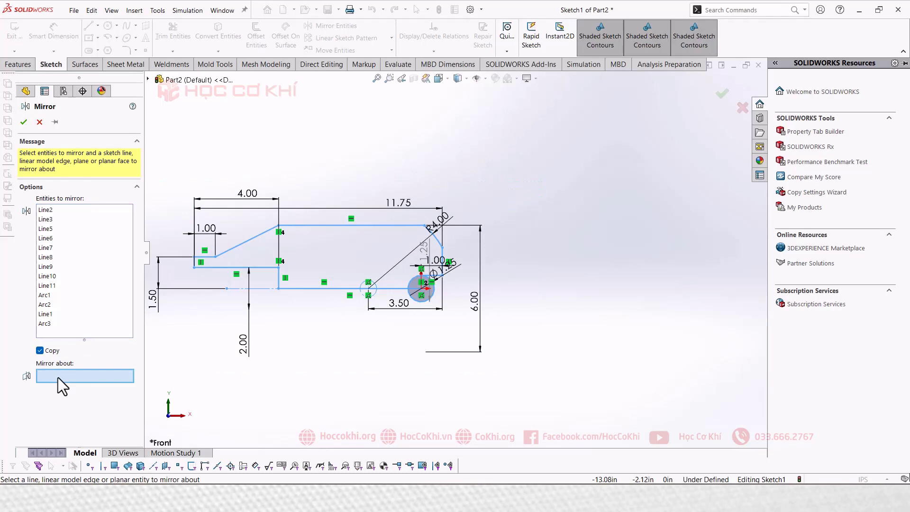
pyautogui.click(268, 287)
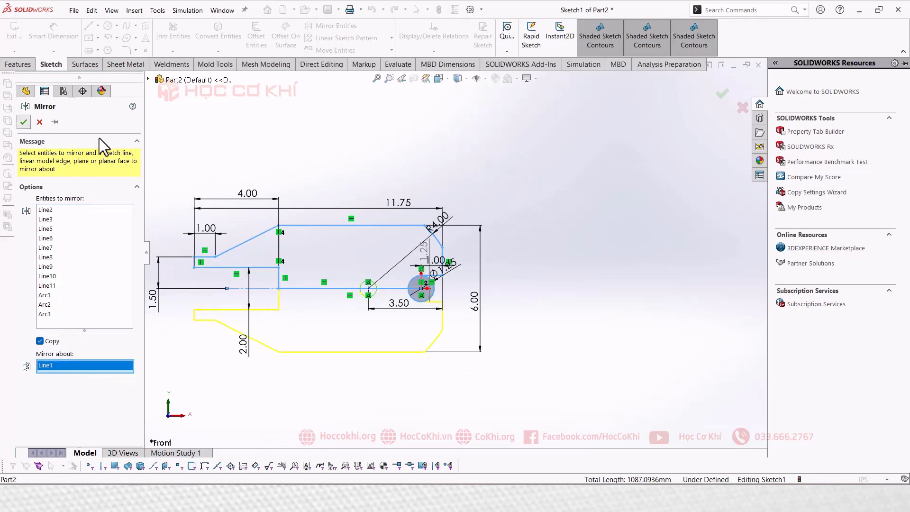
pyautogui.click(23, 122)
pyautogui.scroll(-2, 323, 220)
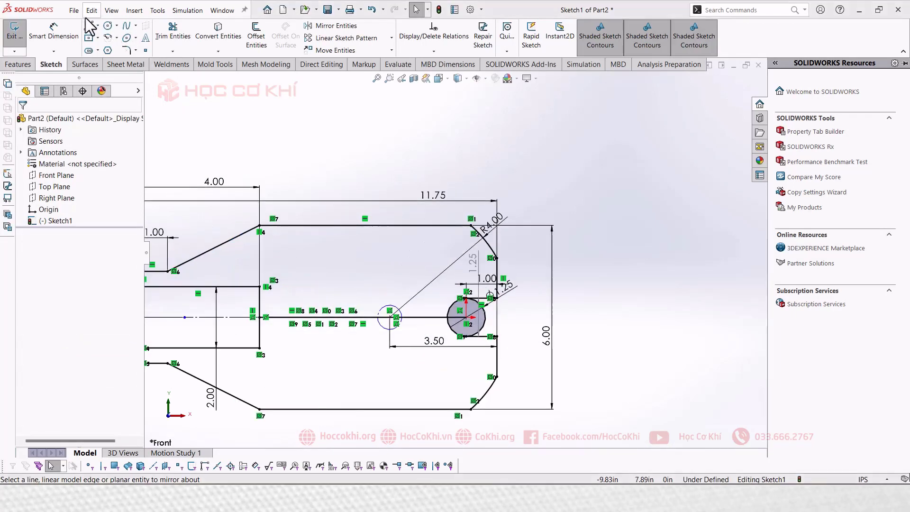
# Try Trim Entities, then back out and review the whole mirrored sketch
pyautogui.click(184, 42)
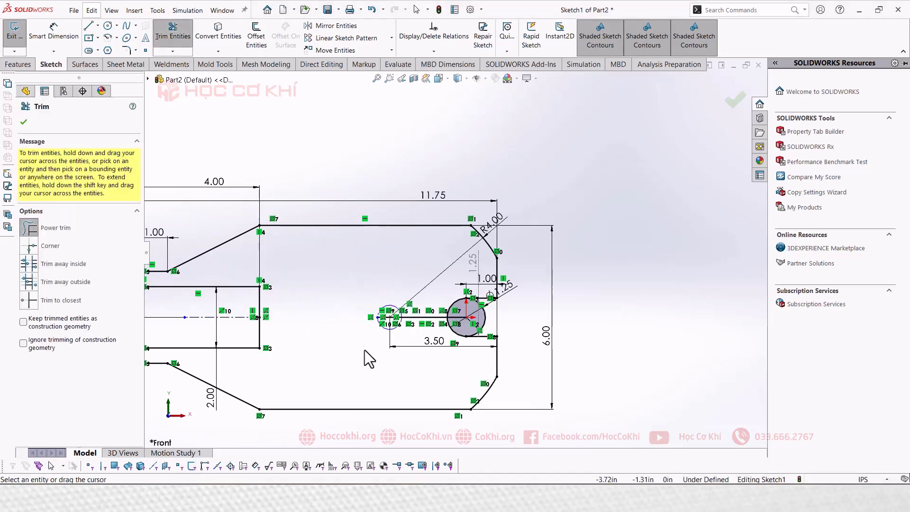
pyautogui.scroll(-2, 407, 353)
pyautogui.scroll(-2, 402, 328)
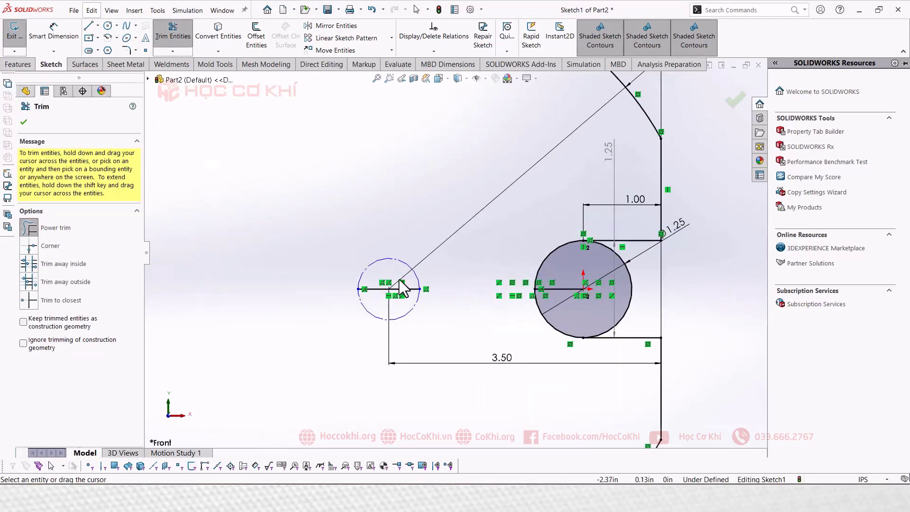
pyautogui.press('Escape')
pyautogui.scroll(2, 413, 294)
pyautogui.scroll(2, 474, 327)
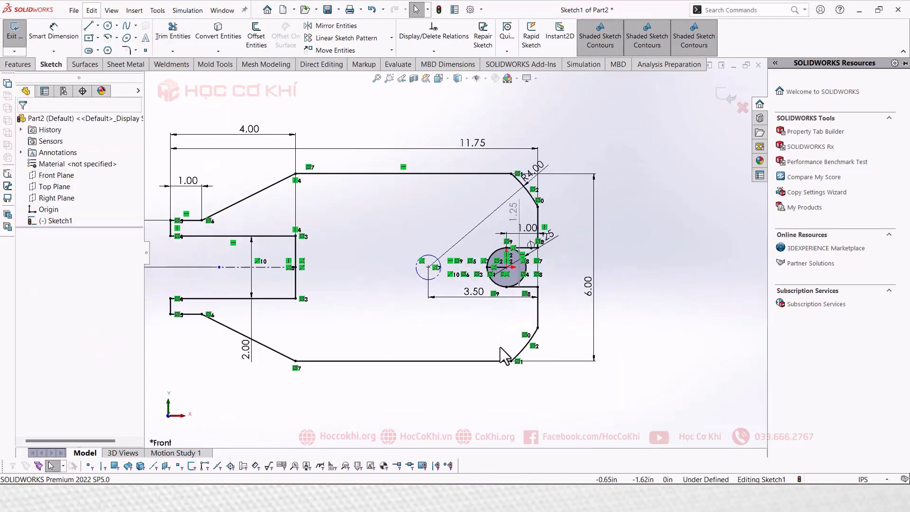
pyautogui.click(430, 268)
pyautogui.press('Escape')
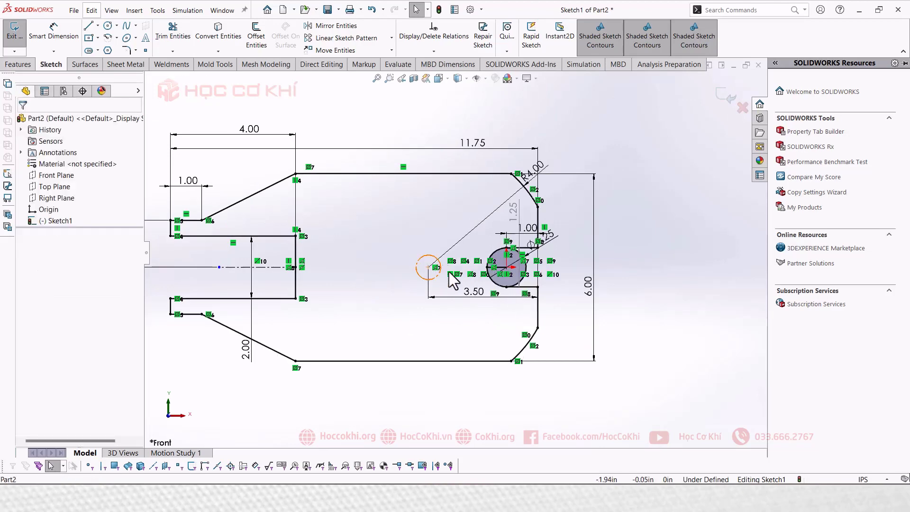
pyautogui.scroll(-4, 474, 265)
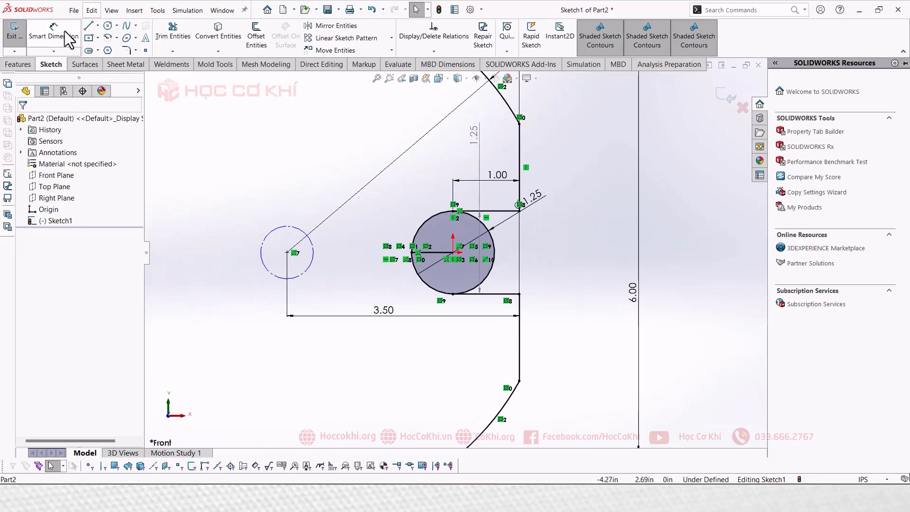
# Trim the circle's right arc and the leftover diagonal line into a U-notch, then preview the extrusion
pyautogui.click(153, 37)
pyautogui.moveTo(494, 252); pyautogui.dragTo(434, 263)
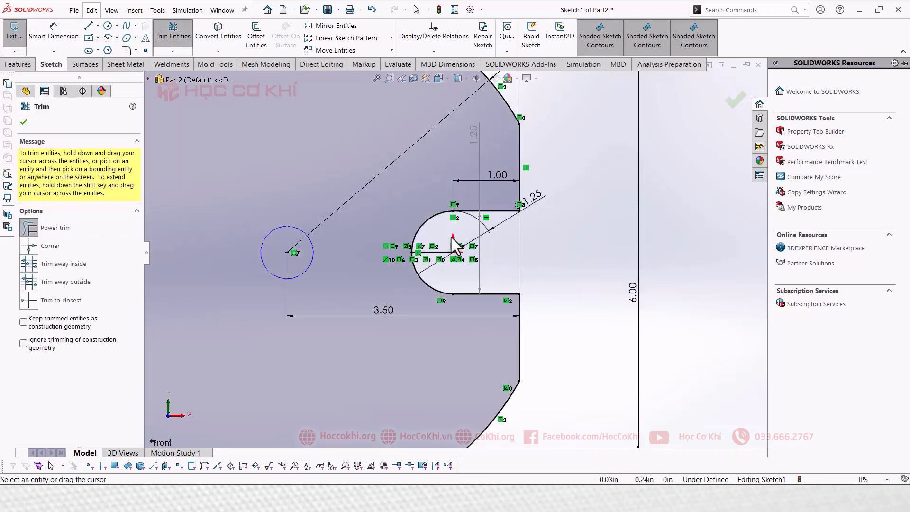
pyautogui.scroll(3, 432, 264)
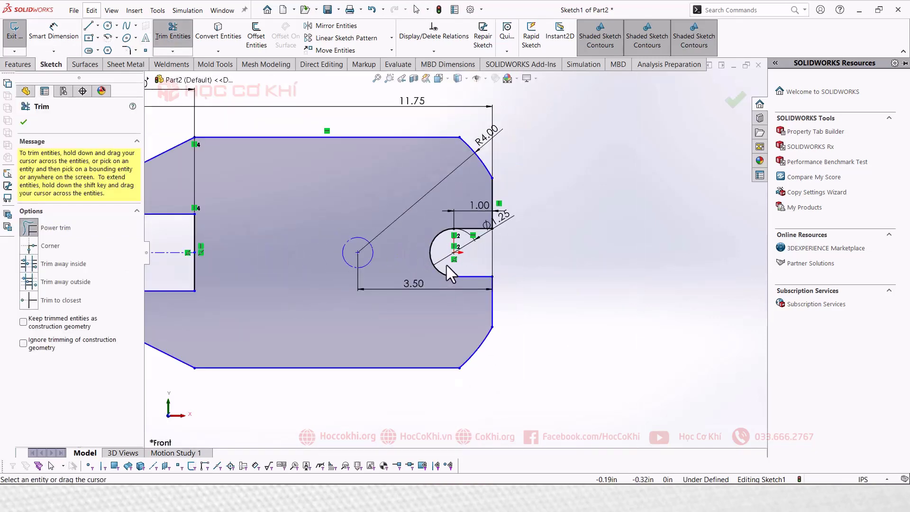
pyautogui.press('Escape')
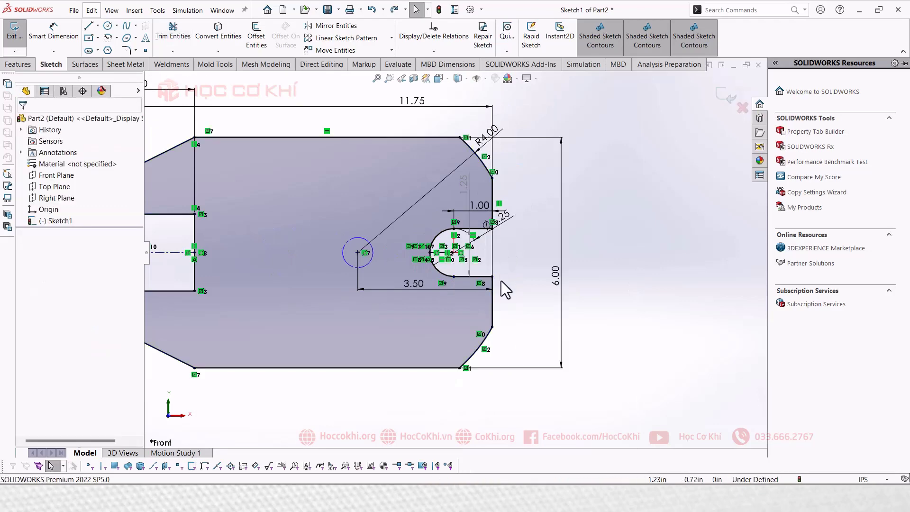
pyautogui.scroll(-5, 474, 251)
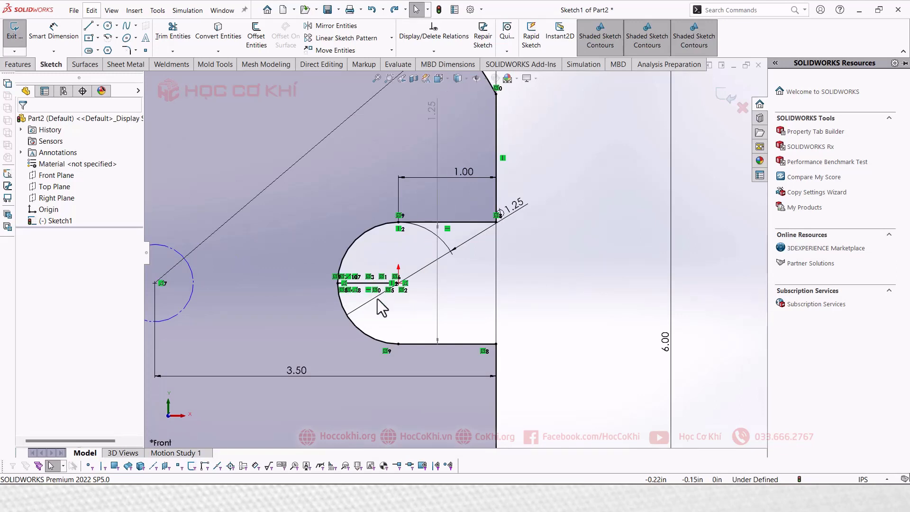
pyautogui.click(174, 34)
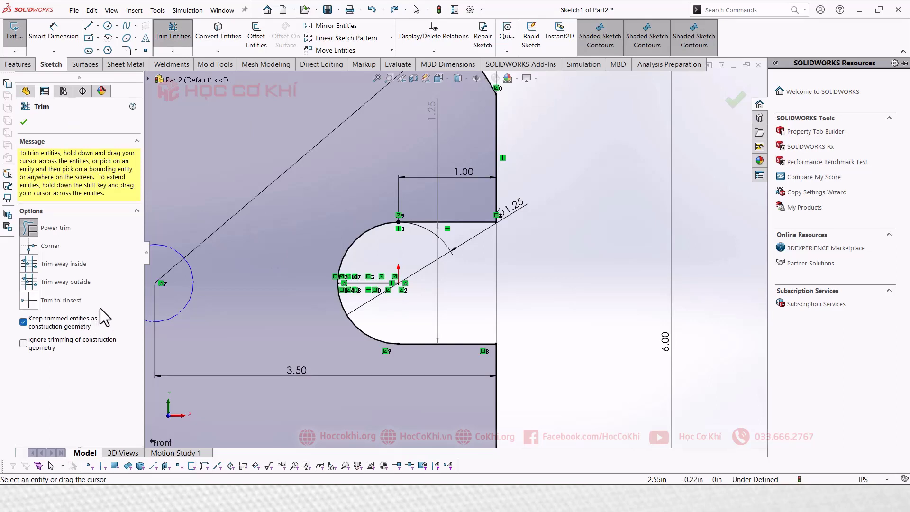
pyautogui.click(366, 301)
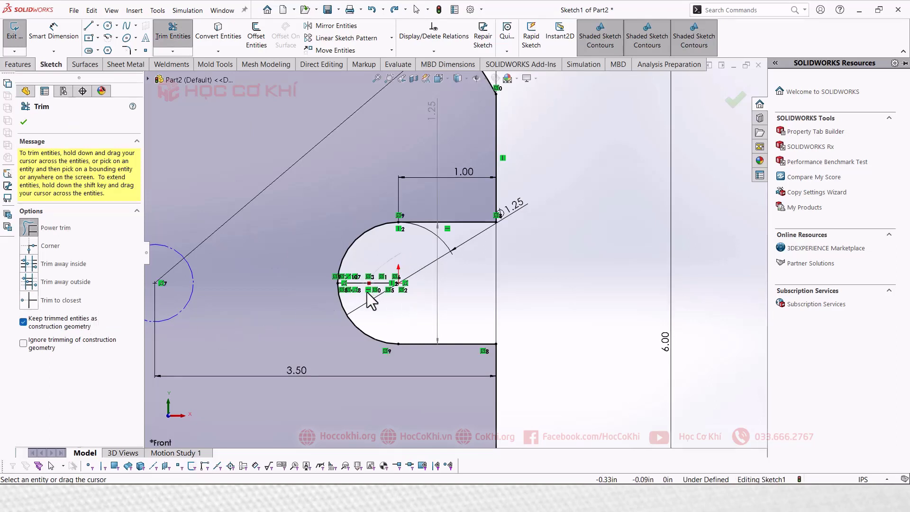
pyautogui.scroll(5, 371, 292)
pyautogui.scroll(2, 372, 293)
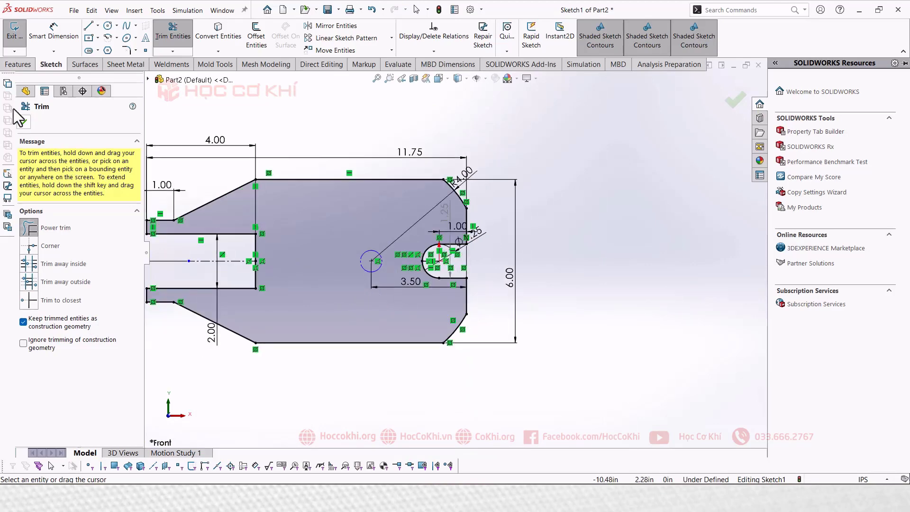
pyautogui.click(18, 64)
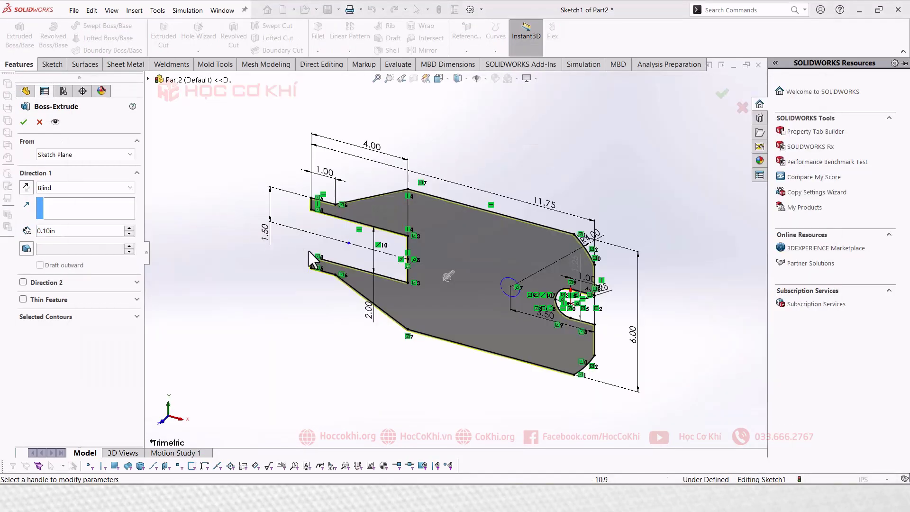
# Check the reference drawing and try other end conditions before reverting to Blind
pyautogui.hotkey('alt', 'Tab')
pyautogui.click(629, 198)
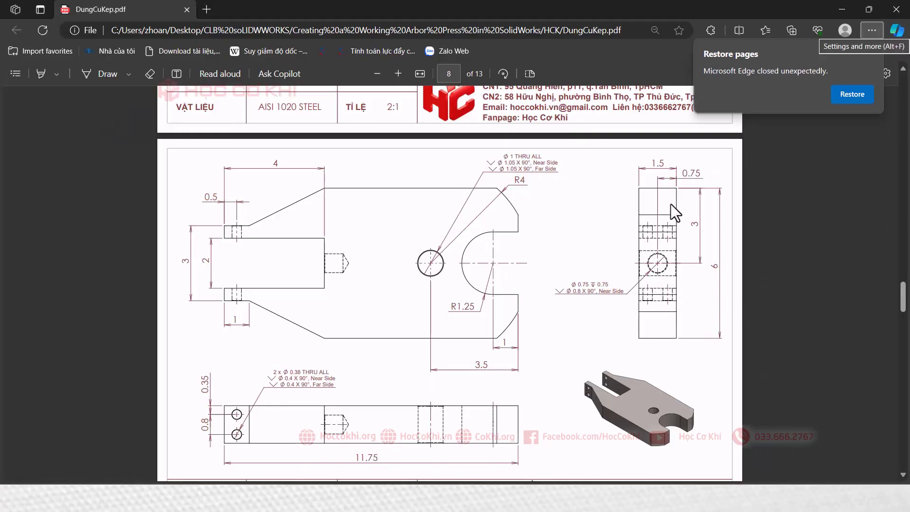
pyautogui.hotkey('alt', 'Tab')
pyautogui.click(50, 189)
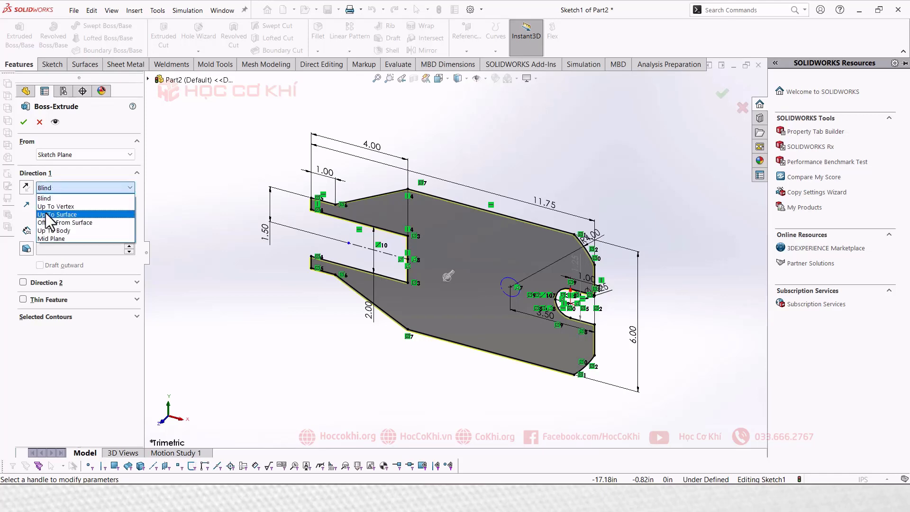
pyautogui.click(47, 234)
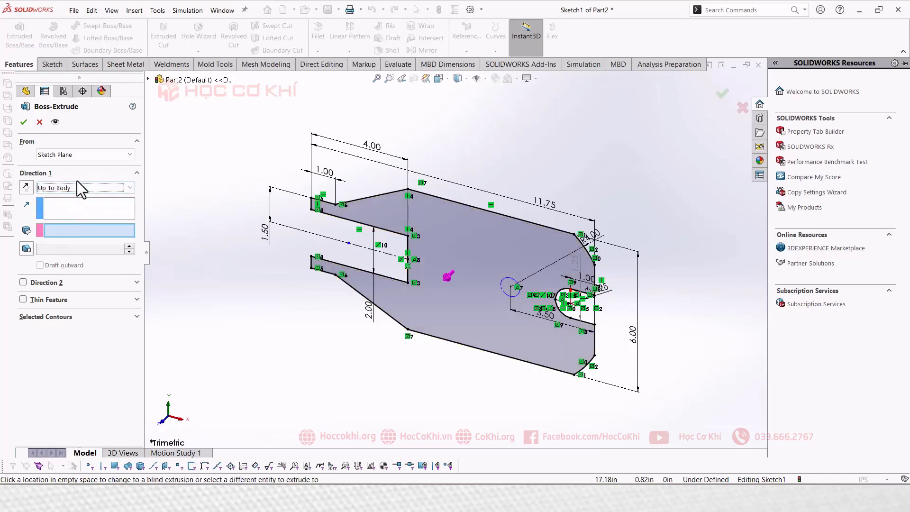
pyautogui.click(76, 187)
pyautogui.click(46, 198)
# Set the extrusion to Mid Plane with a 1.5 in depth and accept it
pyautogui.click(67, 188)
pyautogui.click(52, 239)
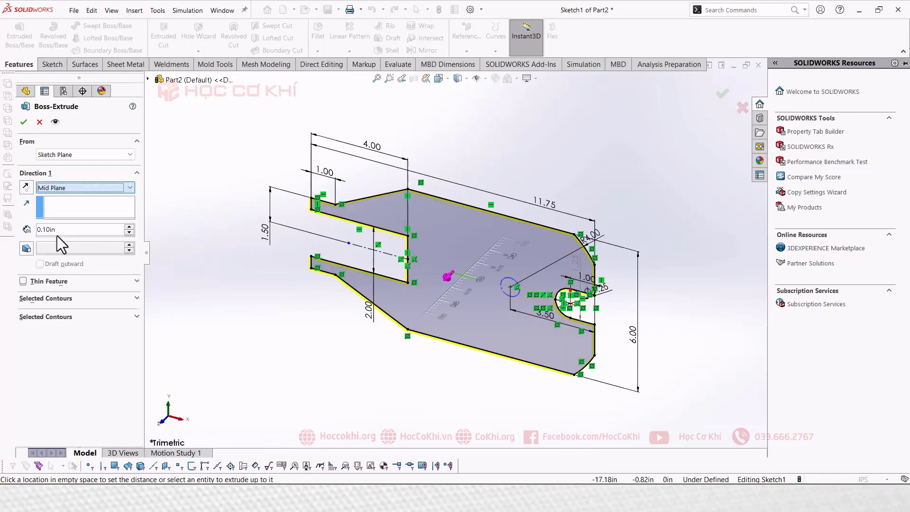
pyautogui.write('1.5')
pyautogui.press('Return')
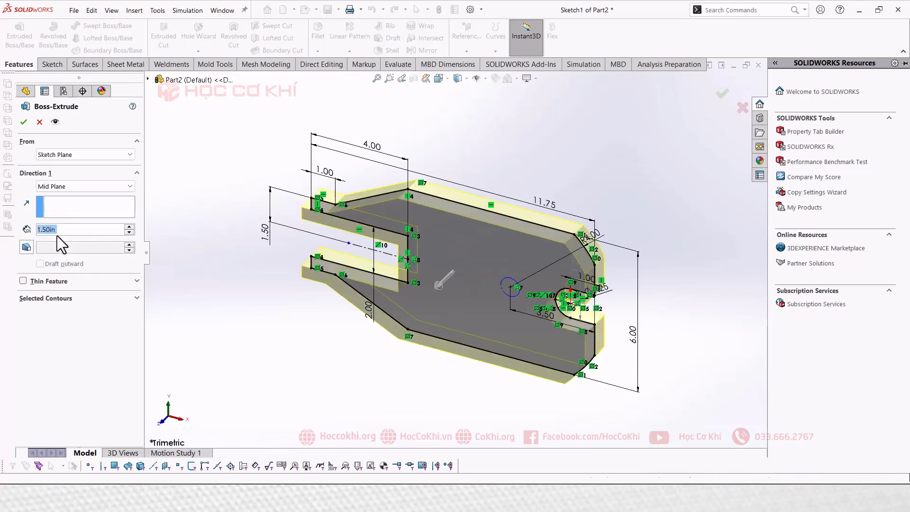
pyautogui.press('Return')
pyautogui.hotkey('alt', 'Tab')
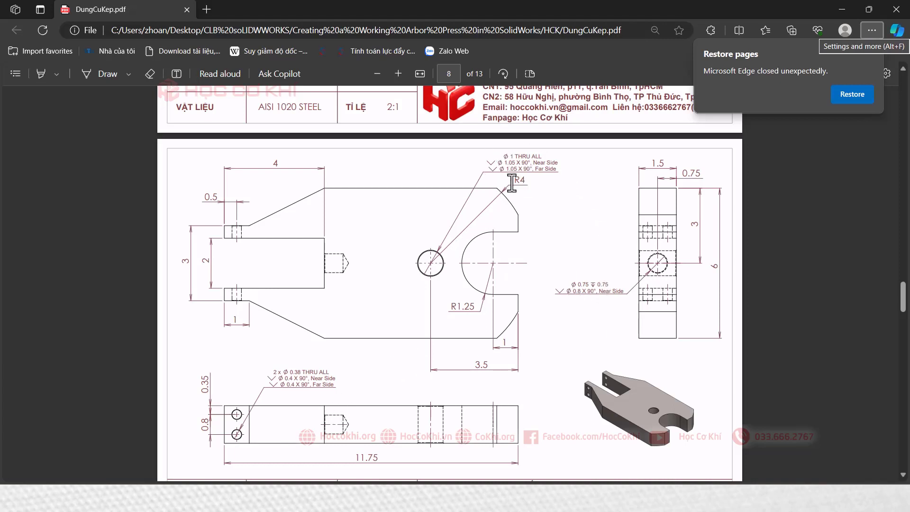
pyautogui.hotkey('alt', 'Tab')
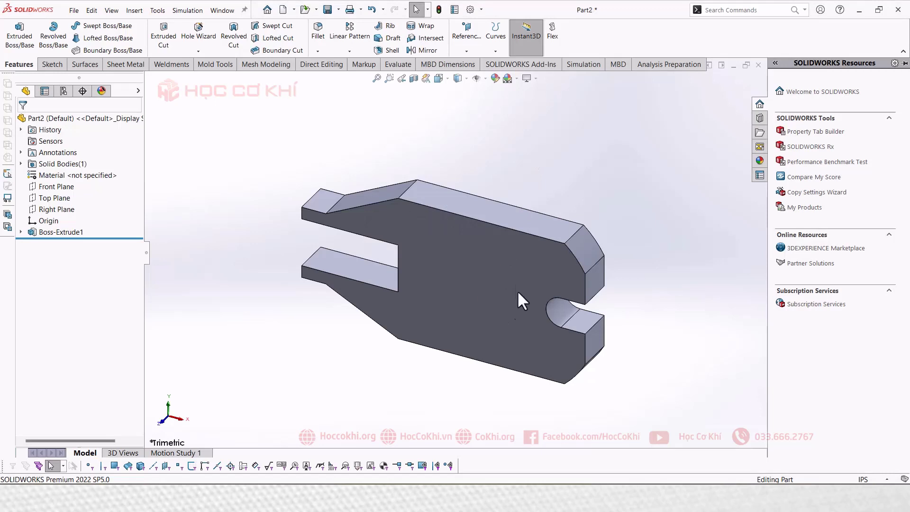
# Check the hole callouts on the reference drawing and start the Hole Wizard
pyautogui.hotkey('alt', 'Tab')
pyautogui.hotkey('alt', 'Tab')
pyautogui.hotkey('alt', 'Tab')
pyautogui.hotkey('alt', 'Tab')
pyautogui.hotkey('alt', 'Tab')
pyautogui.hotkey('alt', 'Tab')
pyautogui.click(195, 42)
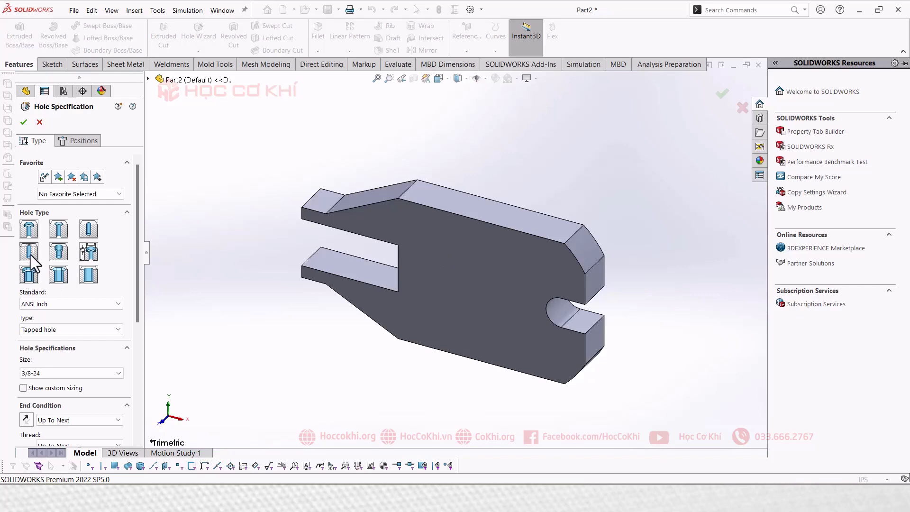
pyautogui.hotkey('alt', 'Tab')
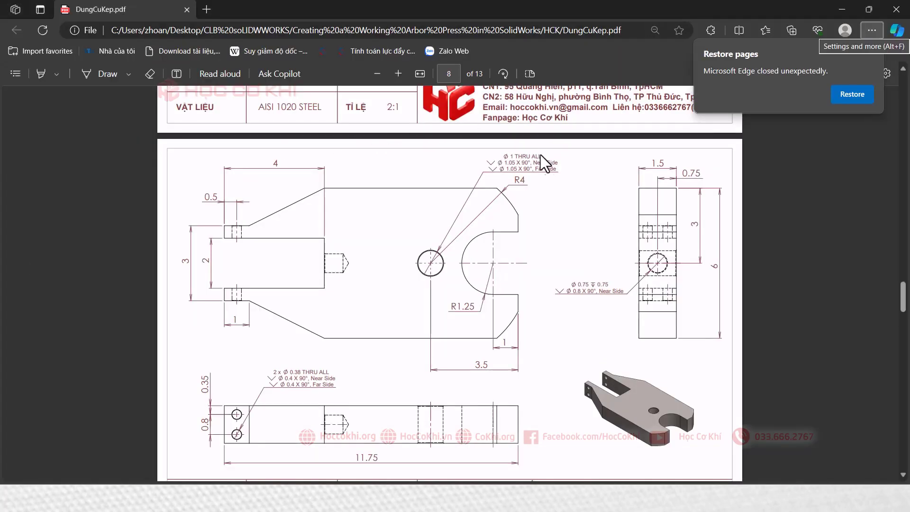
pyautogui.hotkey('alt', 'Tab')
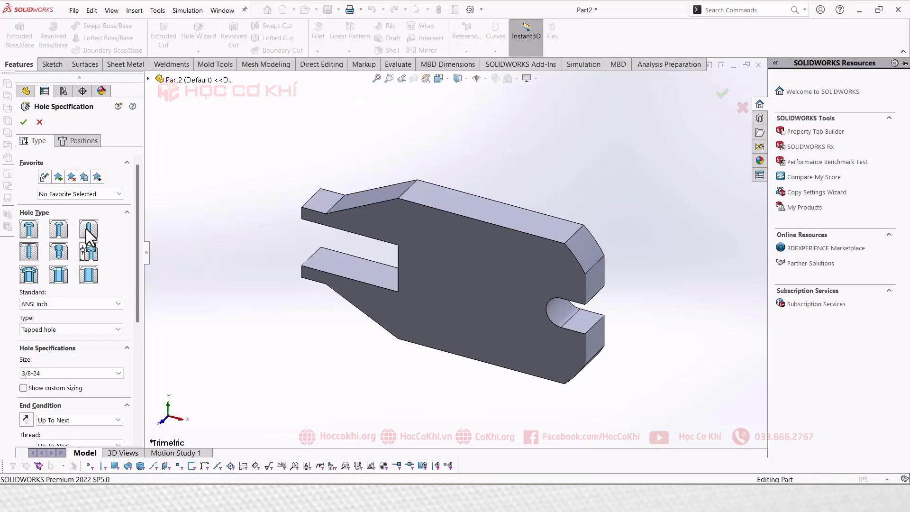
pyautogui.moveTo(140, 313); pyautogui.dragTo(80, 315)
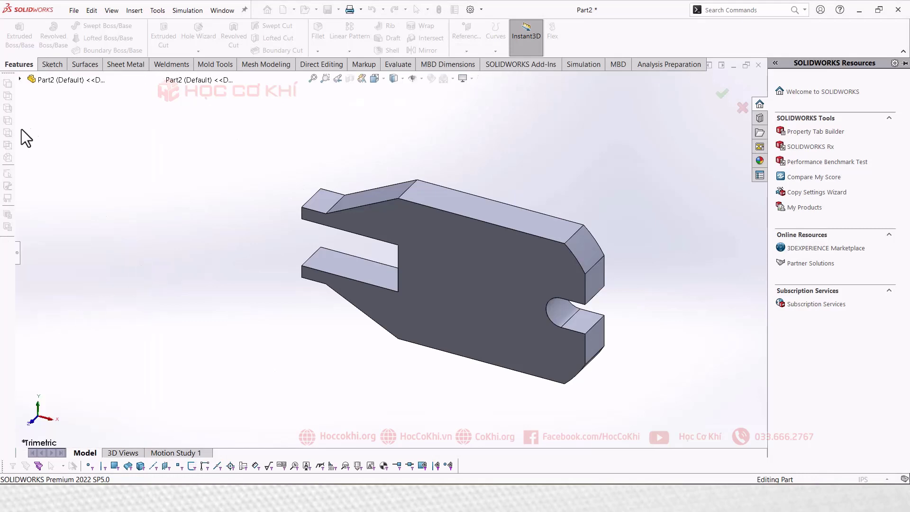
pyautogui.click(19, 250)
pyautogui.hotkey('alt', 'Tab')
pyautogui.hotkey('alt', 'Tab')
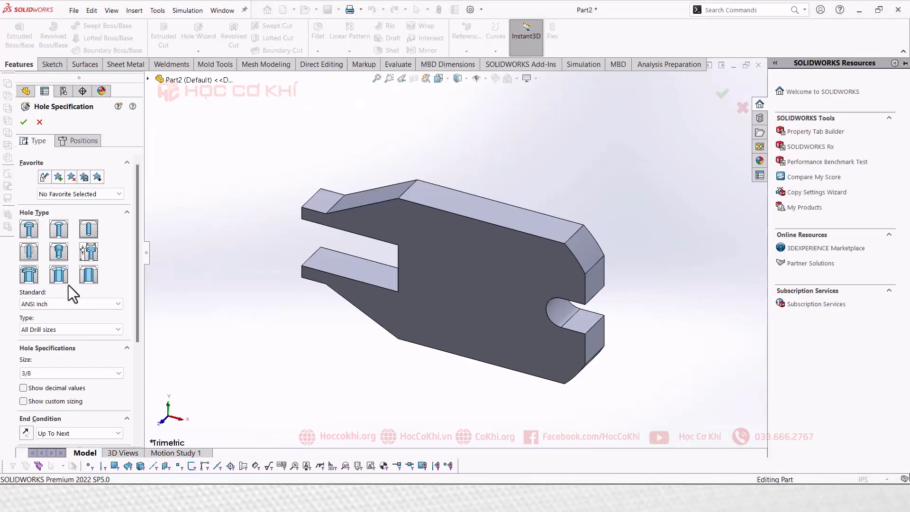
# Try Tap Drills as the hole type and compare sizes with the drawing
pyautogui.click(65, 329)
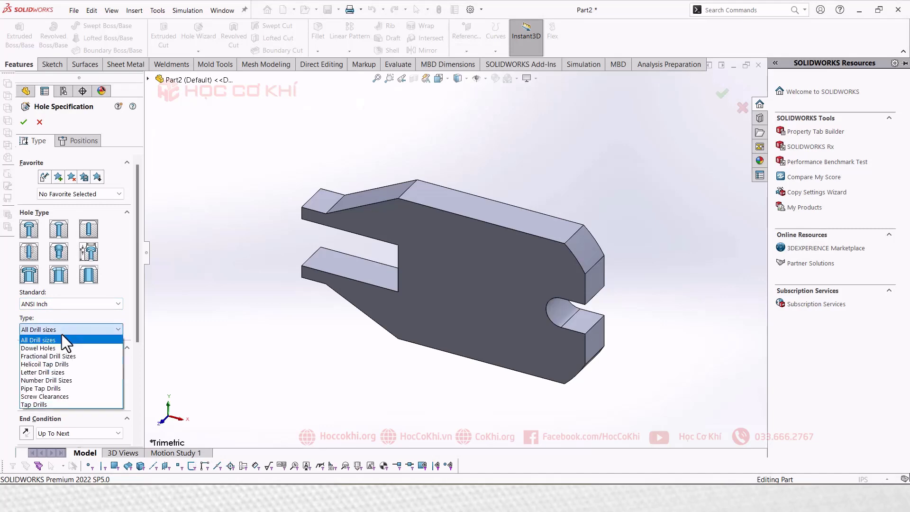
pyautogui.click(39, 405)
pyautogui.click(47, 375)
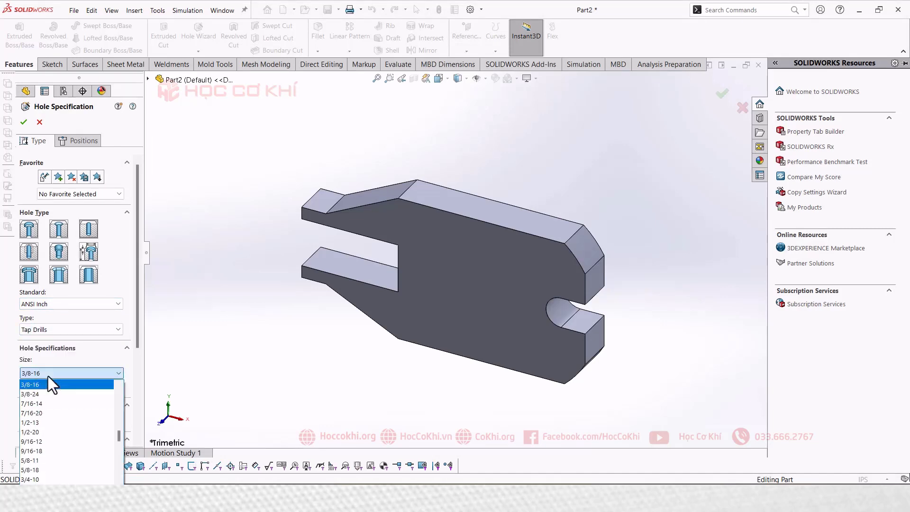
pyautogui.hotkey('alt', 'Tab')
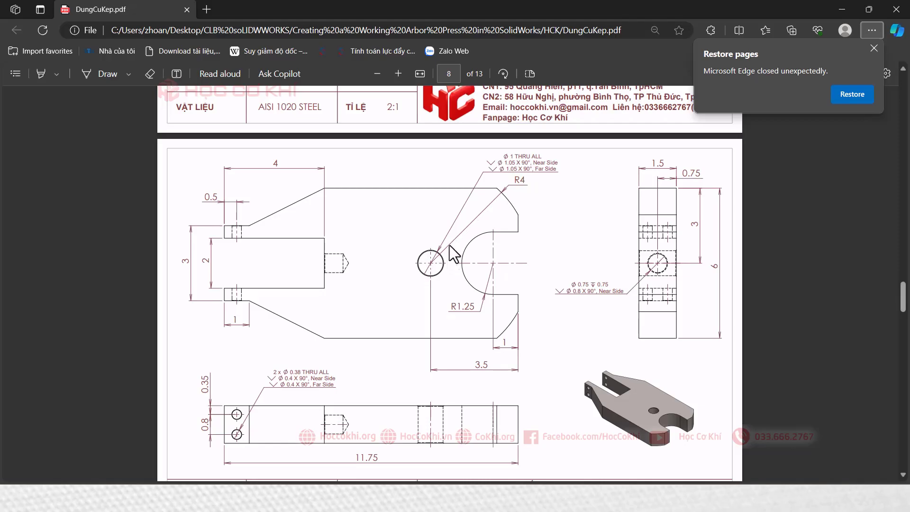
pyautogui.hotkey('alt', 'Tab')
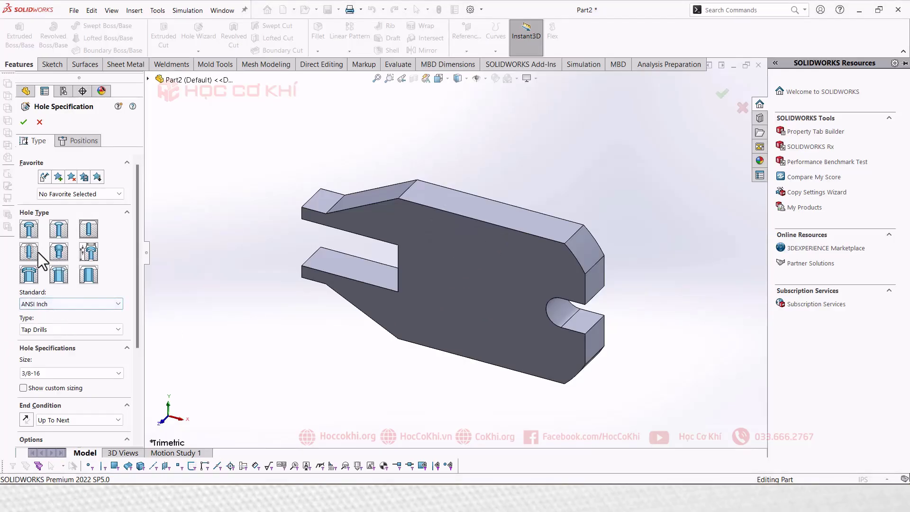
# Set ANSI Inch Dowel Holes size 1 with 1.05in 90° countersinks on near and far sides
pyautogui.click(50, 301)
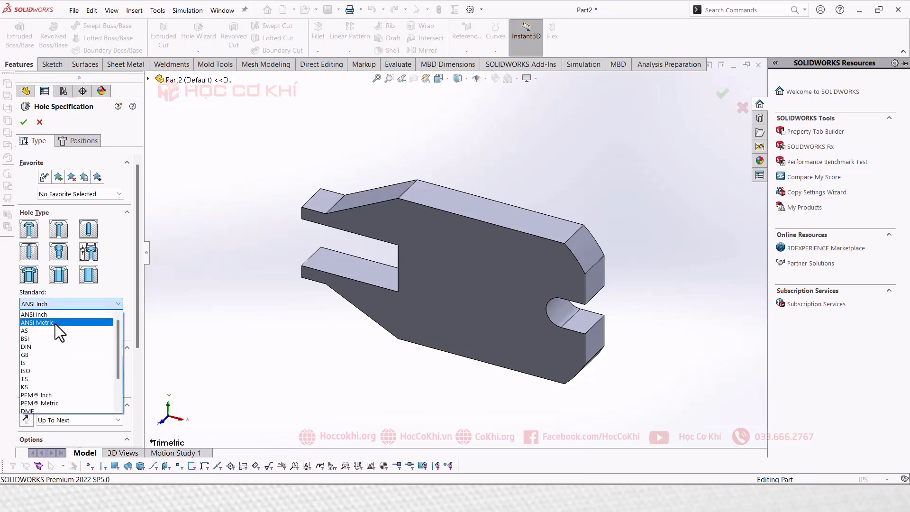
pyautogui.click(57, 313)
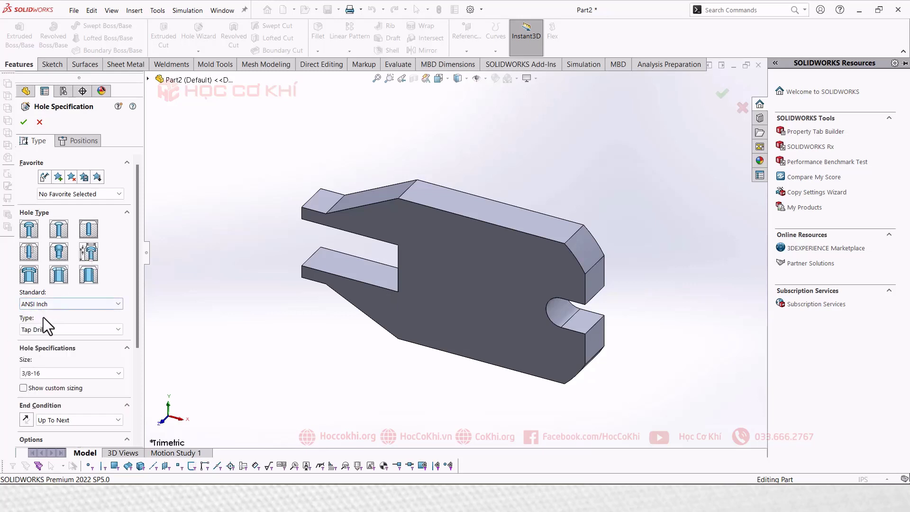
pyautogui.click(45, 329)
pyautogui.click(51, 347)
pyautogui.click(60, 329)
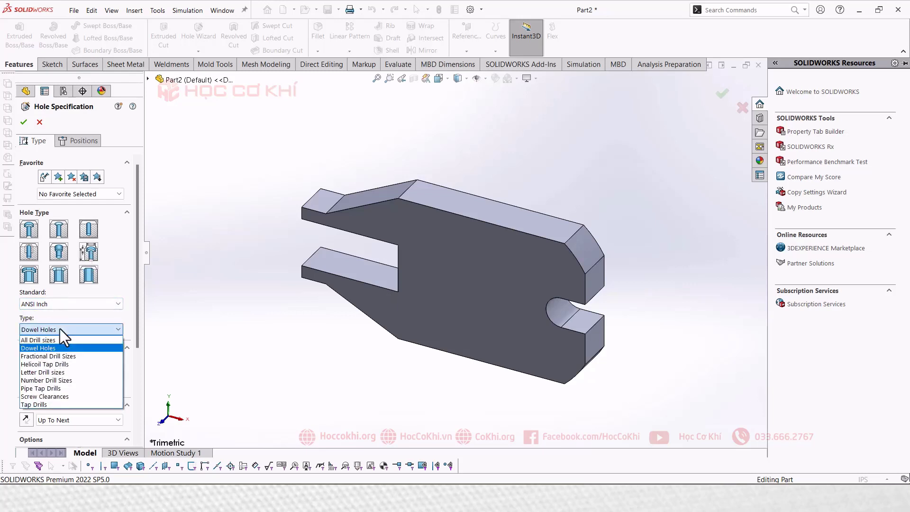
pyautogui.click(54, 372)
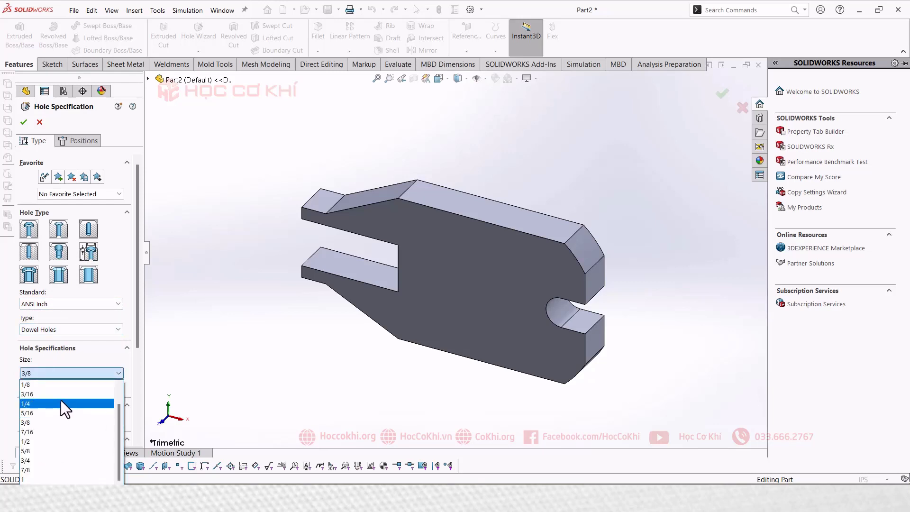
pyautogui.click(25, 478)
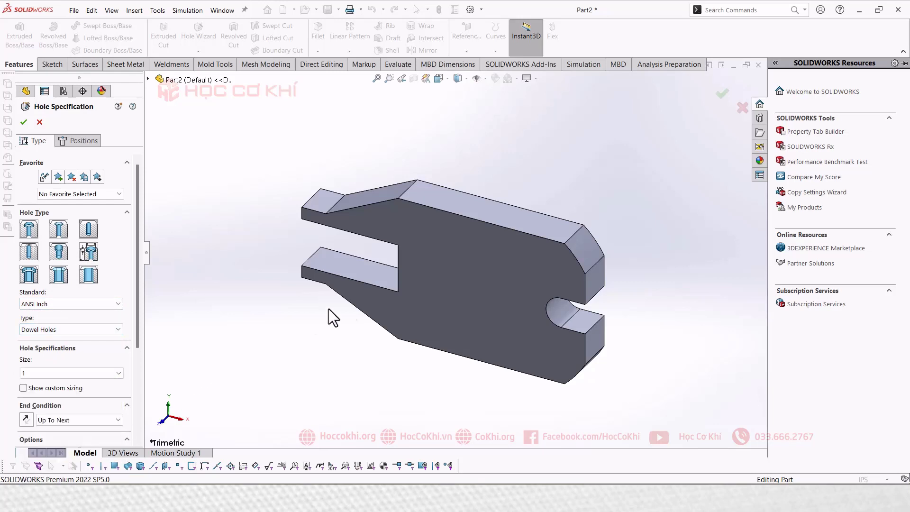
pyautogui.moveTo(137, 297); pyautogui.dragTo(139, 372)
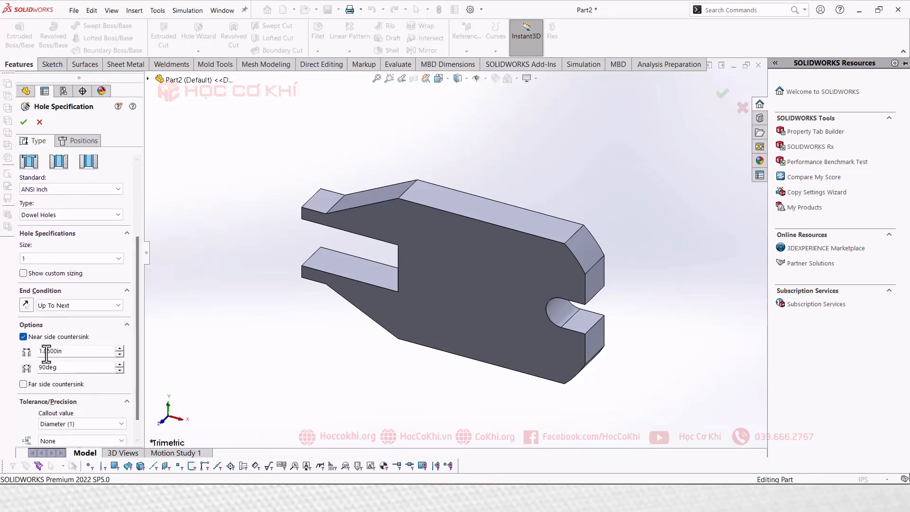
pyautogui.moveTo(139, 351); pyautogui.dragTo(139, 377)
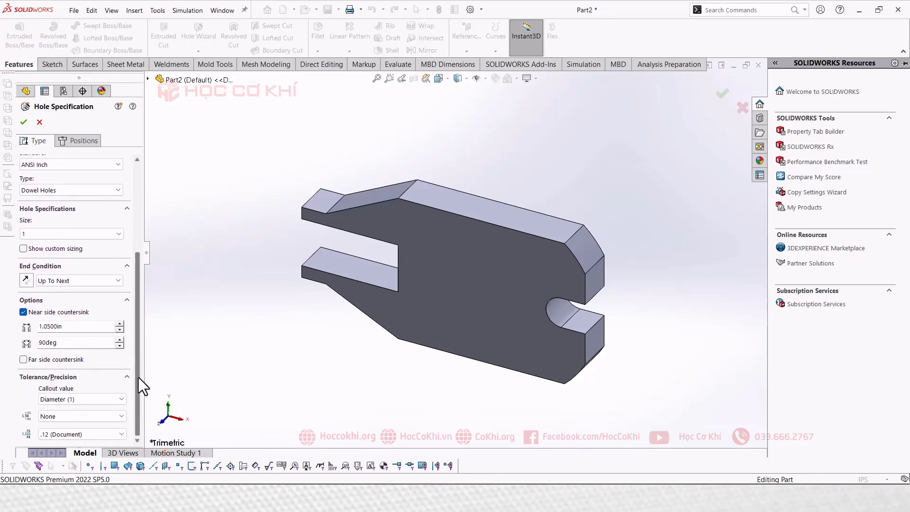
pyautogui.click(61, 360)
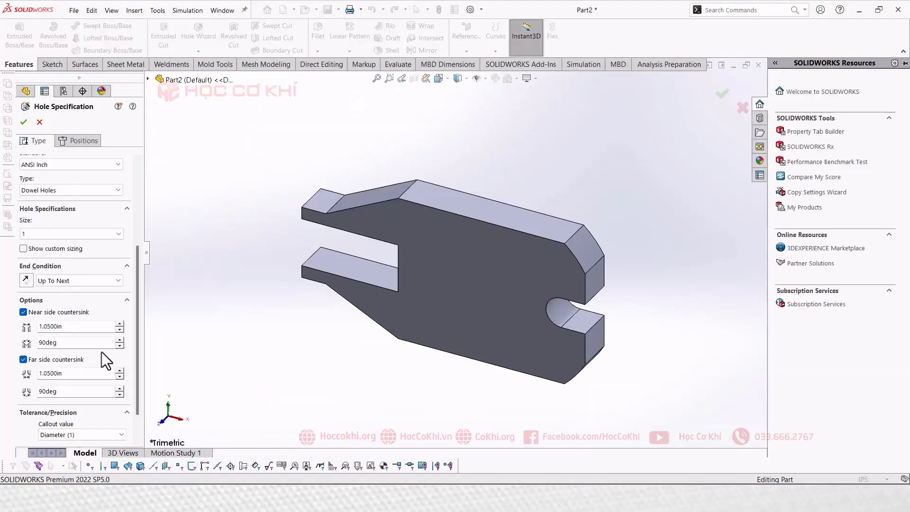
# Place the hole centre on the plate face and dimension it 3.67 from the right edge
pyautogui.click(73, 138)
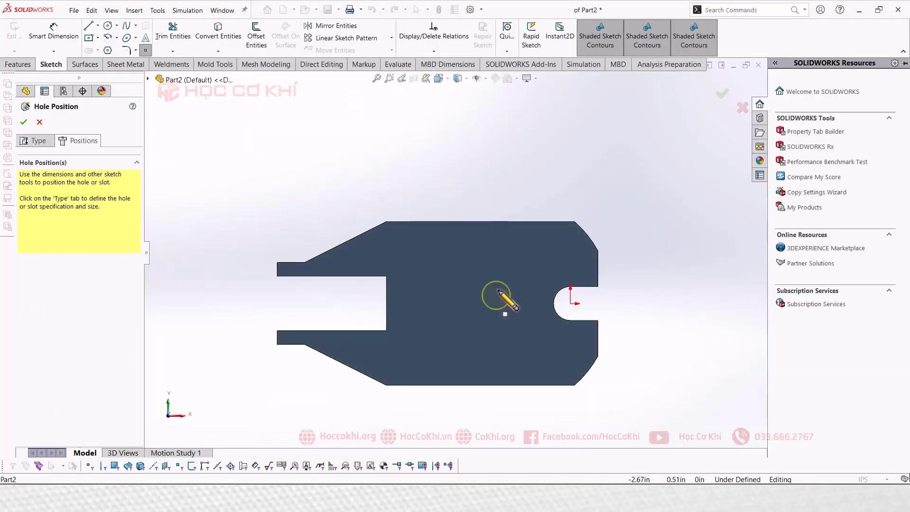
pyautogui.click(497, 304)
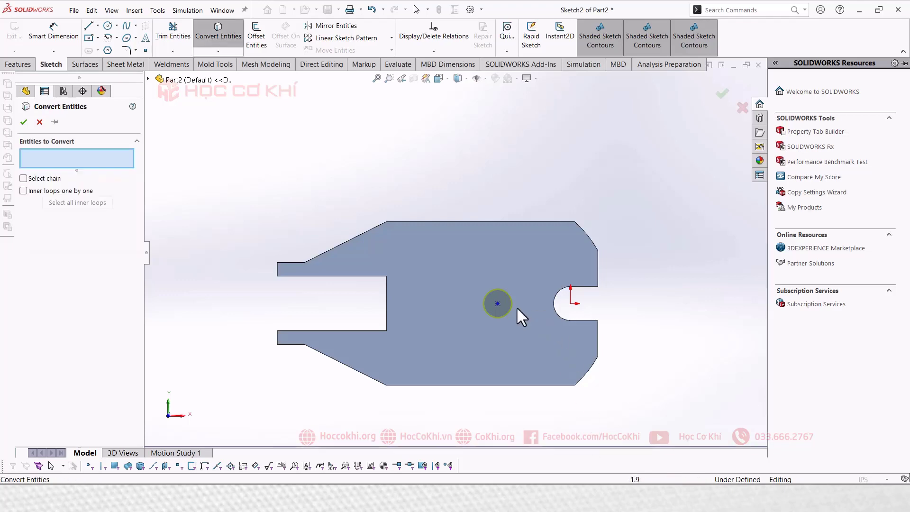
pyautogui.moveTo(496, 393); pyautogui.dragTo(496, 303, button='right')
pyautogui.click(497, 303)
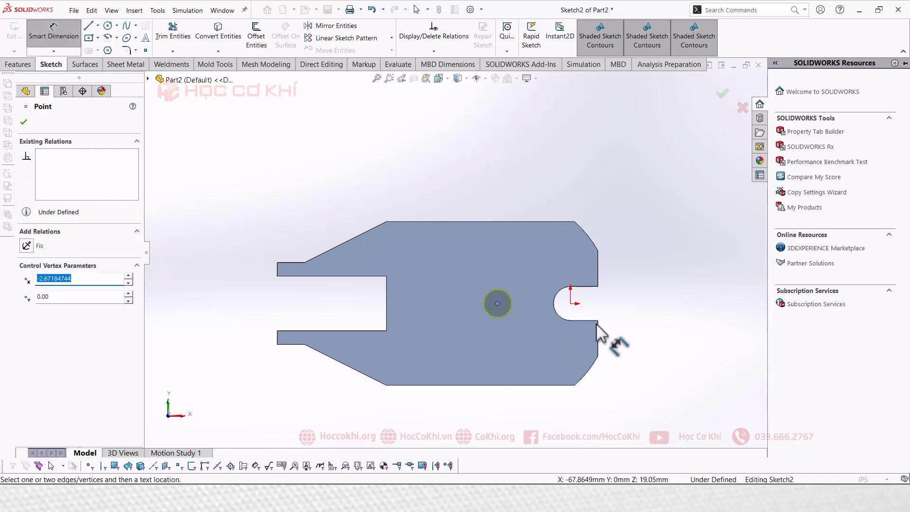
pyautogui.click(598, 327)
pyautogui.click(534, 199)
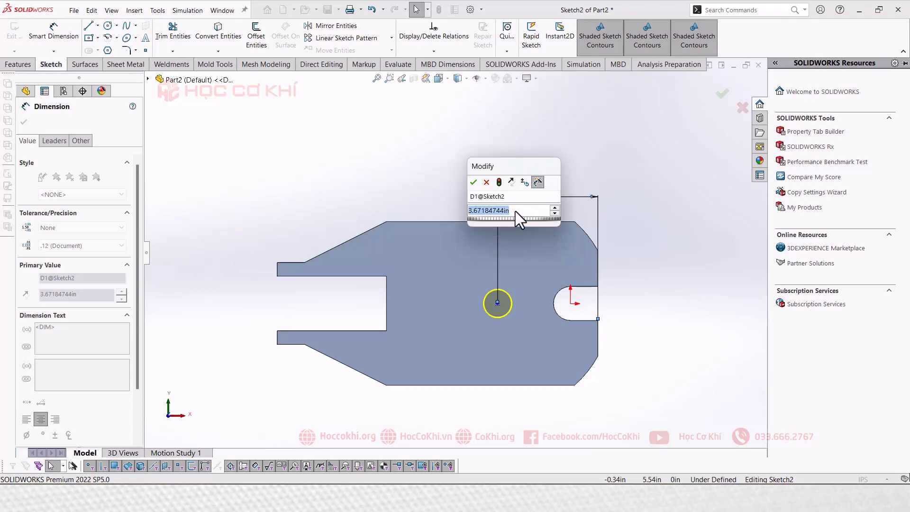
pyautogui.write('3.67')
pyautogui.press('Return')
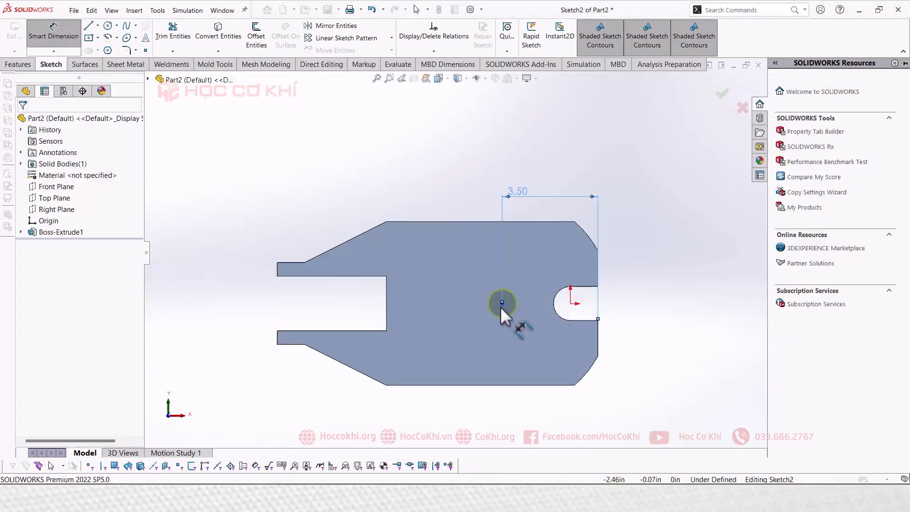
pyautogui.press('Escape')
# Make the hole centre horizontal with the slot centre and finish Dowel Hole1
pyautogui.click(502, 303)
pyautogui.moveTo(503, 304); pyautogui.dragTo(501, 352)
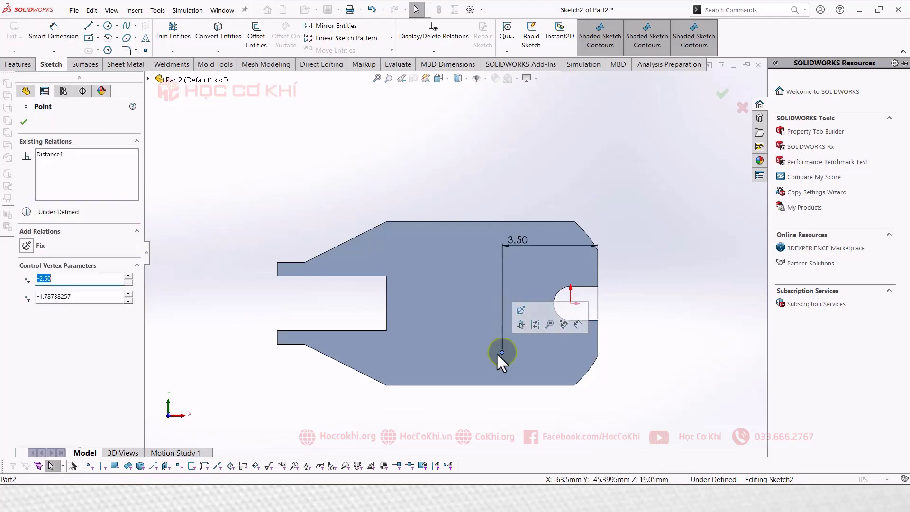
pyautogui.press('Escape')
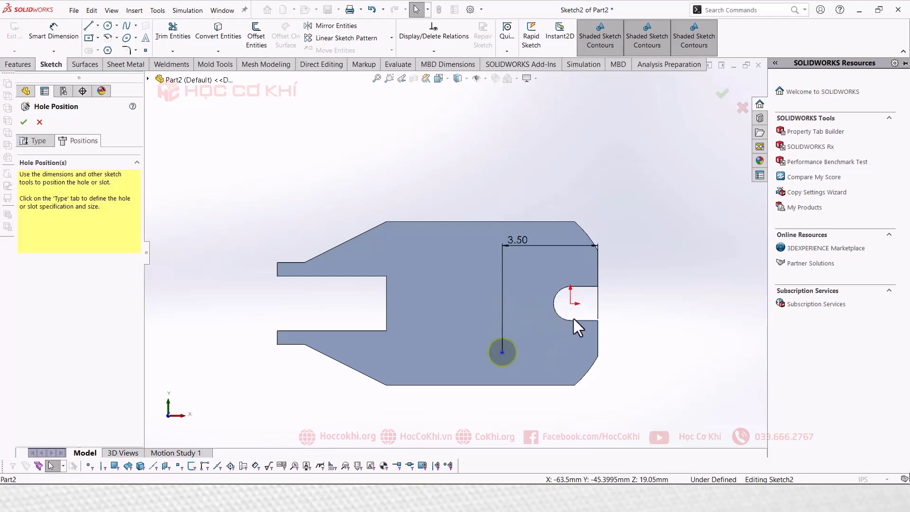
pyautogui.keyDown('ctrl'); pyautogui.click(502, 352); pyautogui.keyUp('ctrl')
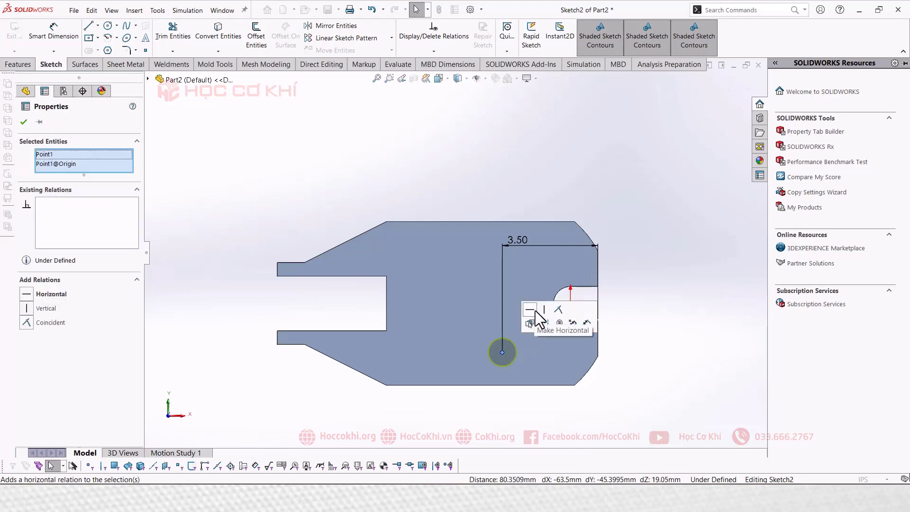
pyautogui.click(534, 312)
pyautogui.press('Escape')
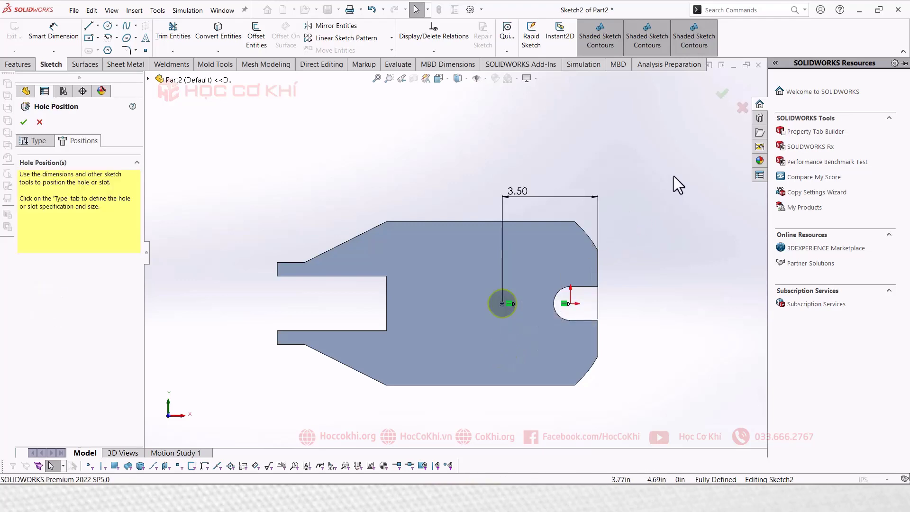
pyautogui.click(23, 117)
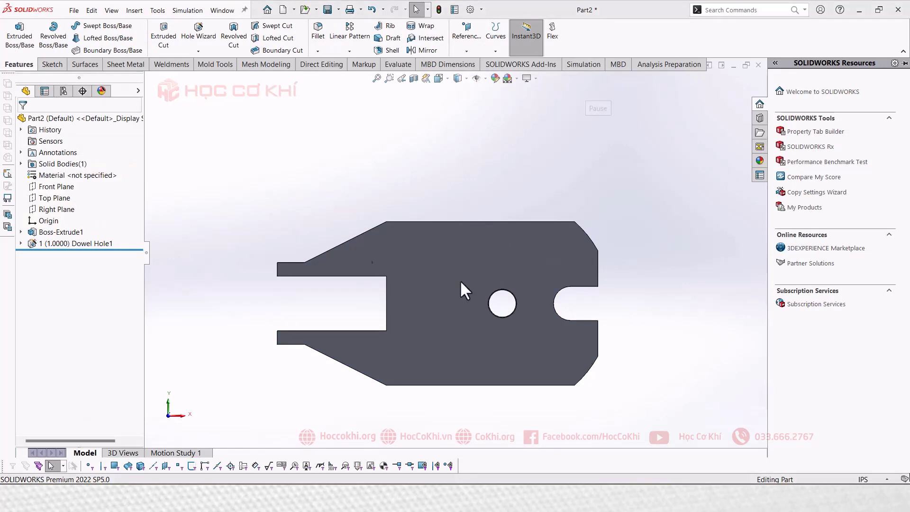
pyautogui.click(96, 245)
pyautogui.click(454, 167)
pyautogui.moveTo(453, 167)
pyautogui.mouseDown(button='middle')
pyautogui.moveTo(427, 326)
pyautogui.moveTo(482, 326)
pyautogui.moveTo(434, 211)
pyautogui.moveTo(386, 235)
pyautogui.moveTo(657, 332)
pyautogui.mouseUp(button='middle')
pyautogui.scroll(-5, 483, 326)
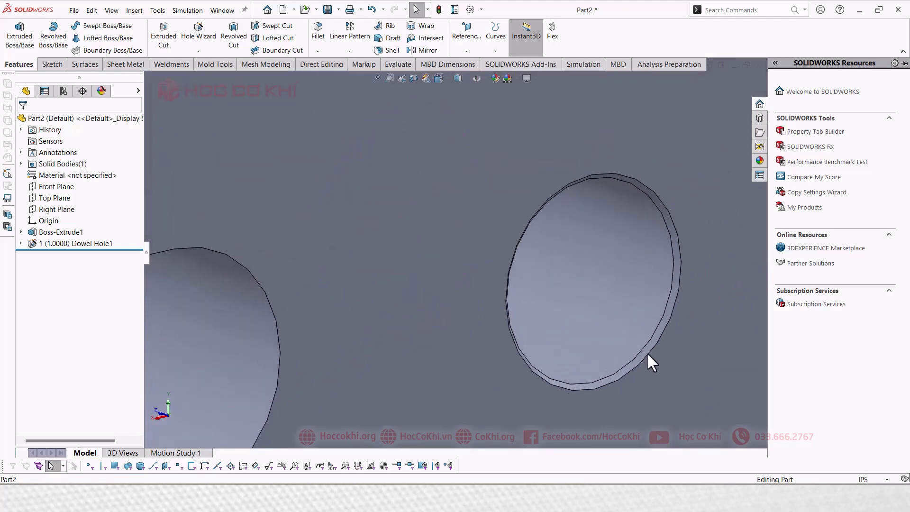
pyautogui.scroll(5, 563, 316)
pyautogui.moveTo(519, 313); pyautogui.dragTo(640, 311, button='middle')
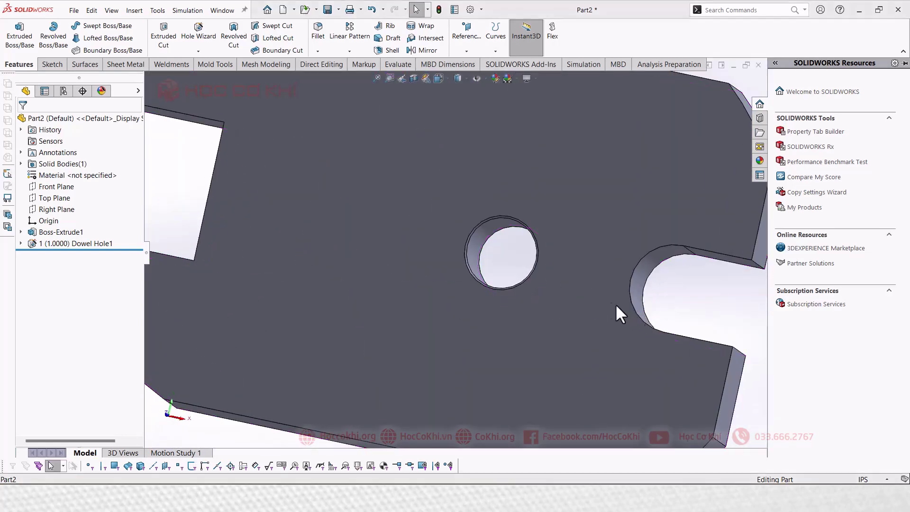
pyautogui.hotkey('alt', 'Tab')
pyautogui.click(658, 191)
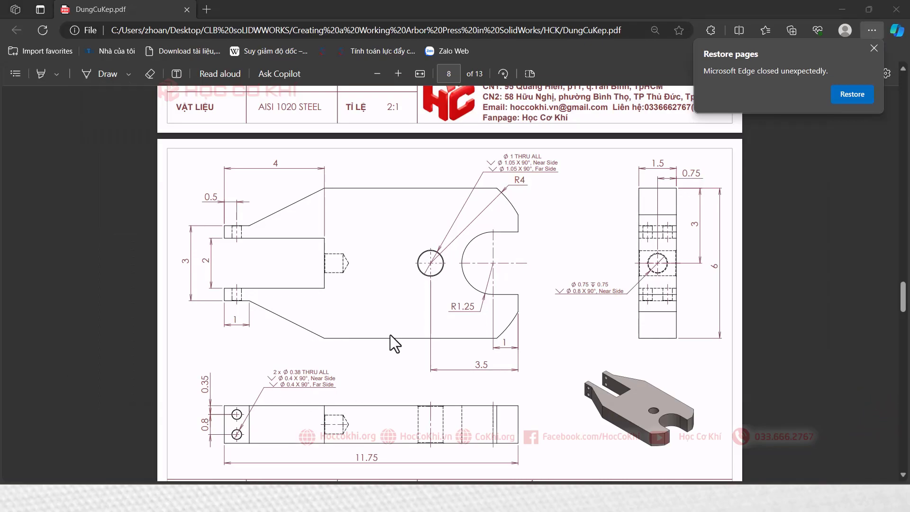
pyautogui.hotkey('alt', 'Tab')
pyautogui.click(627, 200)
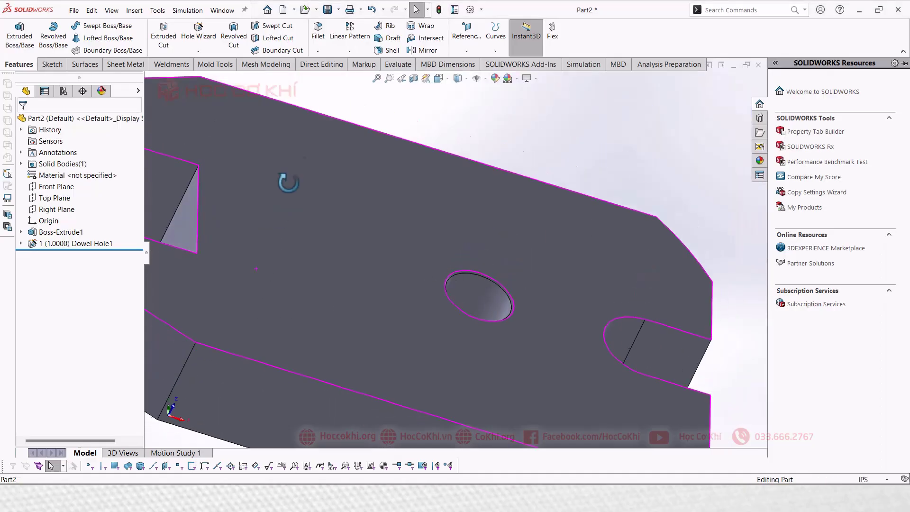
pyautogui.hotkey('alt', 'Tab')
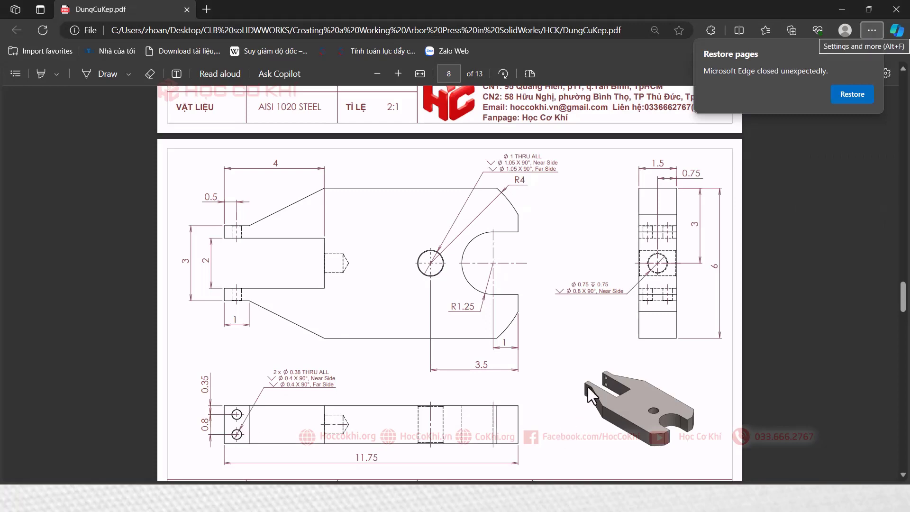
pyautogui.hotkey('alt', 'Tab')
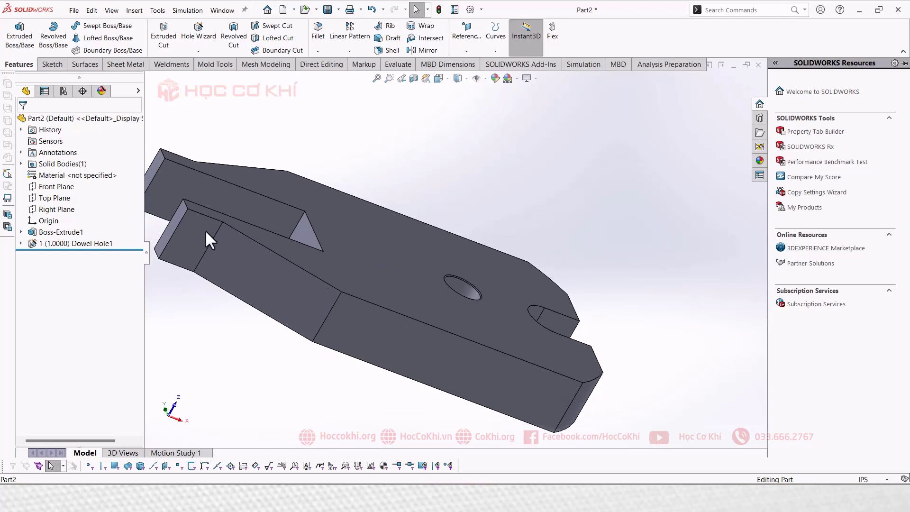
# Start a dowel hole on the lower arm's end face with custom 0.38in diameter, Through All
pyautogui.click(204, 230)
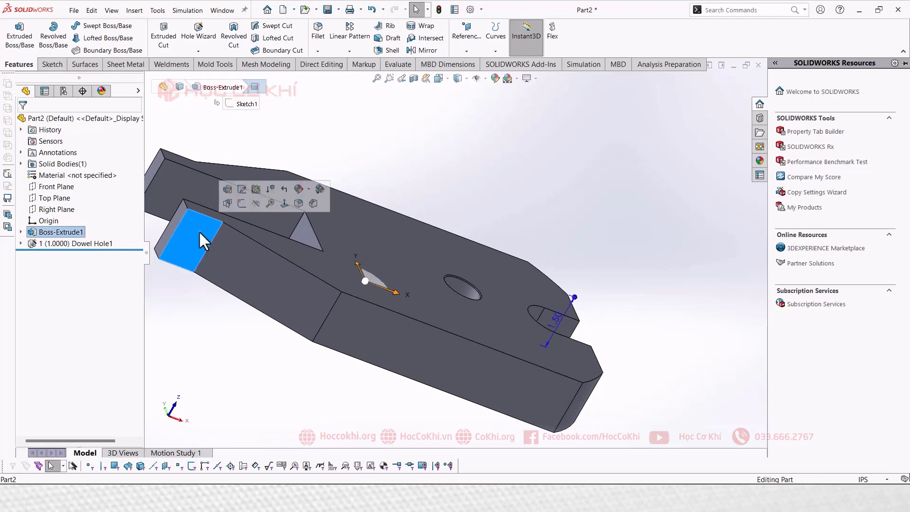
pyautogui.click(192, 47)
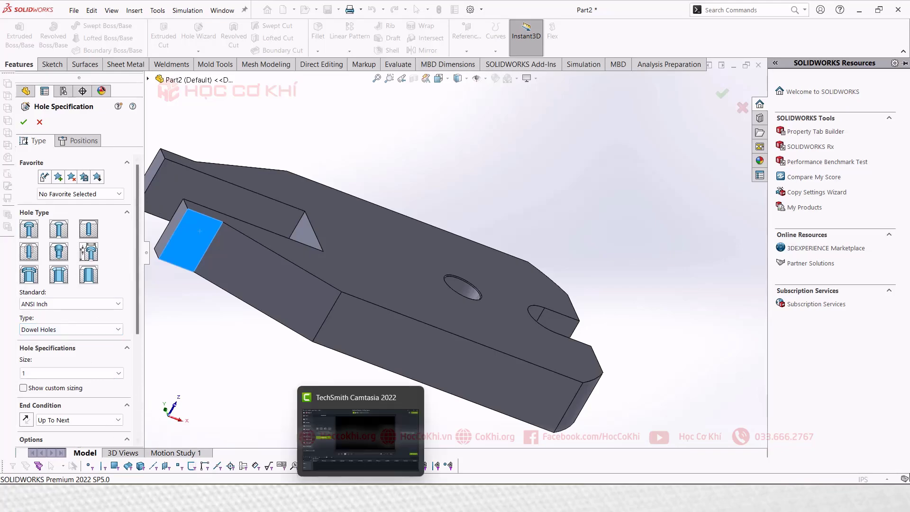
pyautogui.click(311, 474)
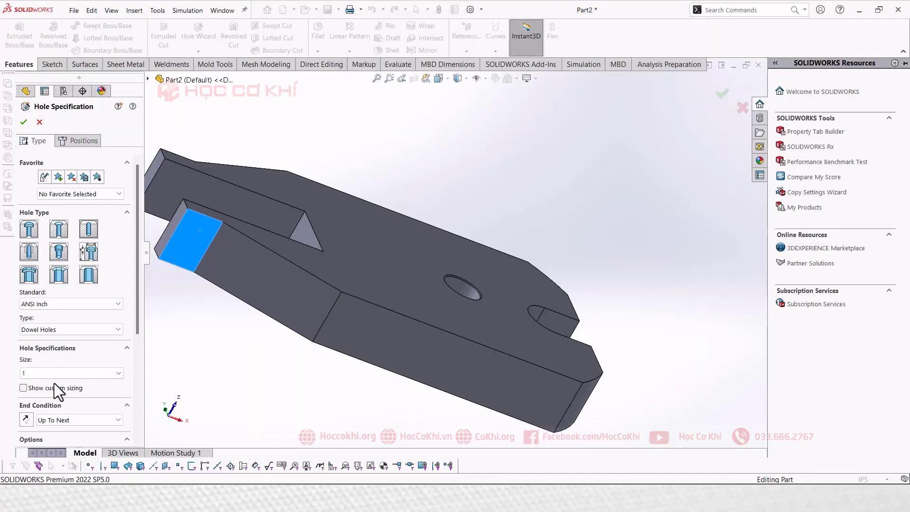
pyautogui.click(35, 387)
pyautogui.doubleClick(48, 403)
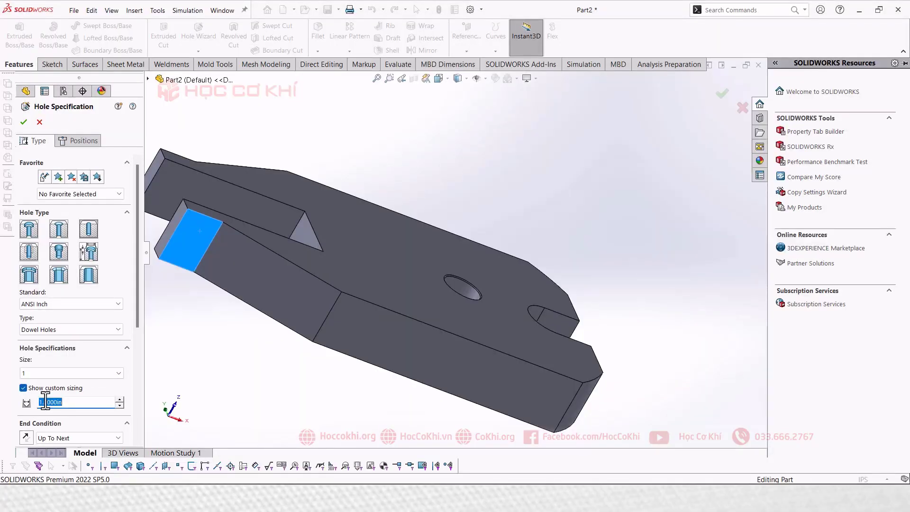
pyautogui.write('0.3800')
pyautogui.press('Return')
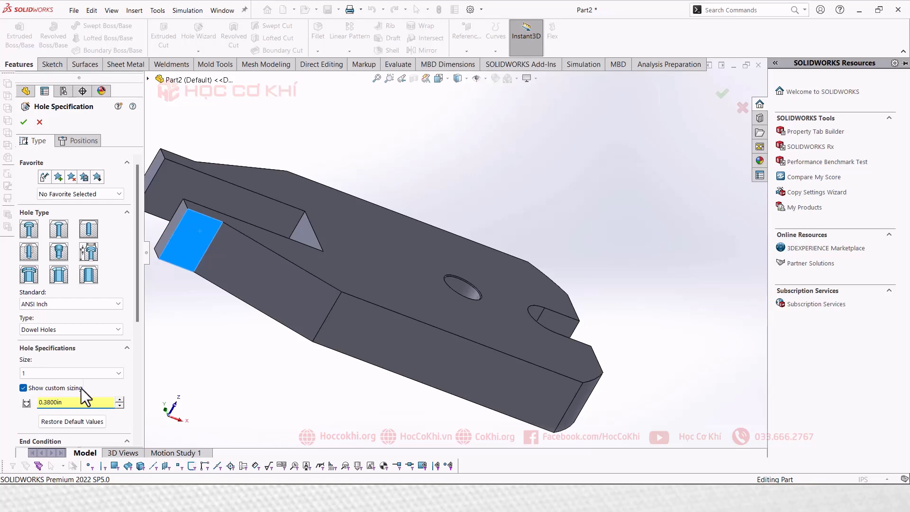
pyautogui.scroll(-3, 131, 295)
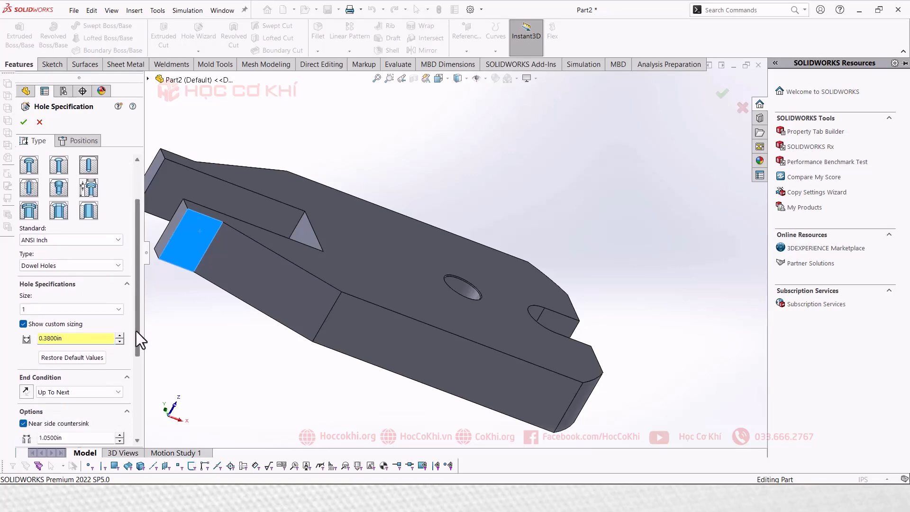
pyautogui.click(86, 392)
pyautogui.click(72, 413)
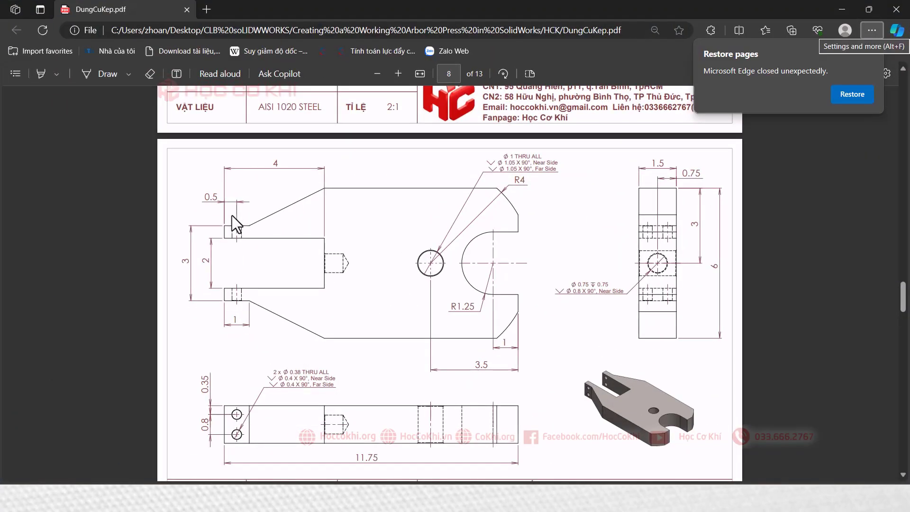
# Turn the near-side countersink back on and set it to 0.4in
pyautogui.click(842, 9)
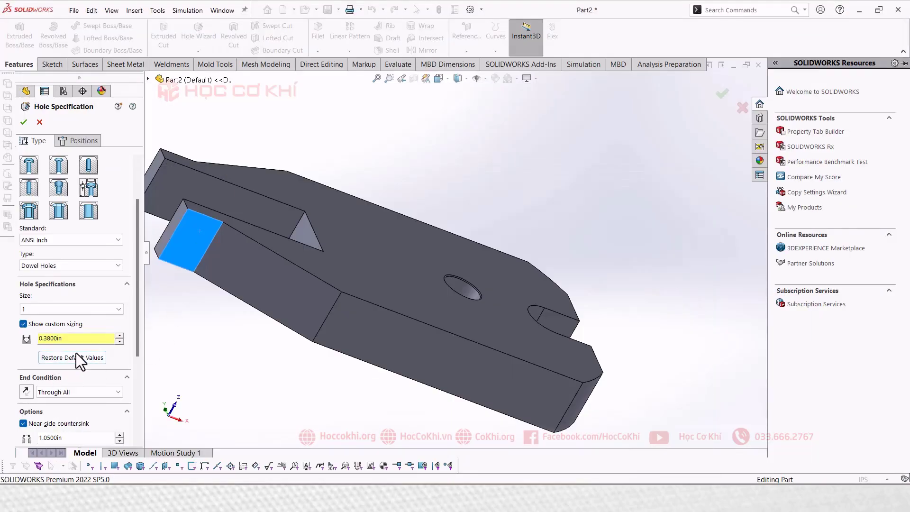
pyautogui.click(81, 142)
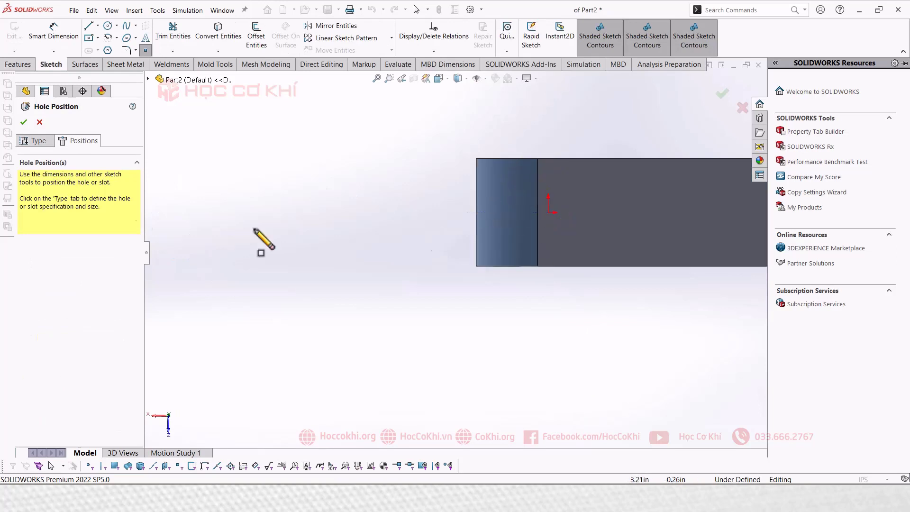
pyautogui.click(32, 140)
pyautogui.moveTo(136, 292); pyautogui.dragTo(137, 374)
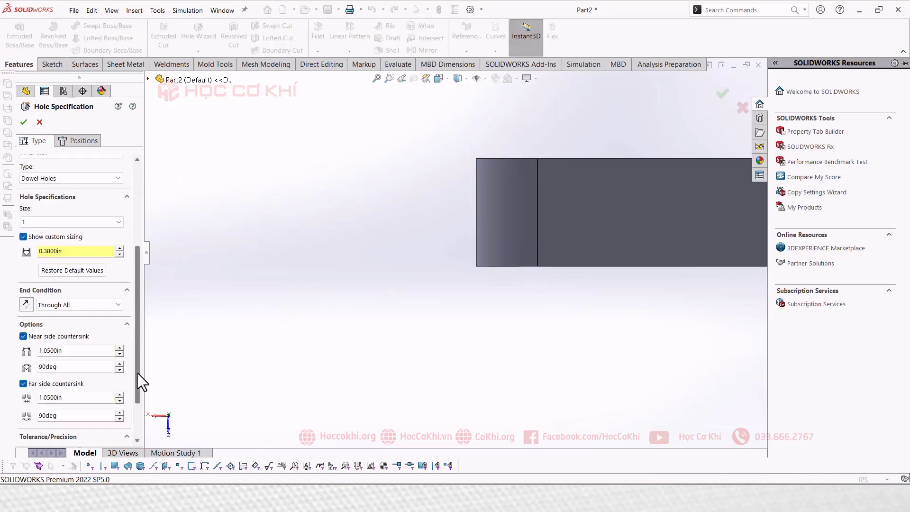
pyautogui.click(43, 338)
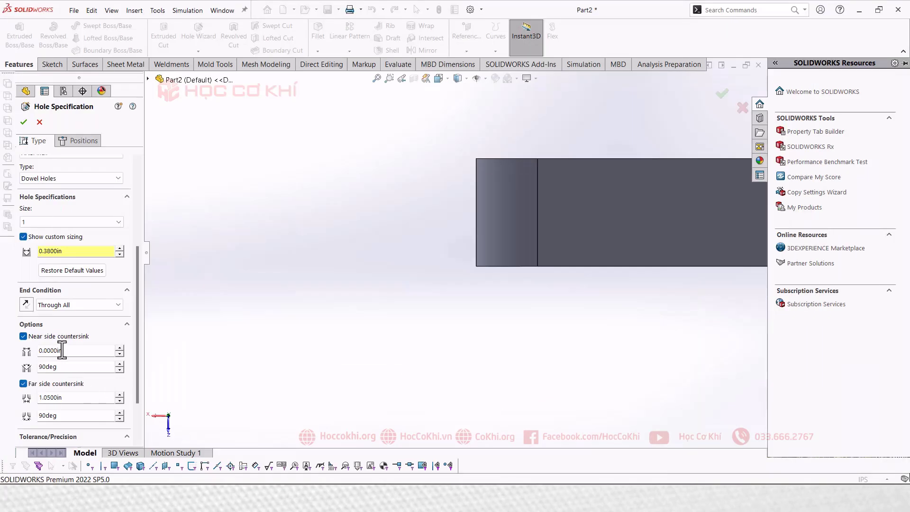
pyautogui.doubleClick(62, 350)
pyautogui.doubleClick(73, 398)
# Place two hole points on the prong's end face
pyautogui.click(90, 143)
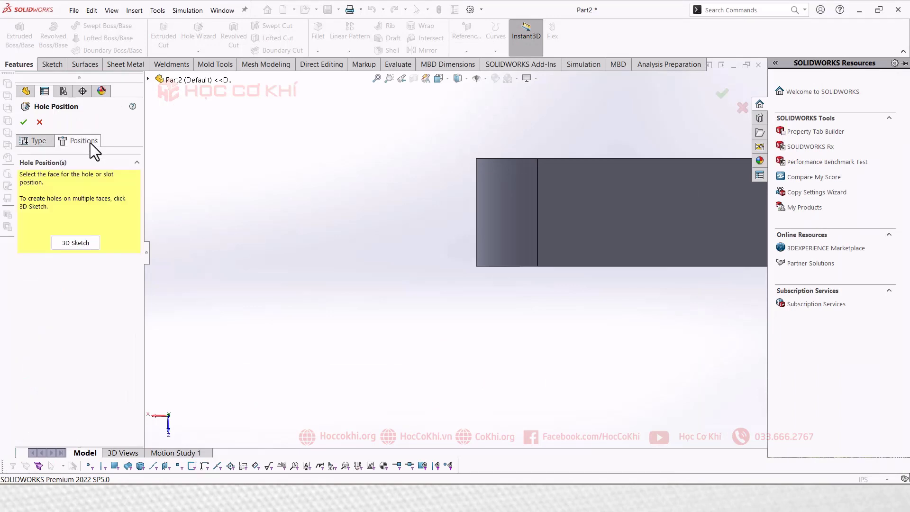
pyautogui.click(502, 192)
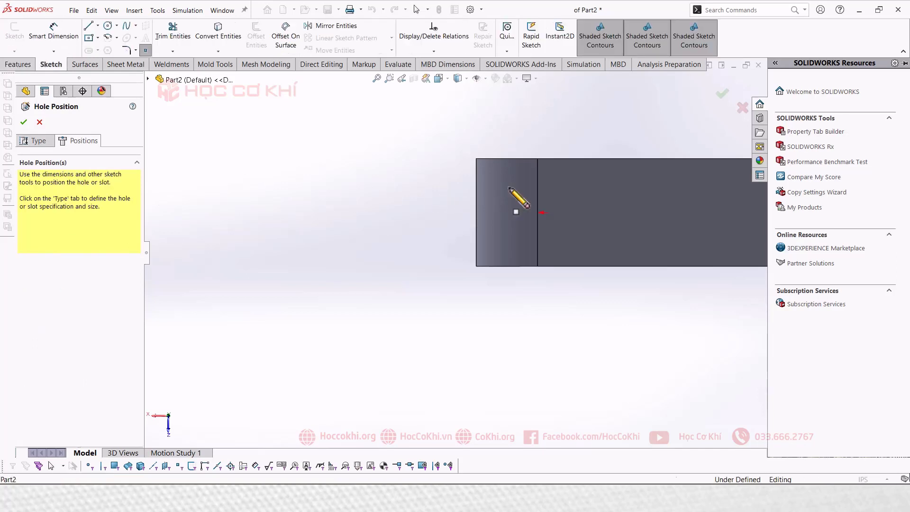
pyautogui.moveTo(533, 201); pyautogui.dragTo(558, 219, button='middle')
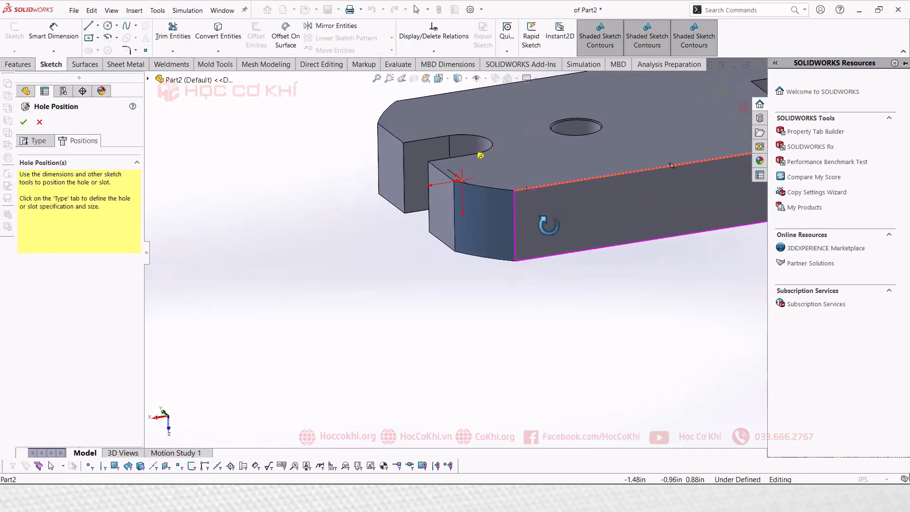
pyautogui.scroll(5, 543, 224)
pyautogui.click(40, 142)
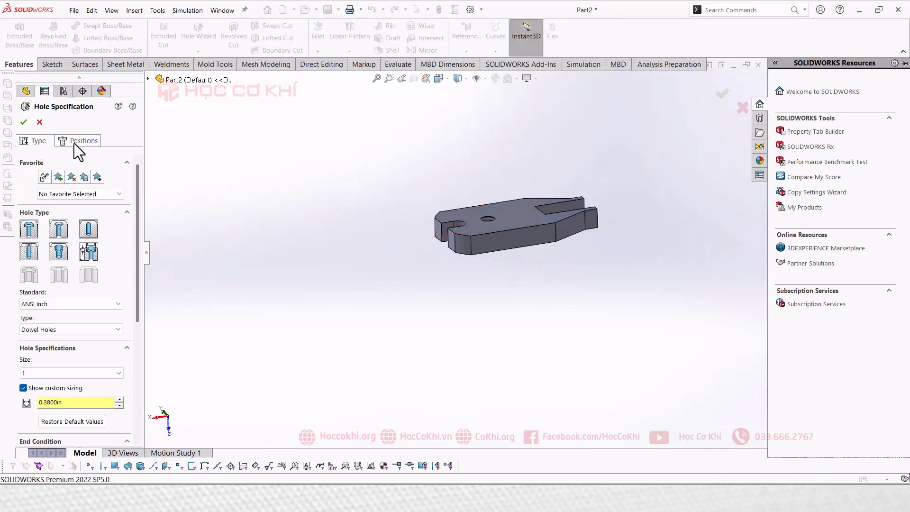
pyautogui.click(75, 144)
pyautogui.click(593, 230)
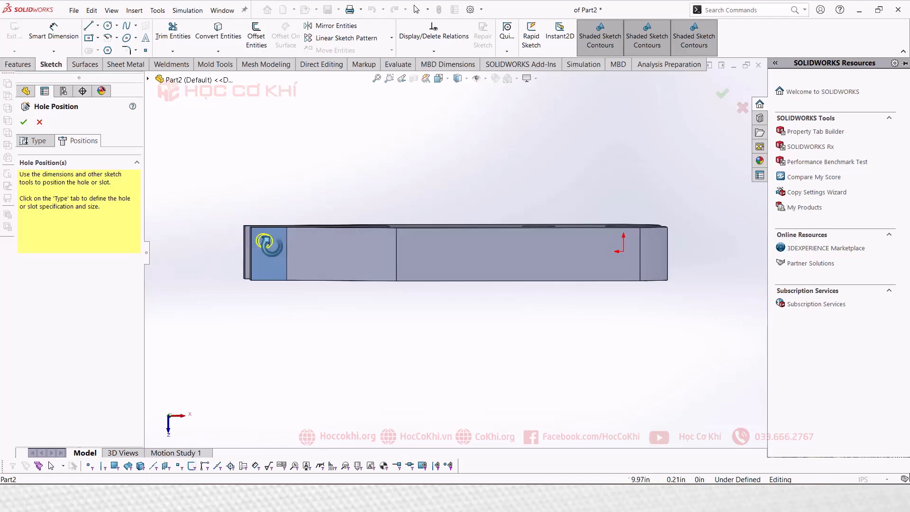
pyautogui.moveTo(264, 248); pyautogui.dragTo(271, 256, button='middle')
pyautogui.click(272, 271)
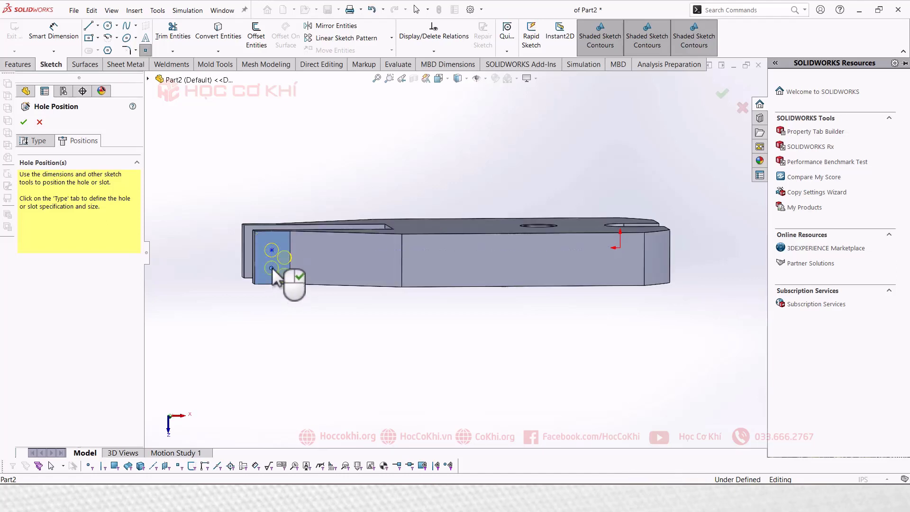
pyautogui.scroll(2, 271, 267)
pyautogui.moveTo(319, 380); pyautogui.dragTo(319, 332, button='right')
# Dimension the upper hole centre 0.35 from the face's top edge
pyautogui.click(298, 250)
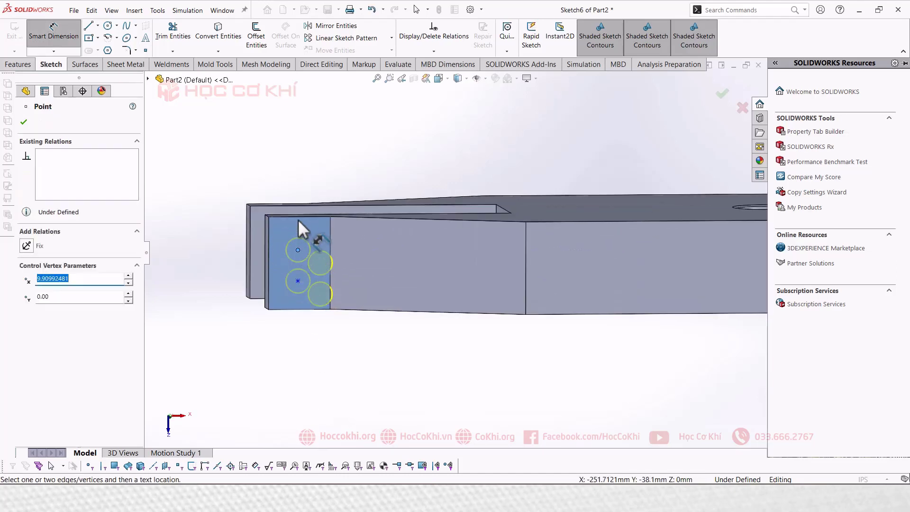
pyautogui.click(302, 216)
pyautogui.click(230, 235)
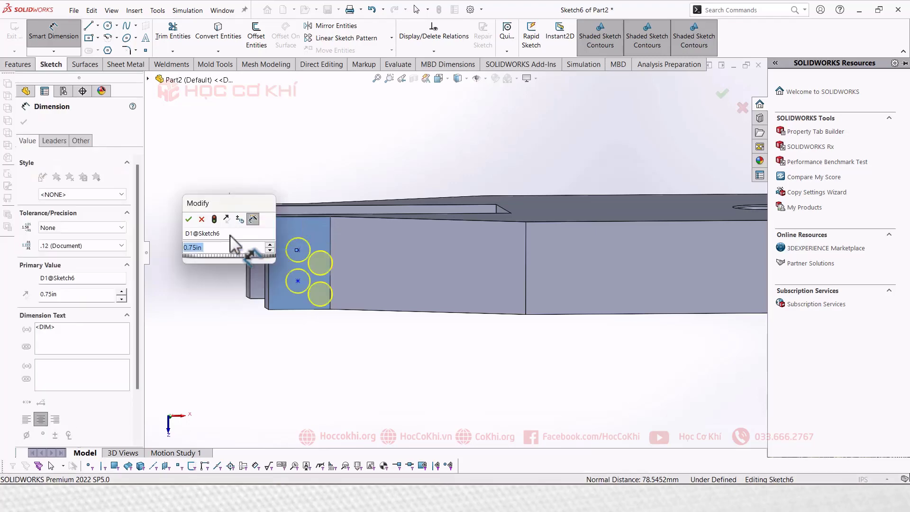
pyautogui.hotkey('alt', 'Tab')
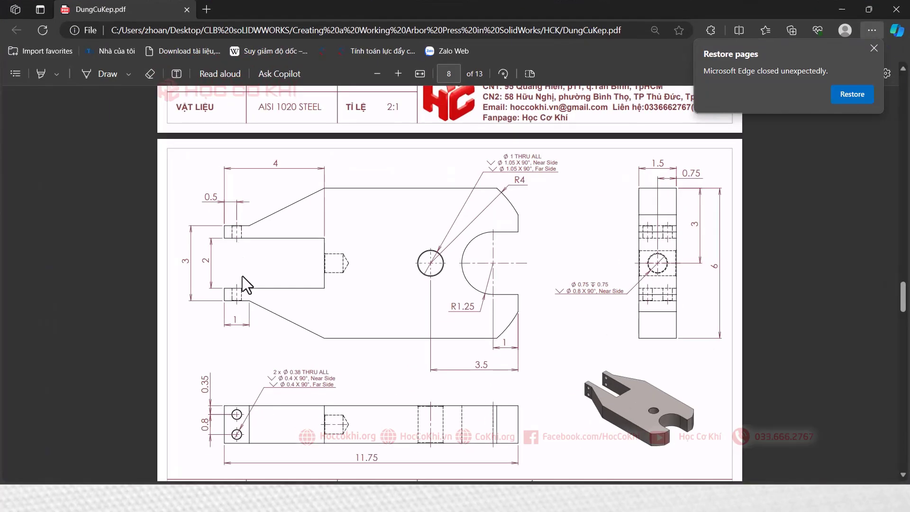
pyautogui.hotkey('alt', 'Tab')
pyautogui.write('0.35')
pyautogui.press('Return')
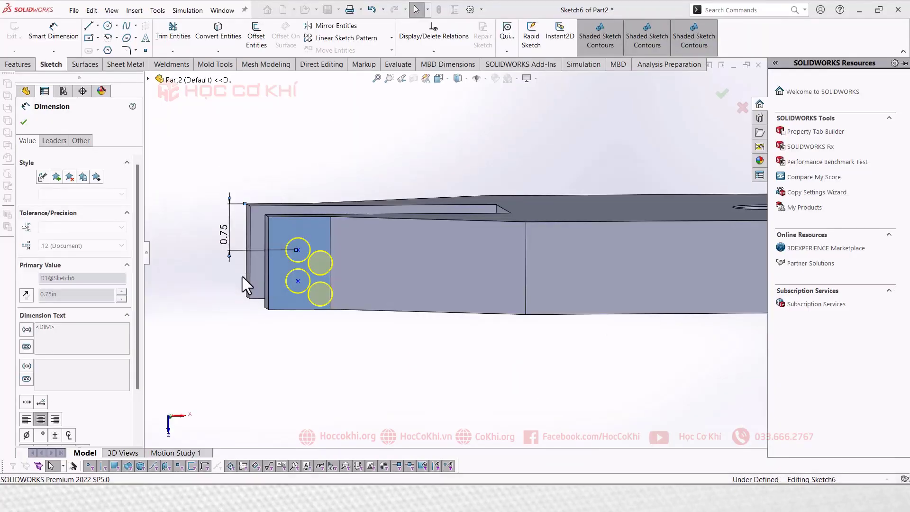
pyautogui.click(298, 281)
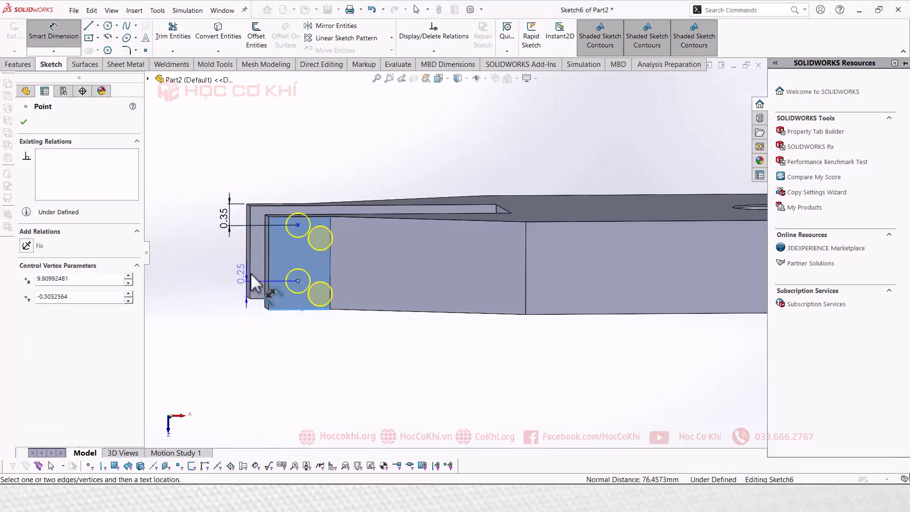
pyautogui.press('Escape')
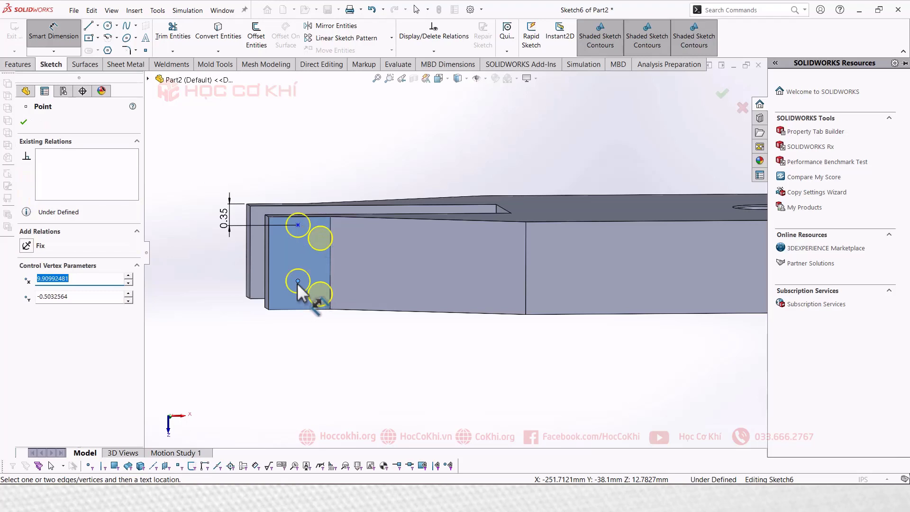
# Space the two hole centres 0.80 apart, viewing the end face straight on
pyautogui.hotkey('ctrl', '8')
pyautogui.scroll(-3, 616, 251)
pyautogui.scroll(-3, 655, 258)
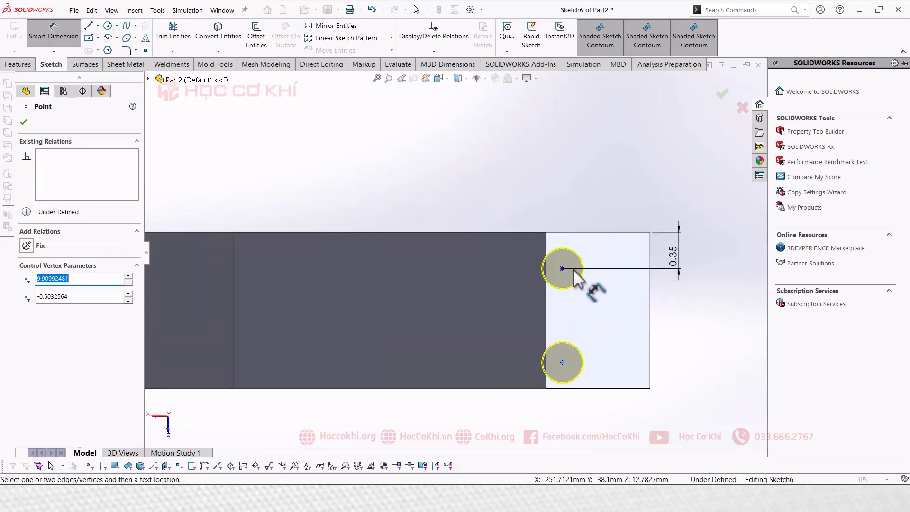
pyautogui.click(563, 268)
pyautogui.click(563, 362)
pyautogui.click(607, 315)
pyautogui.write('0.')
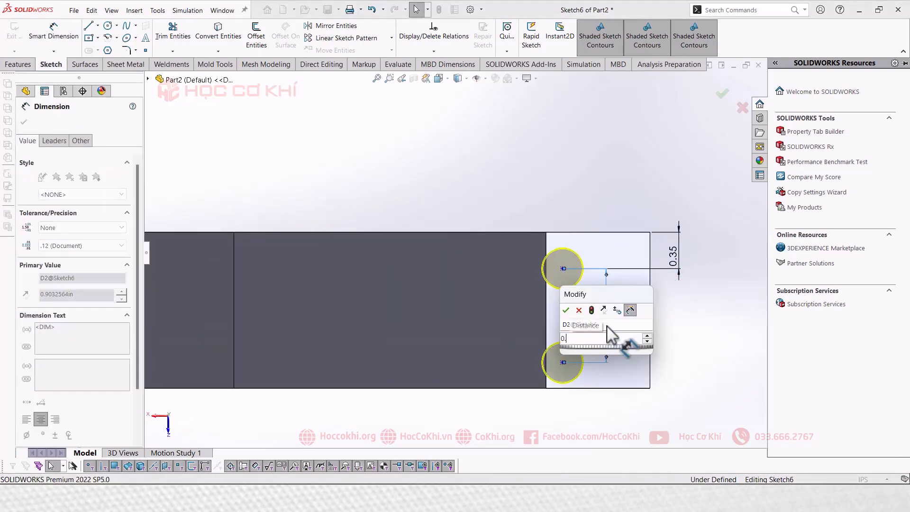
pyautogui.write('8')
pyautogui.press('Return')
pyautogui.hotkey('alt', 'Tab')
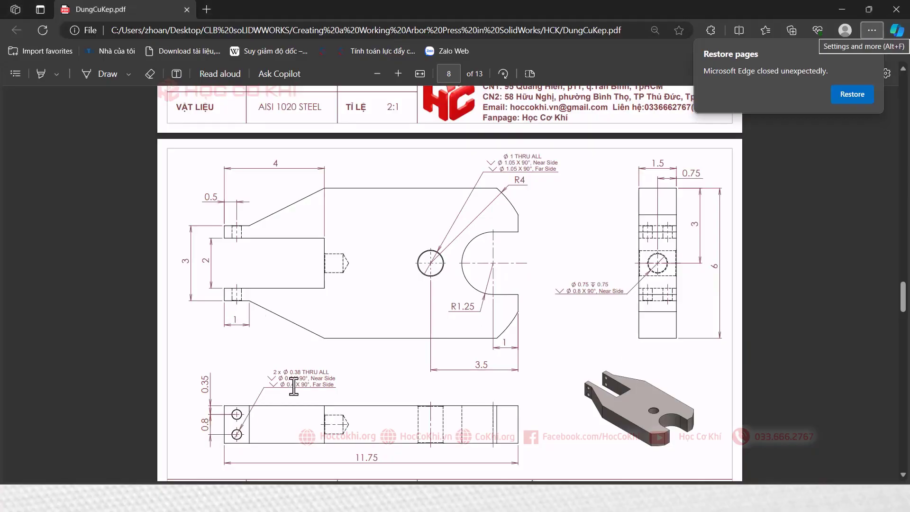
pyautogui.hotkey('alt', 'Tab')
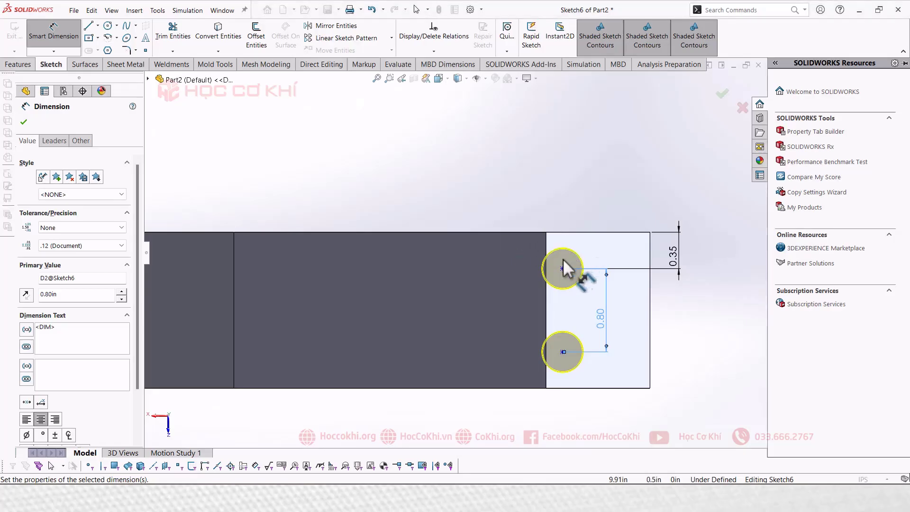
# Dimension the upper hole centre 0.50 from the face's side edge
pyautogui.click(563, 269)
pyautogui.click(650, 252)
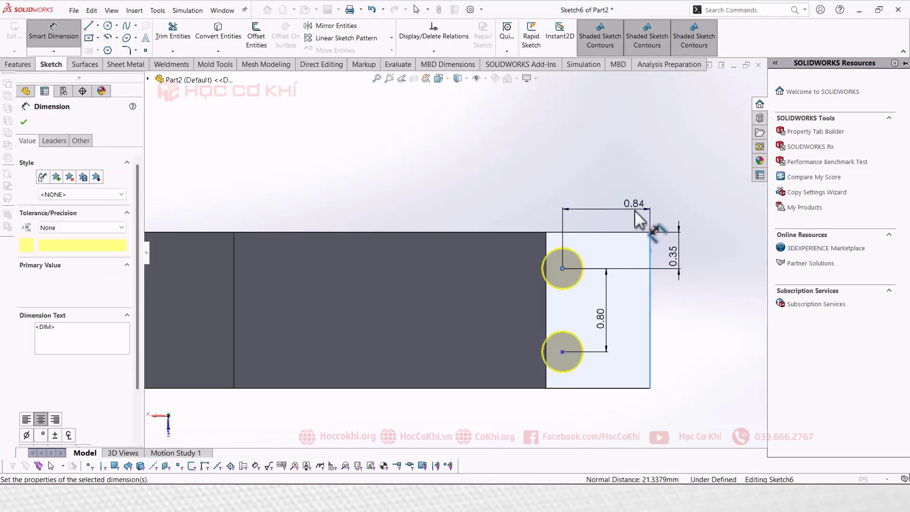
pyautogui.click(636, 212)
pyautogui.write('0.5')
pyautogui.press('Return')
pyautogui.press('Escape')
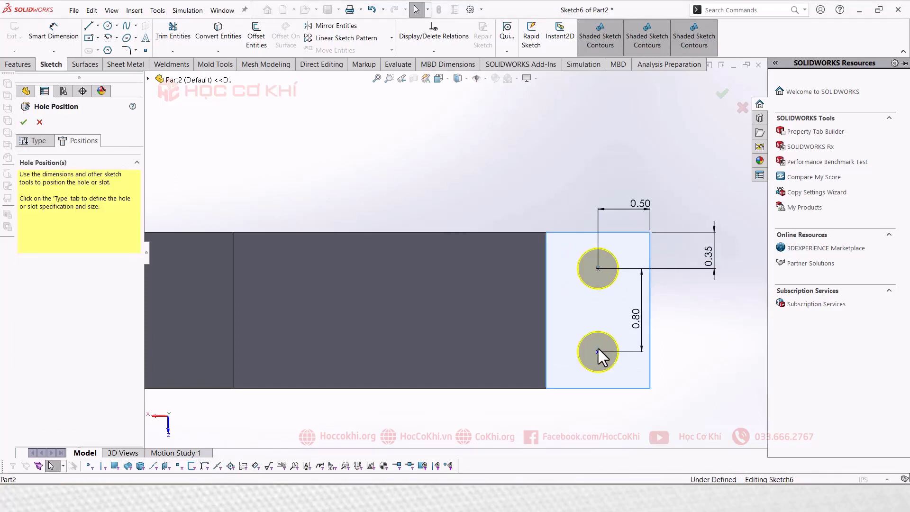
# Add a Vertical relation between the hole centres and create the dowel holes
pyautogui.click(597, 352)
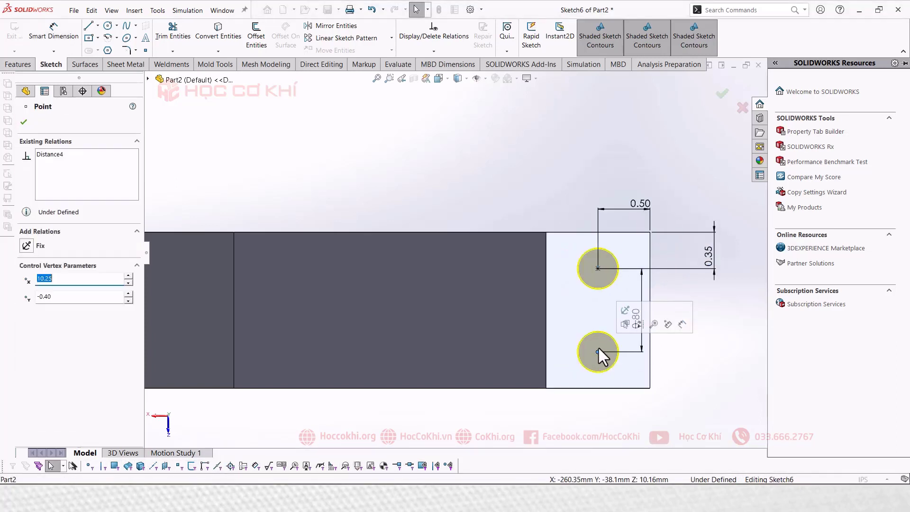
pyautogui.keyDown('ctrl'); pyautogui.click(596, 269); pyautogui.keyUp('ctrl')
pyautogui.click(654, 239)
pyautogui.press('Escape')
pyautogui.moveTo(549, 173); pyautogui.dragTo(488, 297, button='middle')
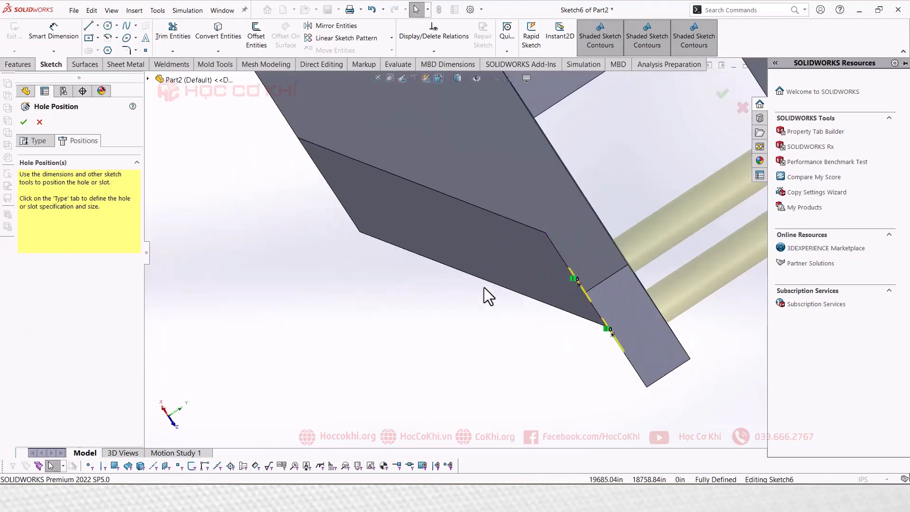
pyautogui.scroll(4, 453, 249)
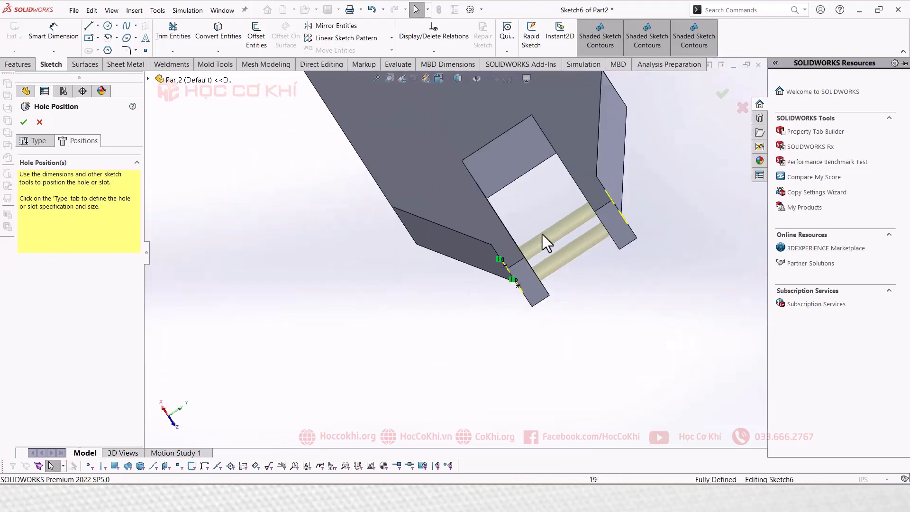
pyautogui.click(24, 122)
# Inspect the new holes, then start an ANSI Inch dowel hole on the slot's end face
pyautogui.scroll(-3, 643, 339)
pyautogui.scroll(-3, 534, 261)
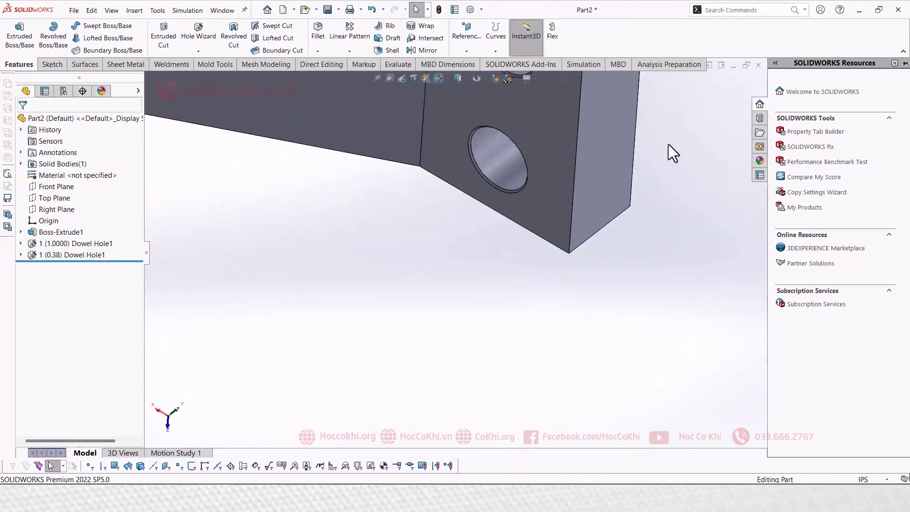
pyautogui.moveTo(669, 144); pyautogui.dragTo(594, 121, button='middle')
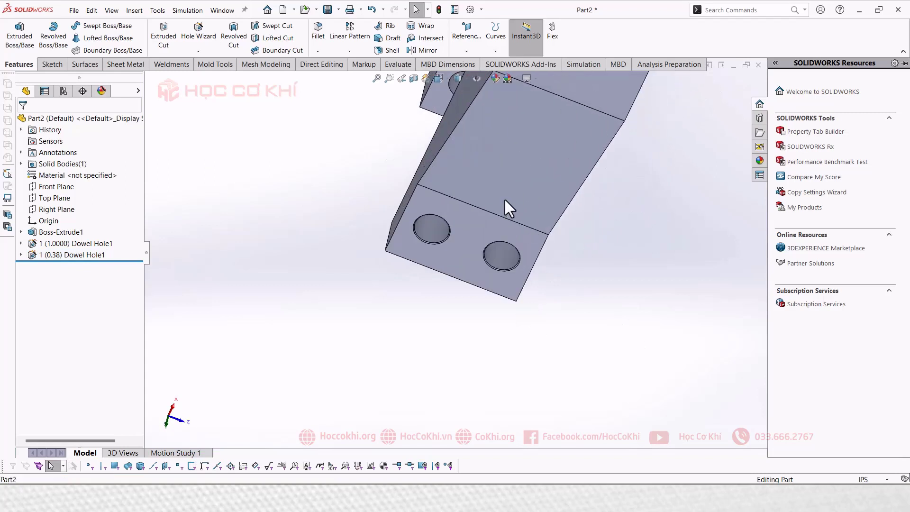
pyautogui.moveTo(504, 198)
pyautogui.mouseDown(button='middle')
pyautogui.moveTo(584, 147)
pyautogui.moveTo(524, 172)
pyautogui.mouseUp(button='middle')
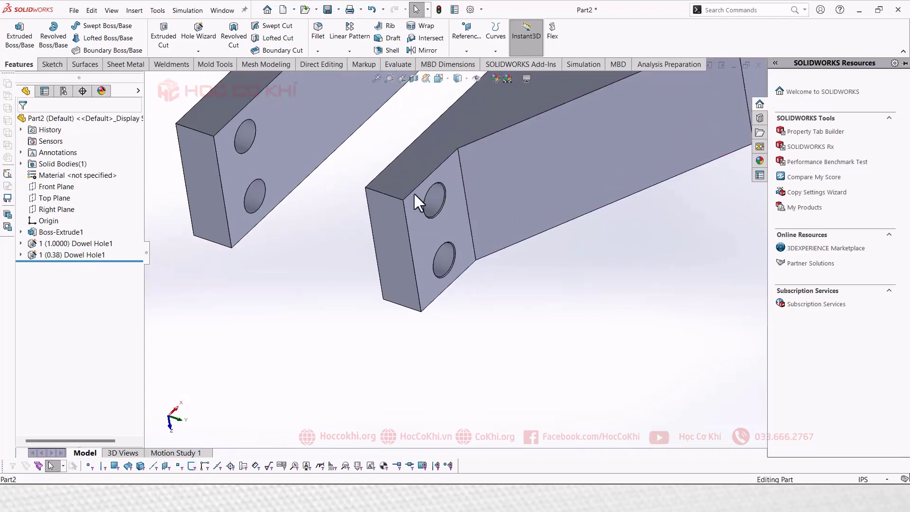
pyautogui.scroll(5, 544, 171)
pyautogui.moveTo(544, 171)
pyautogui.mouseDown(button='middle')
pyautogui.moveTo(540, 196)
pyautogui.moveTo(485, 207)
pyautogui.mouseUp(button='middle')
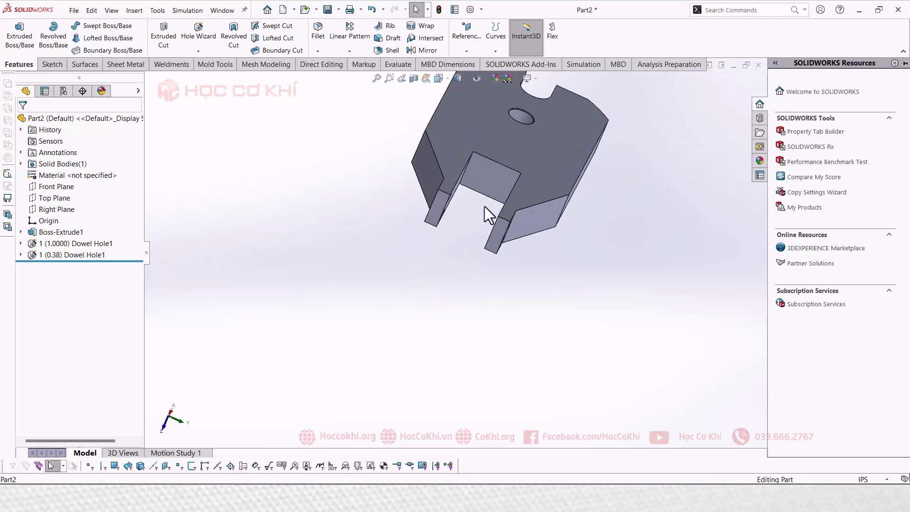
pyautogui.click(498, 182)
pyautogui.click(201, 35)
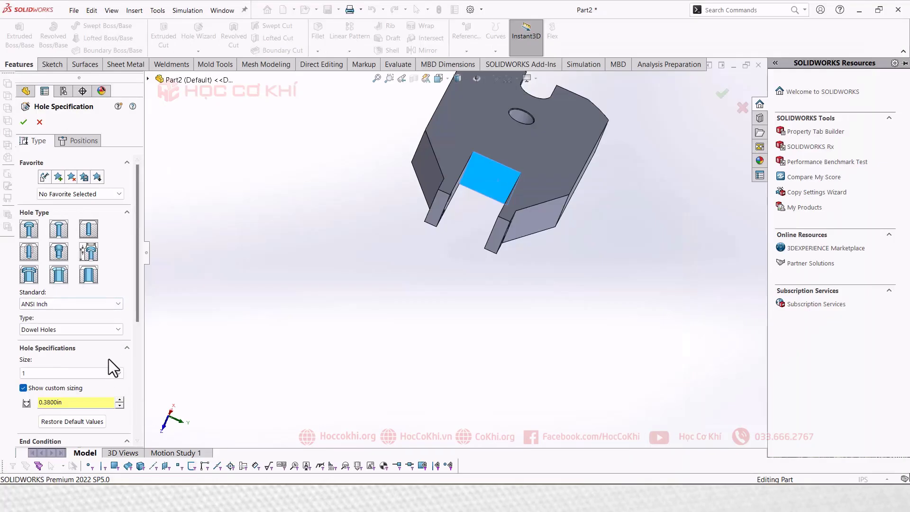
# Cut a 3/4 dowel hole, Blind 0.75in with near-side countersink, at a point on the slot face
pyautogui.click(112, 373)
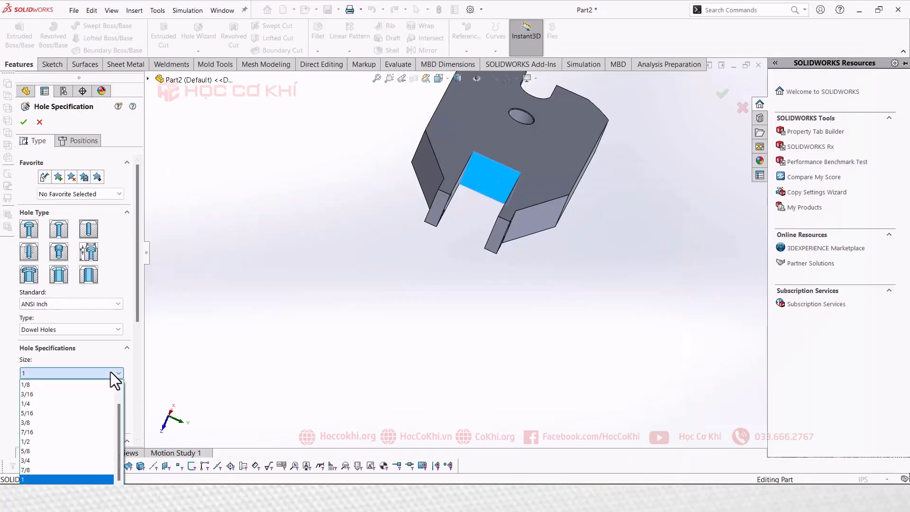
pyautogui.click(119, 373)
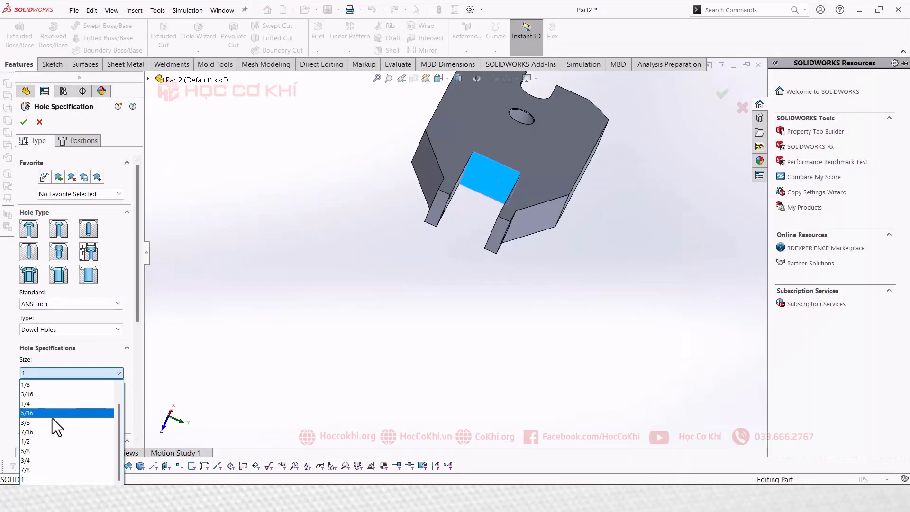
pyautogui.click(36, 460)
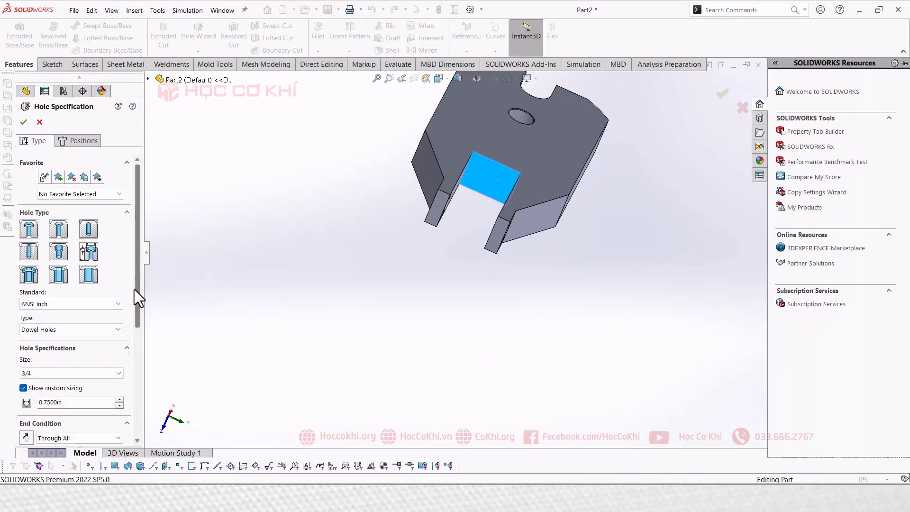
pyautogui.scroll(-3, 139, 377)
pyautogui.click(53, 314)
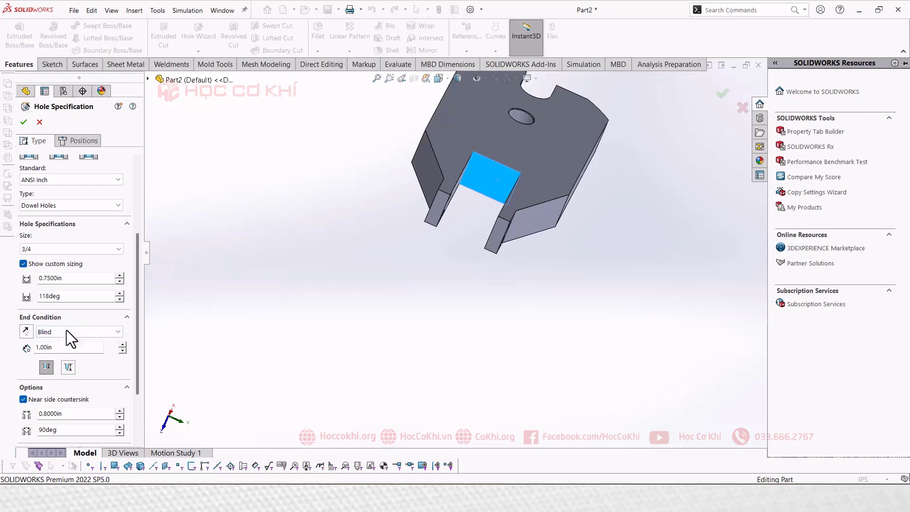
pyautogui.doubleClick(62, 347)
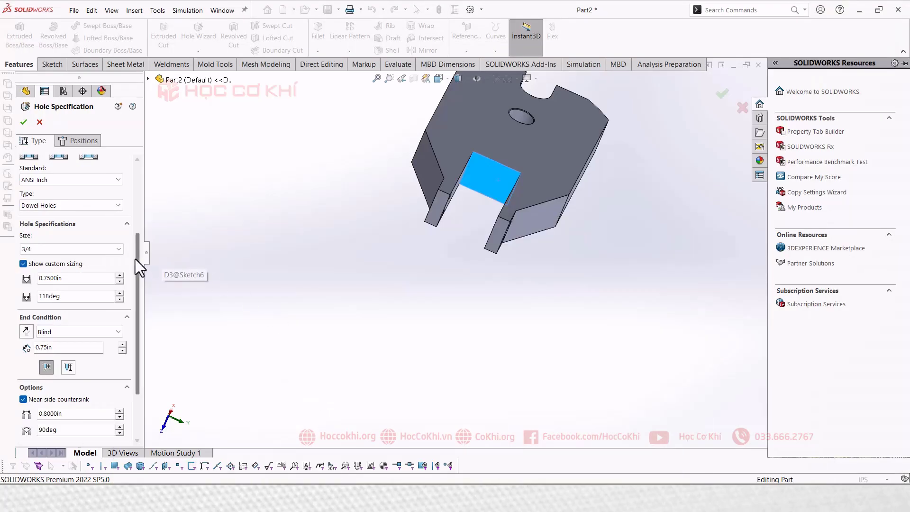
pyautogui.moveTo(137, 260); pyautogui.dragTo(137, 302)
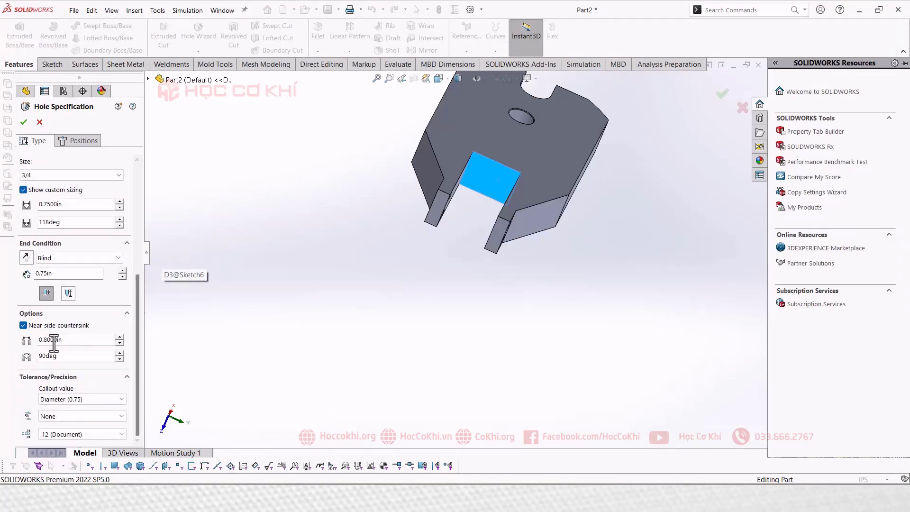
pyautogui.click(77, 138)
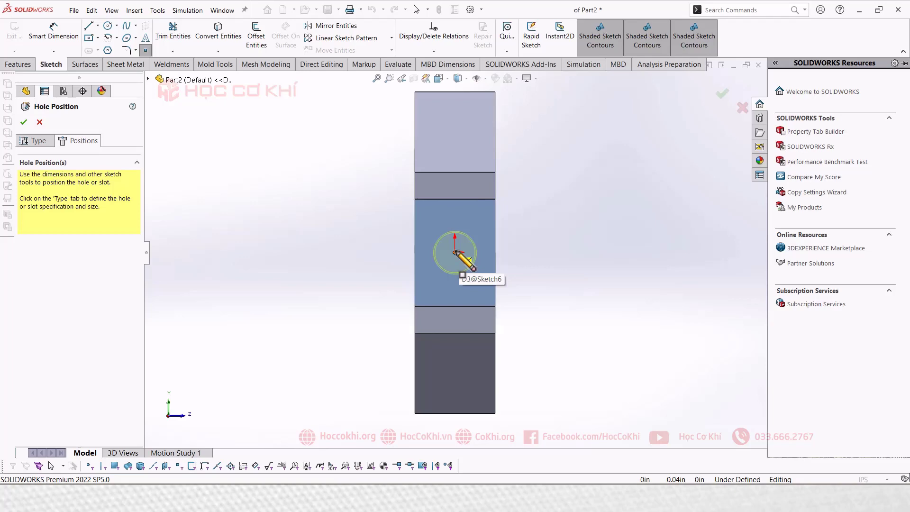
pyautogui.click(455, 252)
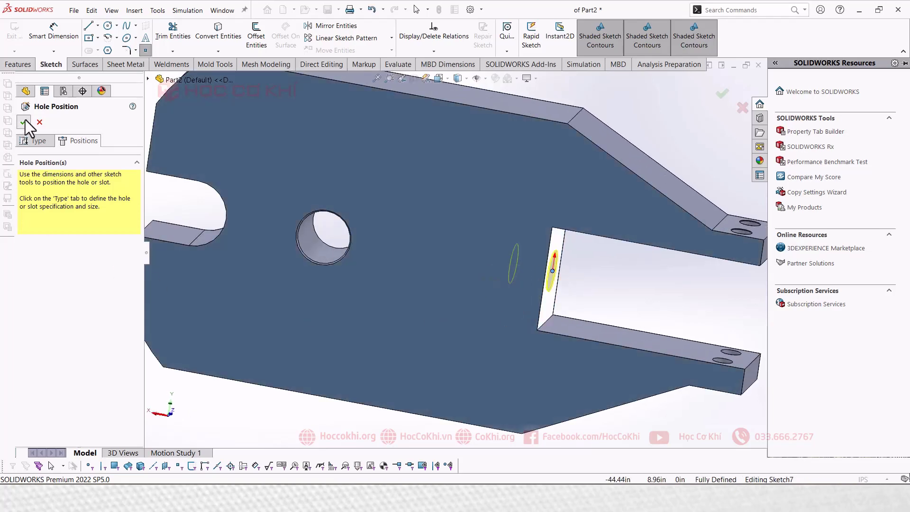
pyautogui.click(24, 122)
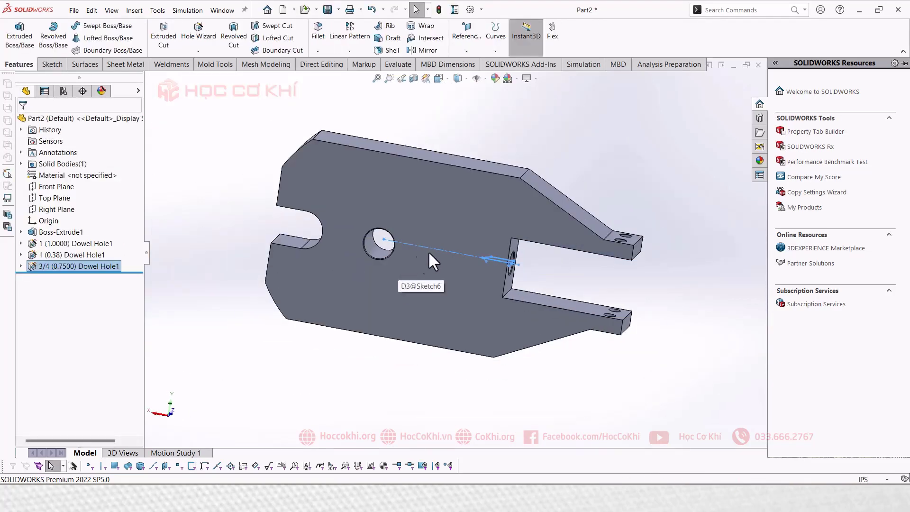
# Assign 1023 Carbon Steel Sheet (SS) and check the mass properties (21.78 pounds)
pyautogui.hotkey('alt', 'Tab')
pyautogui.keyDown('ctrl'); pyautogui.scroll(2, 508, 378); pyautogui.keyUp('ctrl')
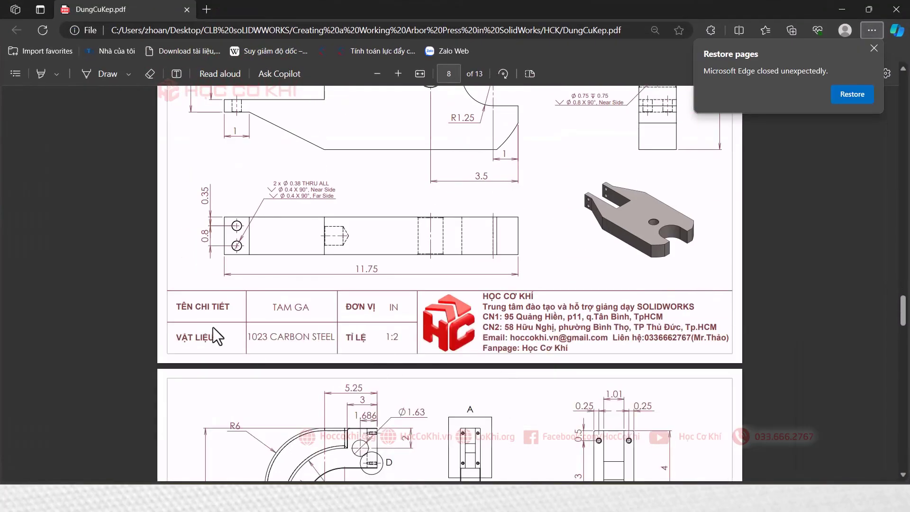
pyautogui.hotkey('alt', 'Tab')
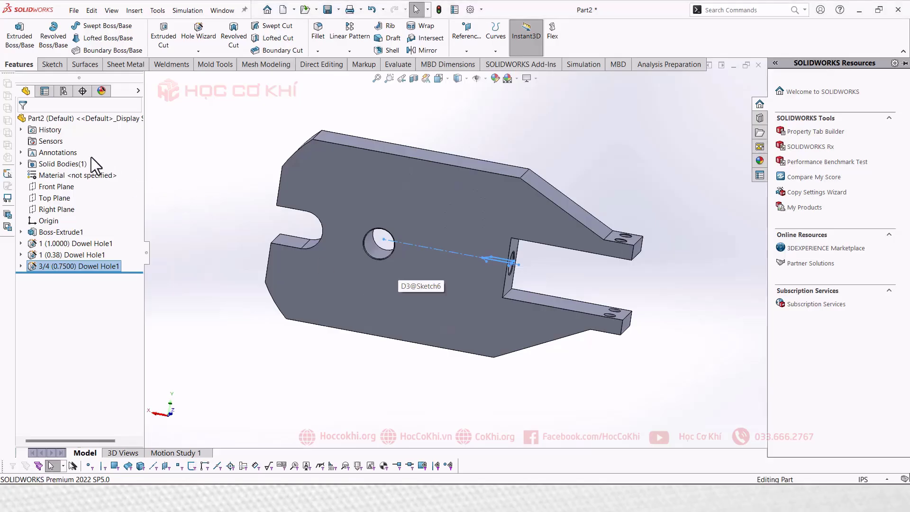
pyautogui.rightClick(52, 164)
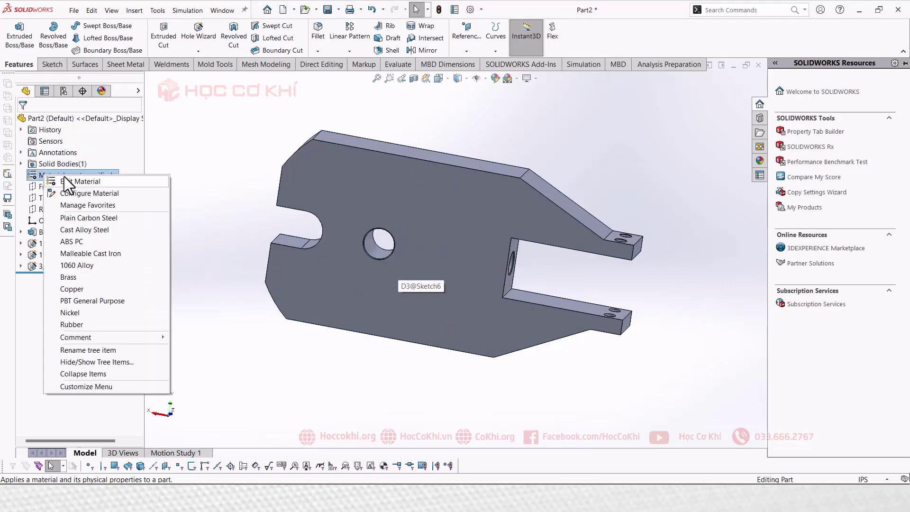
pyautogui.click(184, 175)
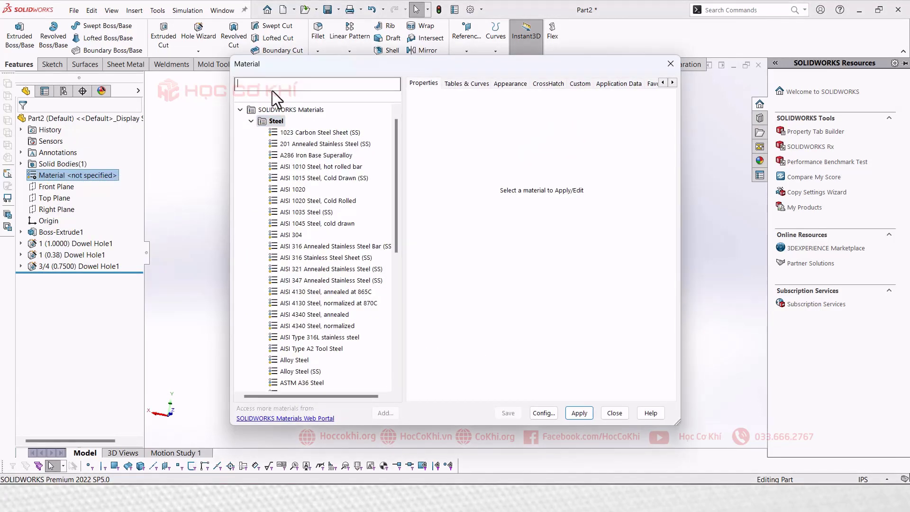
pyautogui.write('1023')
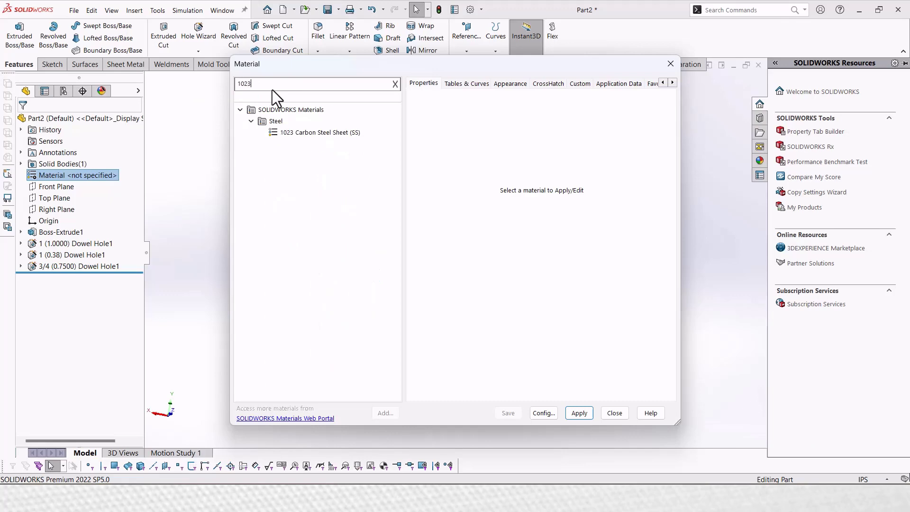
pyautogui.click(327, 133)
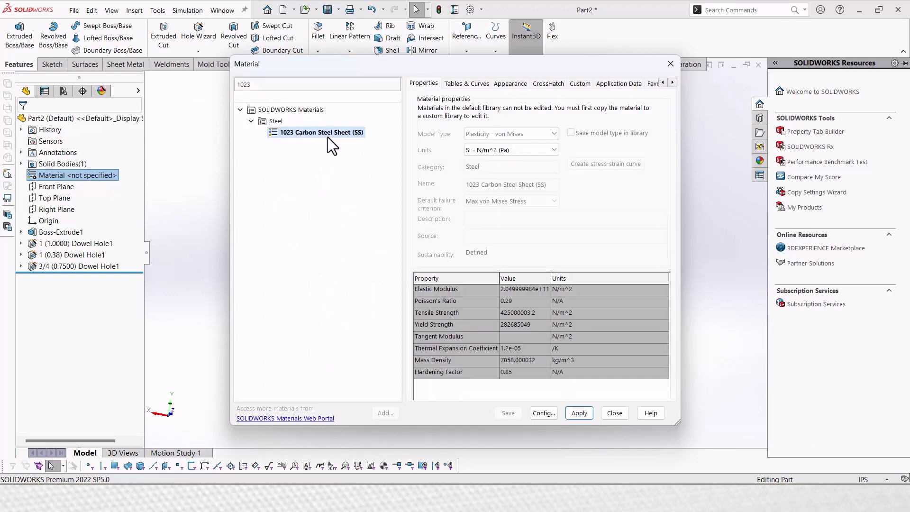
pyautogui.click(580, 413)
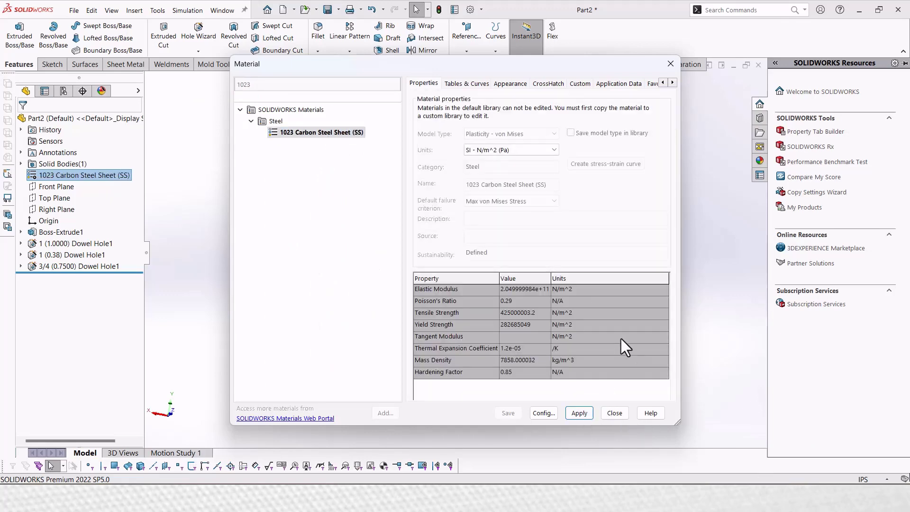
pyautogui.click(612, 413)
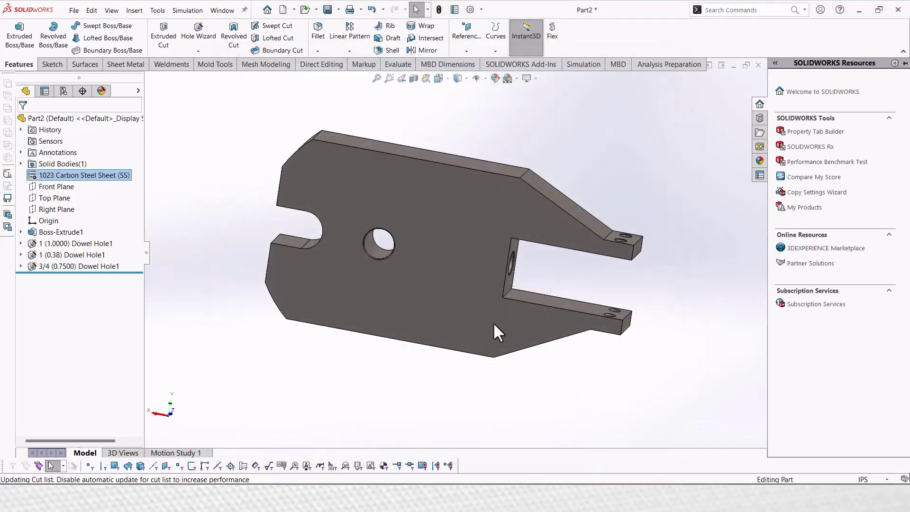
pyautogui.click(397, 66)
pyautogui.click(169, 29)
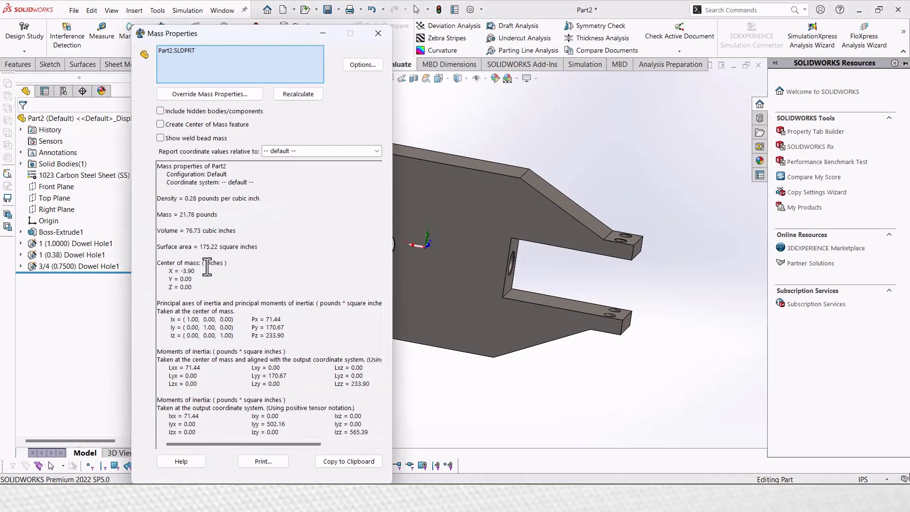
# Save the part as 8.TamGa.SLDPRT in Project_Files and return to the drawing PDF
pyautogui.press('Escape')
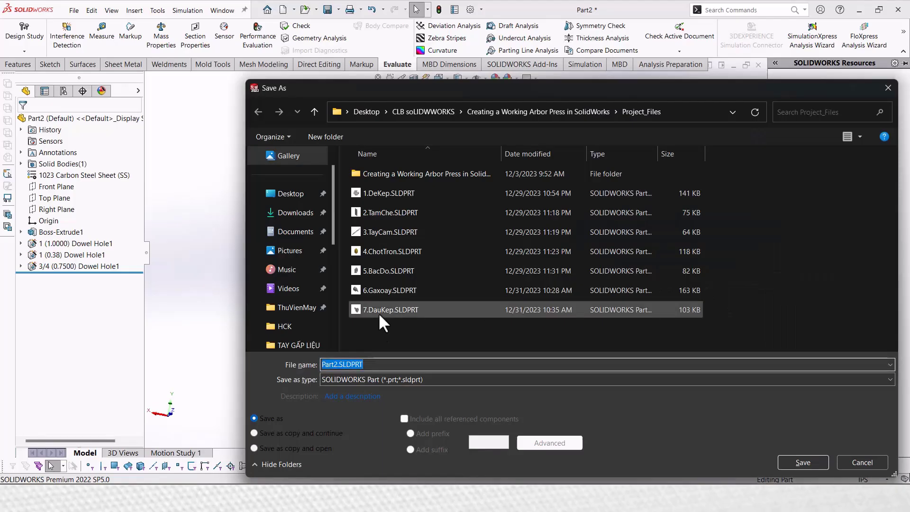
pyautogui.write('8.tA')
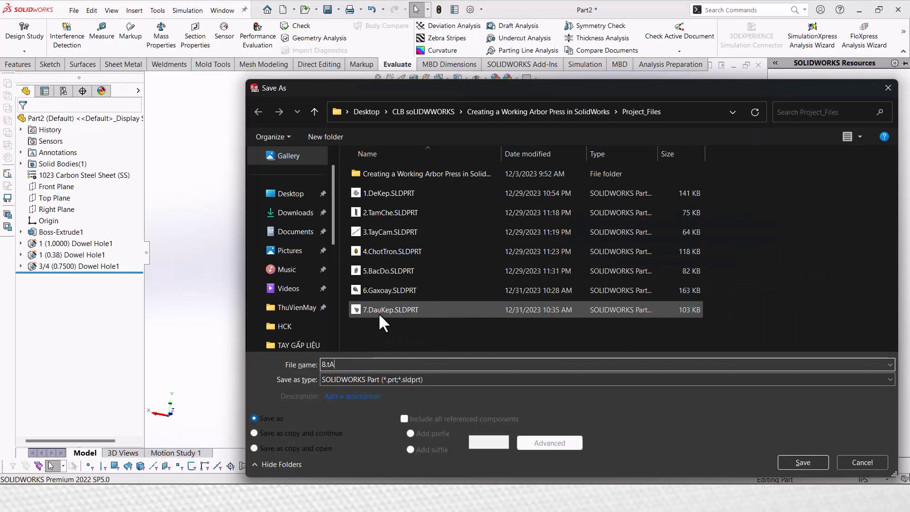
pyautogui.write('T')
pyautogui.write('ăg')
pyautogui.press('BackSpace')
pyautogui.press('BackSpace')
pyautogui.write('am')
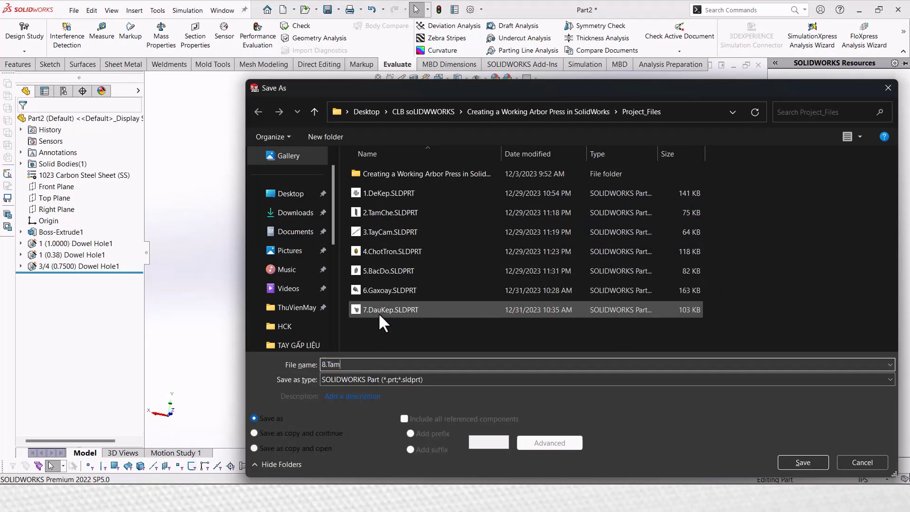
pyautogui.write('Ga')
pyautogui.press('Return')
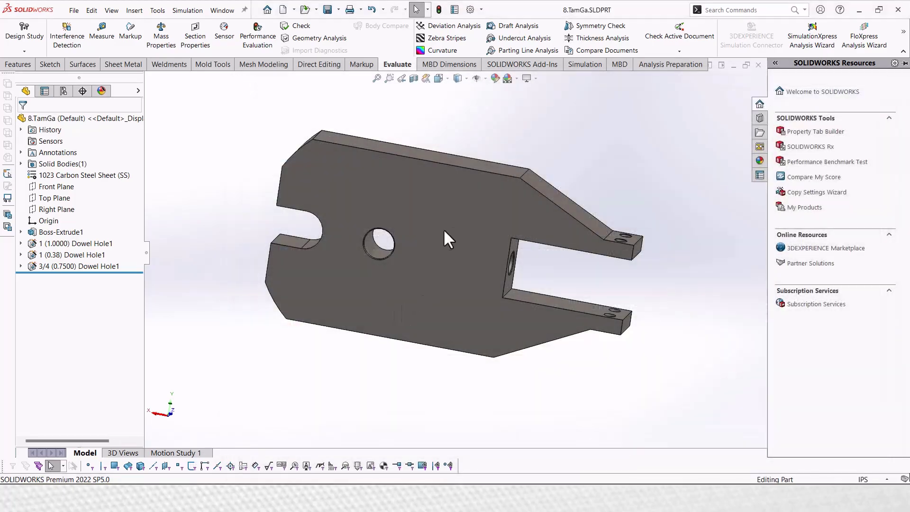
pyautogui.hotkey('alt', 'Tab')
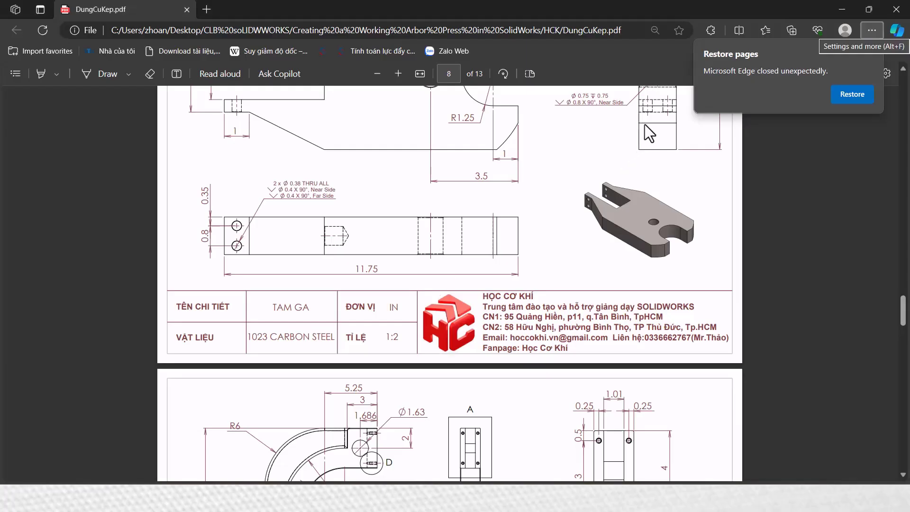
# Scroll the drawing PDF to page 9, showing the curved arm with R6 and R4 arcs
pyautogui.scroll(-5, 631, 133)
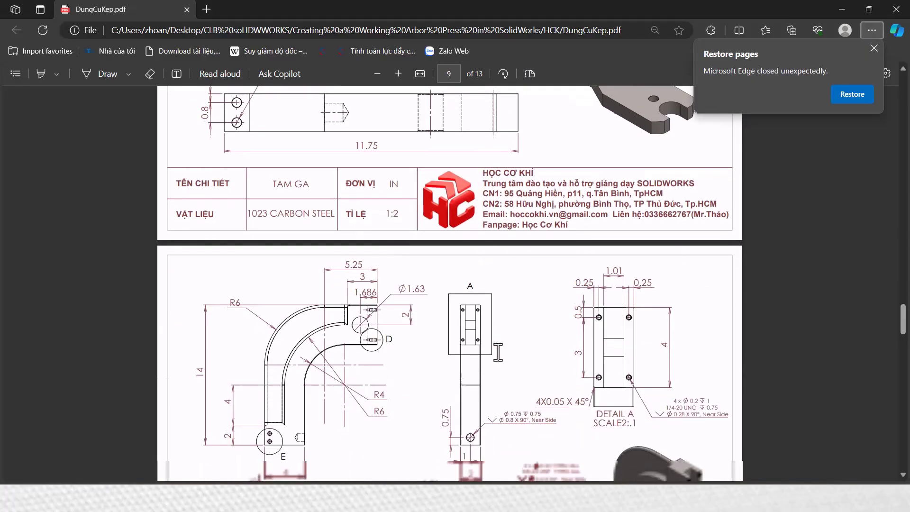